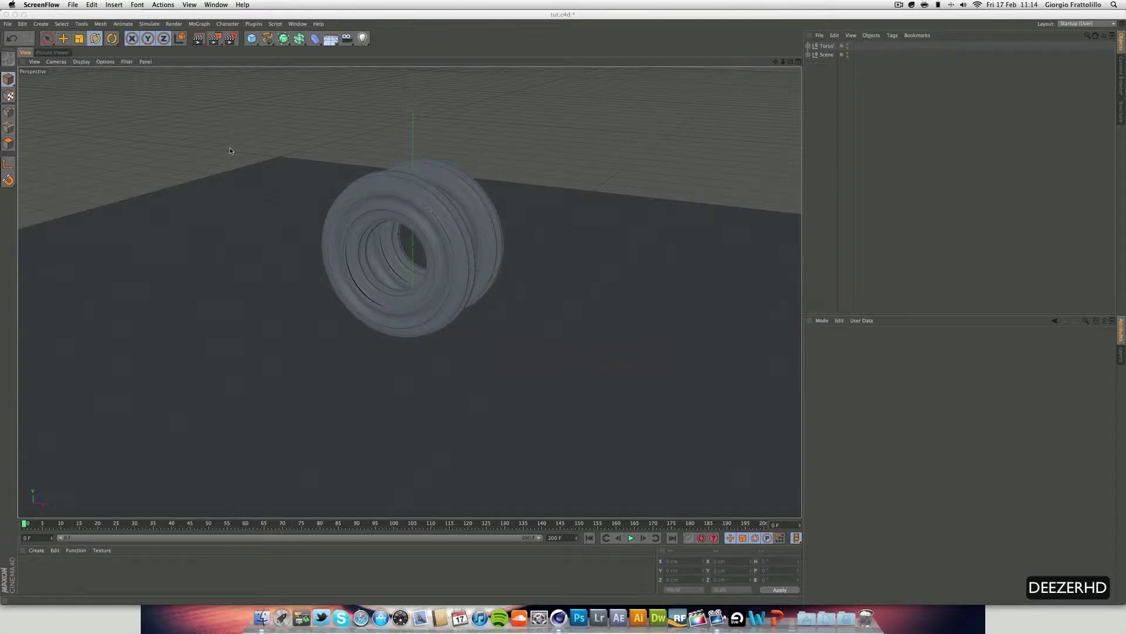
Step: Expand the Torus null to list its children, right torus and left torus
{"action": "left_click", "coordinate": [814, 49]}
{"action": "left_click", "coordinate": [809, 46]}
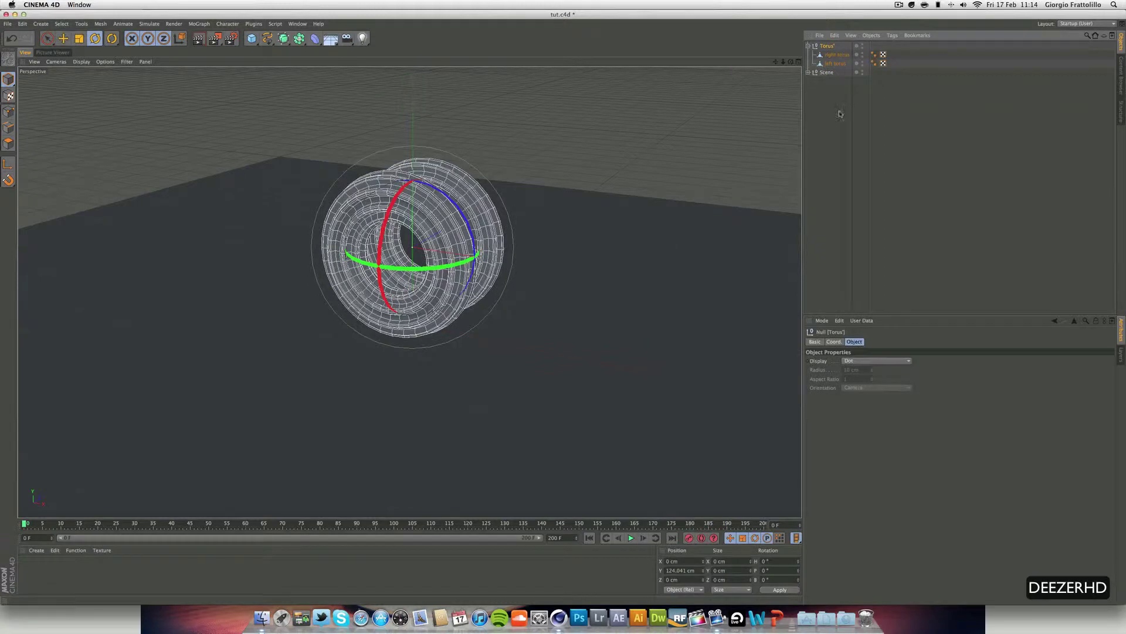
Step: Give the Floor object inside the Scene group a Collider Body simulation tag
{"action": "left_click", "coordinate": [809, 46]}
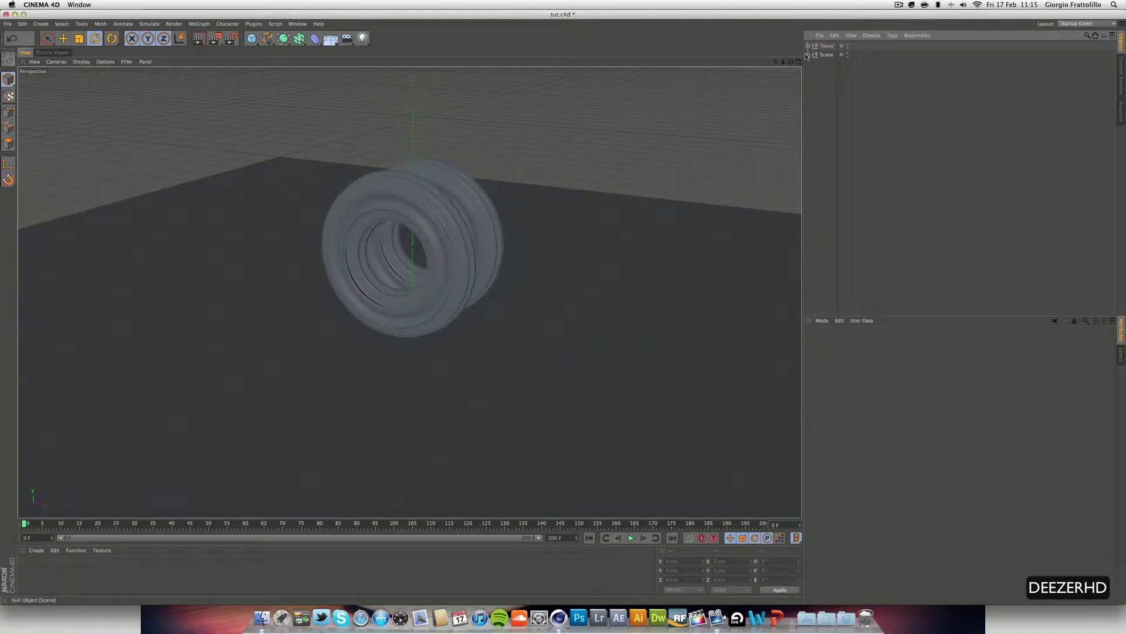
{"action": "left_click", "coordinate": [808, 54]}
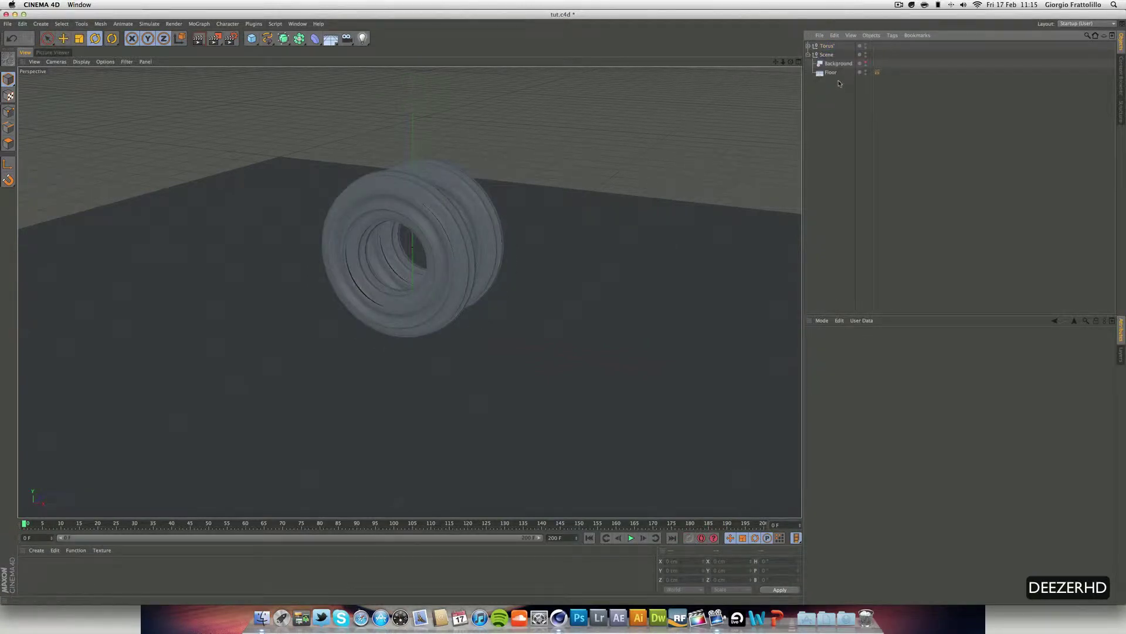
{"action": "left_click", "coordinate": [830, 73]}
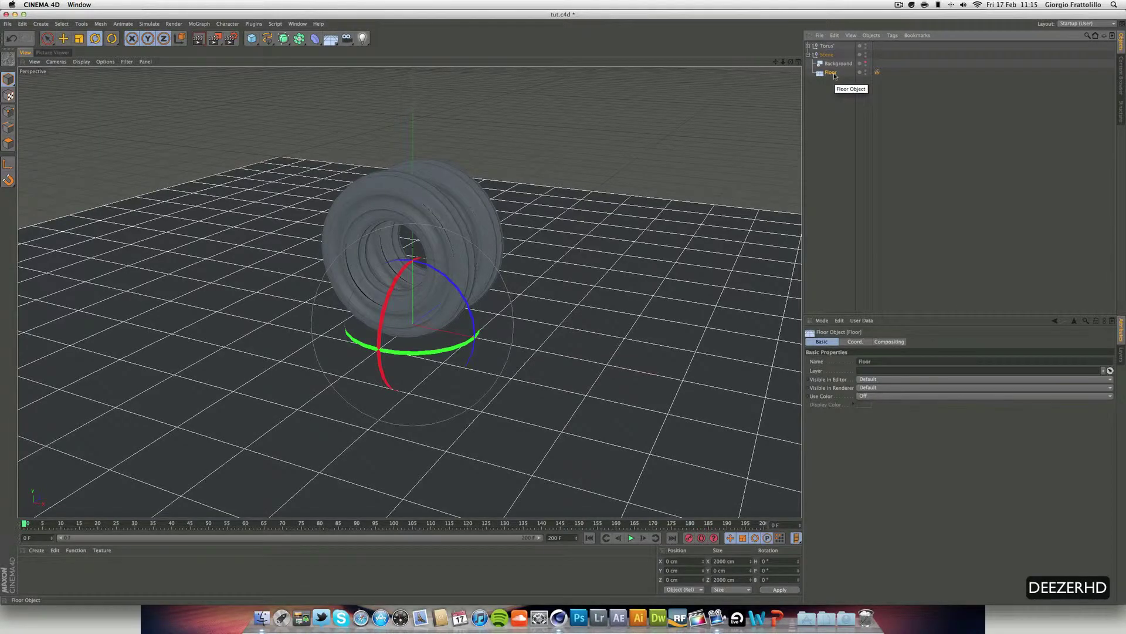
{"action": "right_click", "coordinate": [835, 76]}
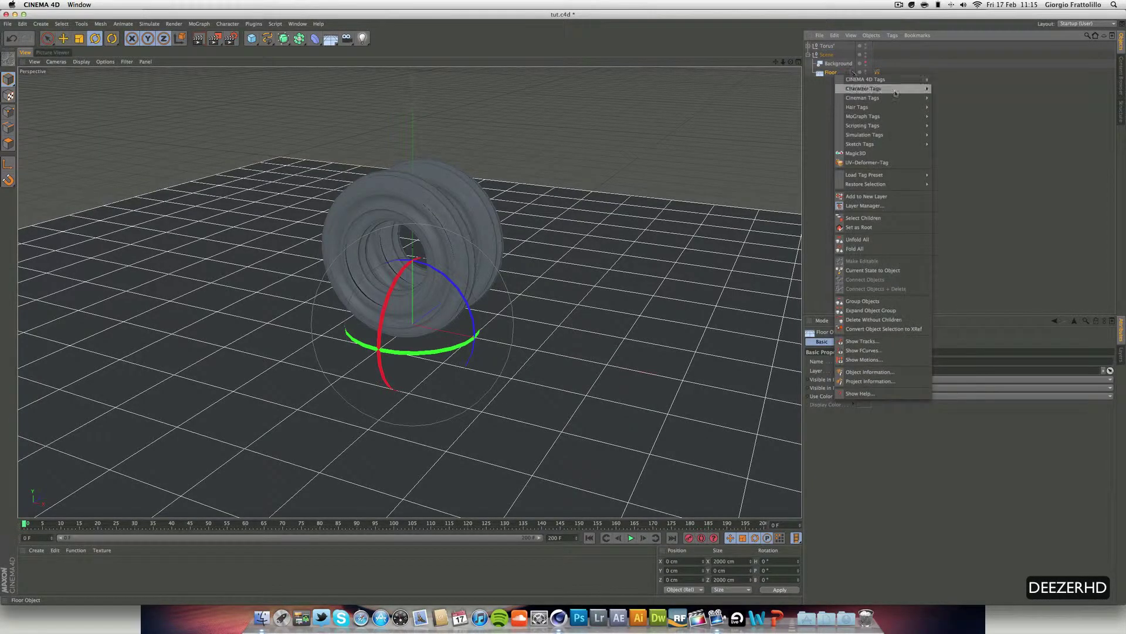
{"action": "mouse_move", "coordinate": [900, 134]}
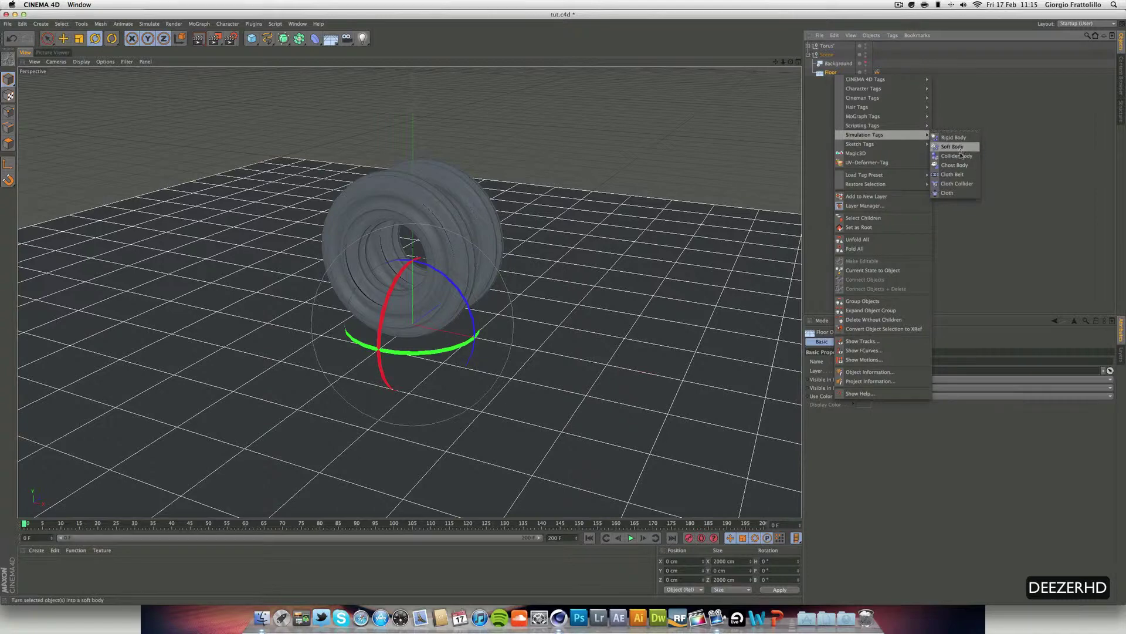
{"action": "left_click", "coordinate": [956, 156]}
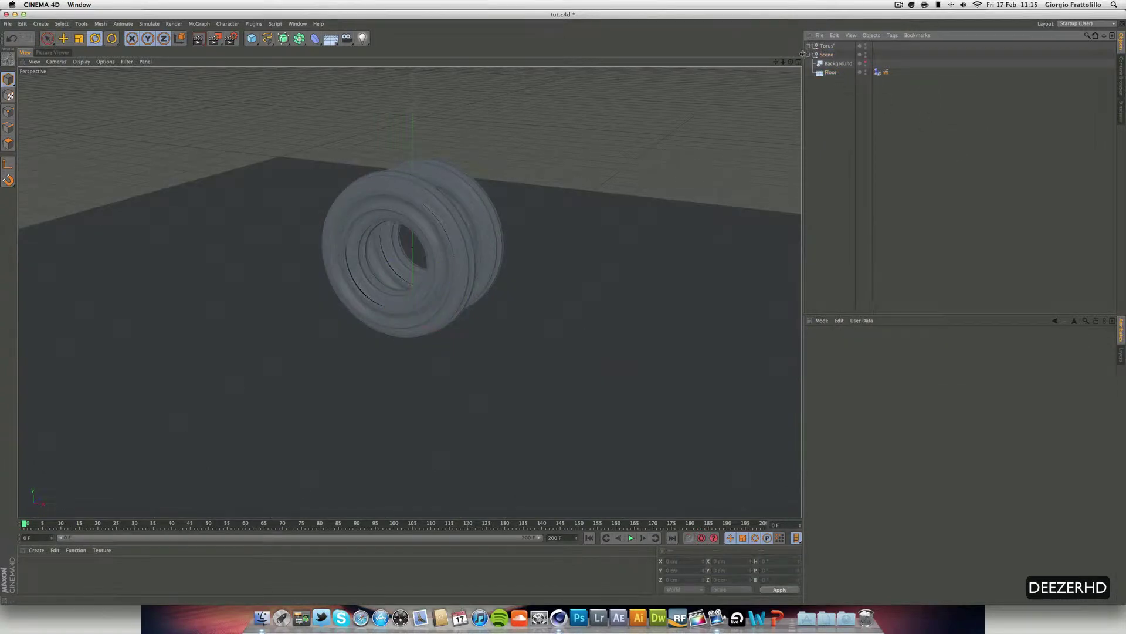
{"action": "left_click", "coordinate": [808, 55]}
Step: Tag both the left torus and right torus as Rigid Bodies
{"action": "left_click", "coordinate": [808, 46]}
{"action": "left_click", "coordinate": [835, 63]}
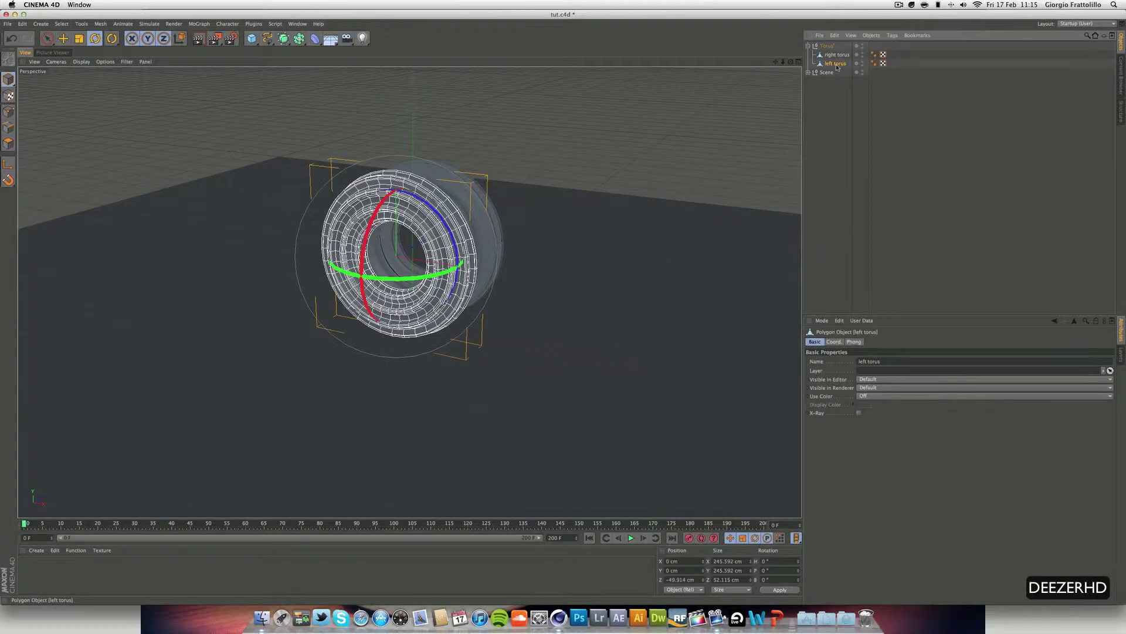
{"action": "left_click", "coordinate": [837, 54], "text": "shift"}
{"action": "right_click", "coordinate": [840, 58]}
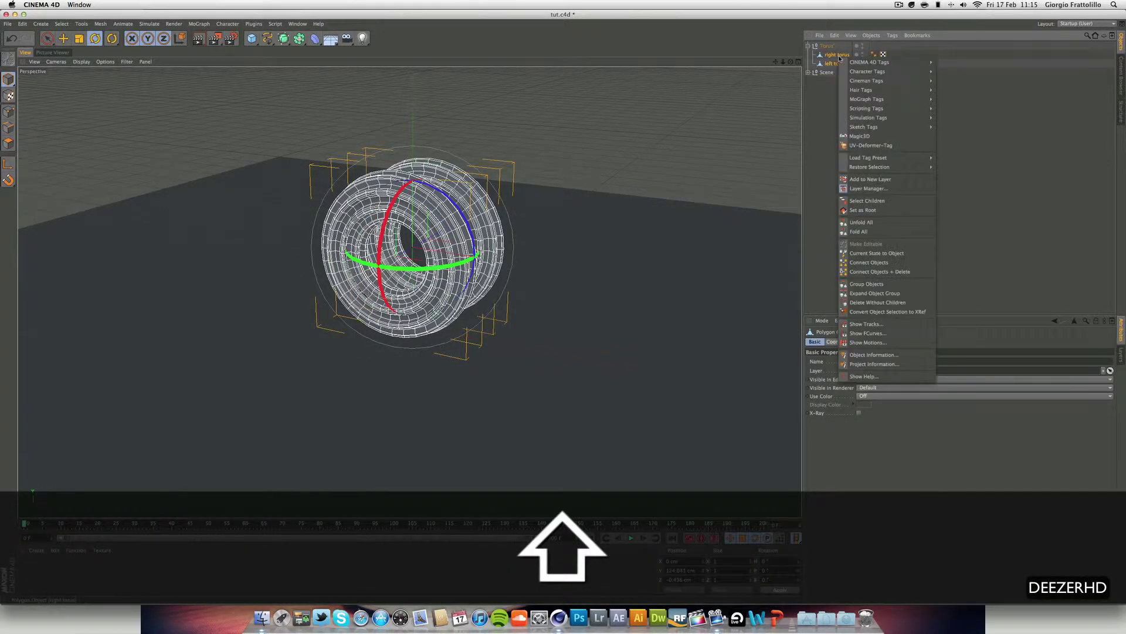
{"action": "mouse_move", "coordinate": [891, 118]}
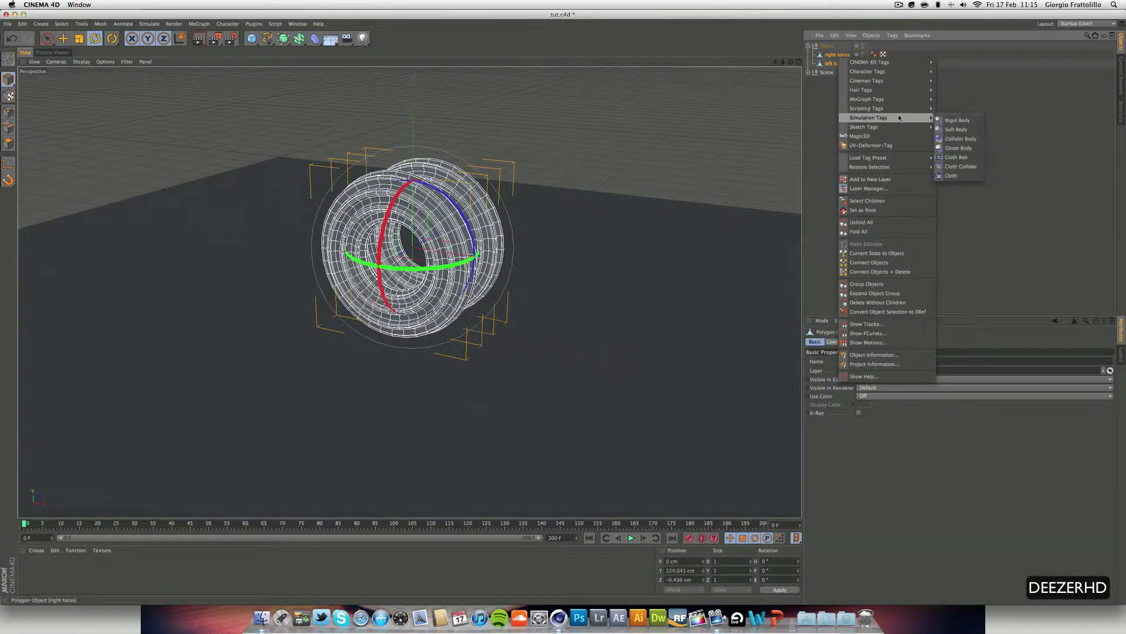
{"action": "left_click", "coordinate": [959, 120]}
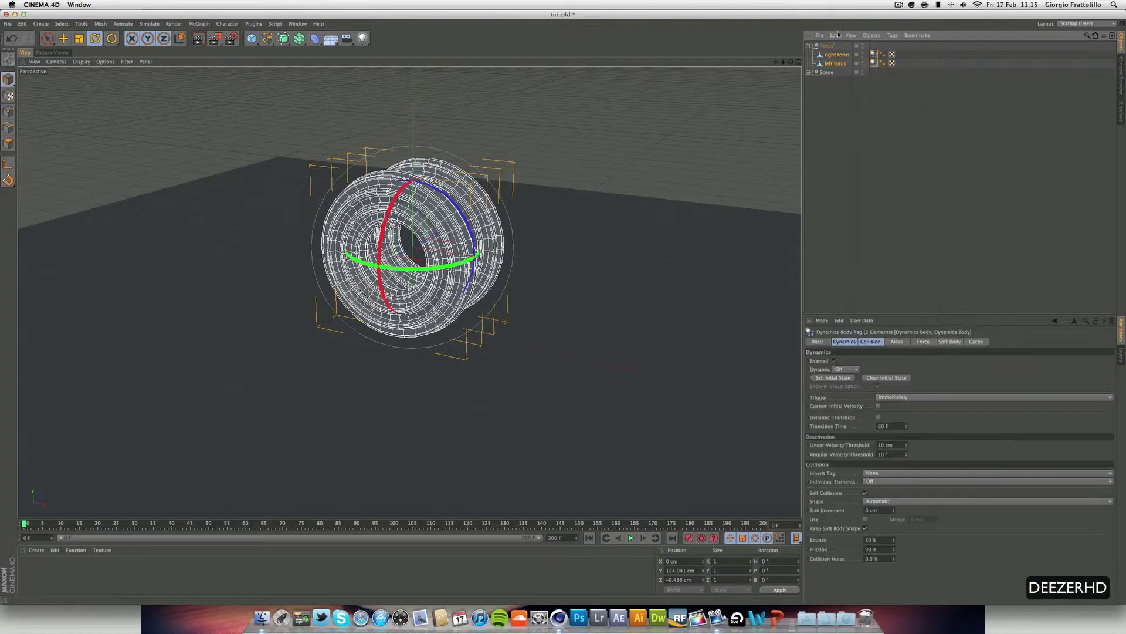
{"action": "left_click", "coordinate": [807, 46]}
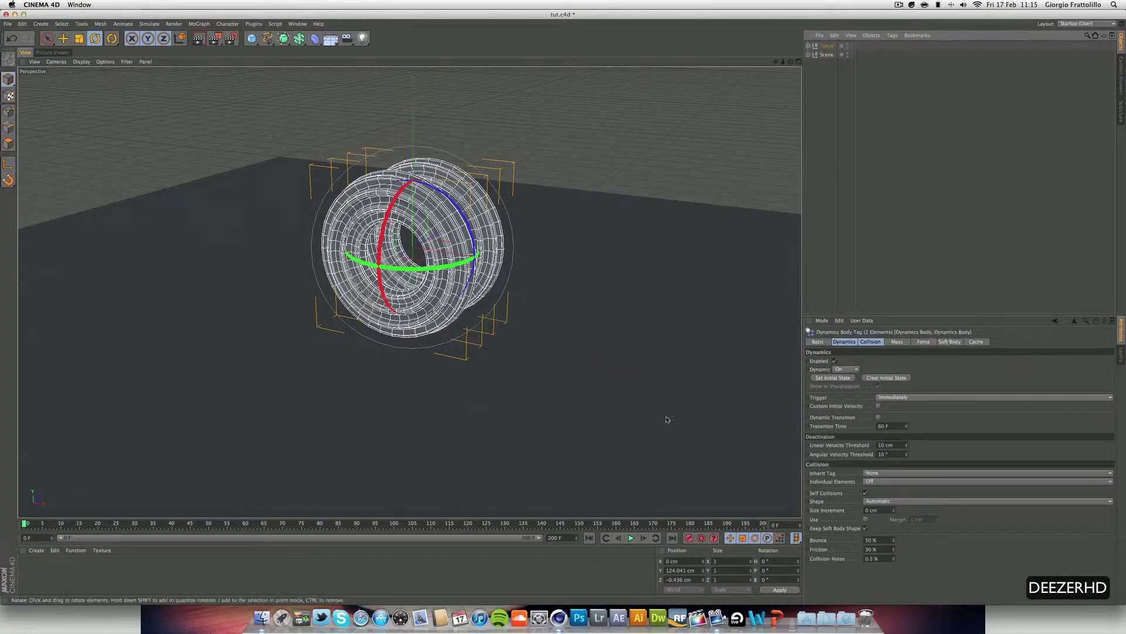
Step: Play the simulation to watch the tori fall onto the floor, then rewind to frame 0
{"action": "left_click", "coordinate": [631, 537]}
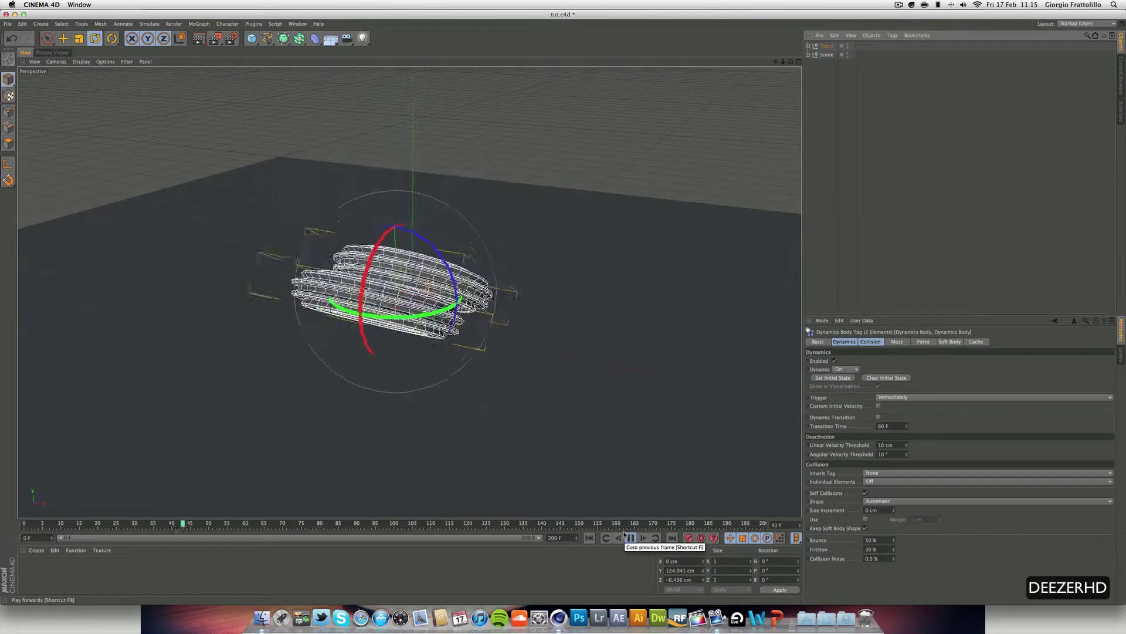
{"action": "left_click", "coordinate": [629, 537]}
{"action": "left_click", "coordinate": [851, 71]}
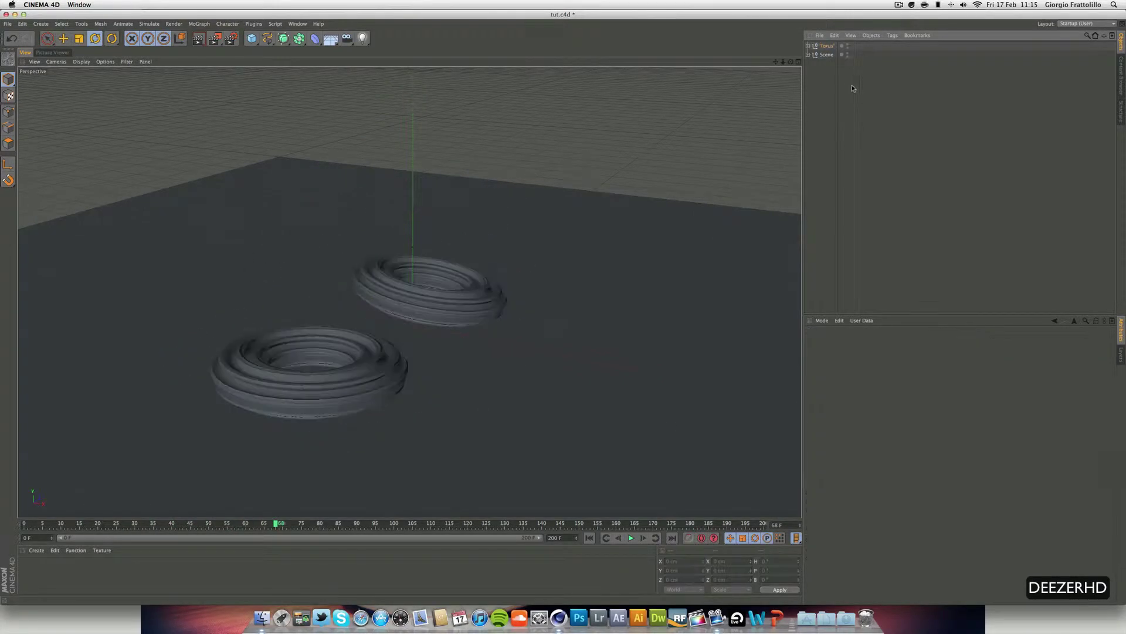
{"action": "left_click", "coordinate": [589, 537]}
{"action": "left_click", "coordinate": [626, 541]}
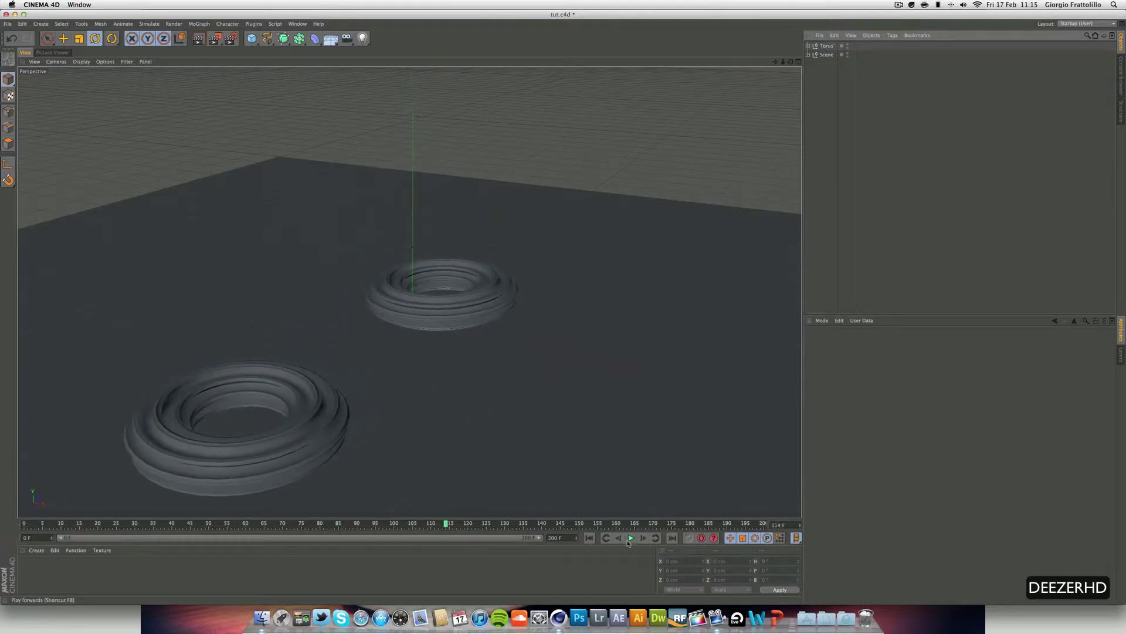
{"action": "left_click", "coordinate": [627, 538]}
{"action": "left_click", "coordinate": [589, 537]}
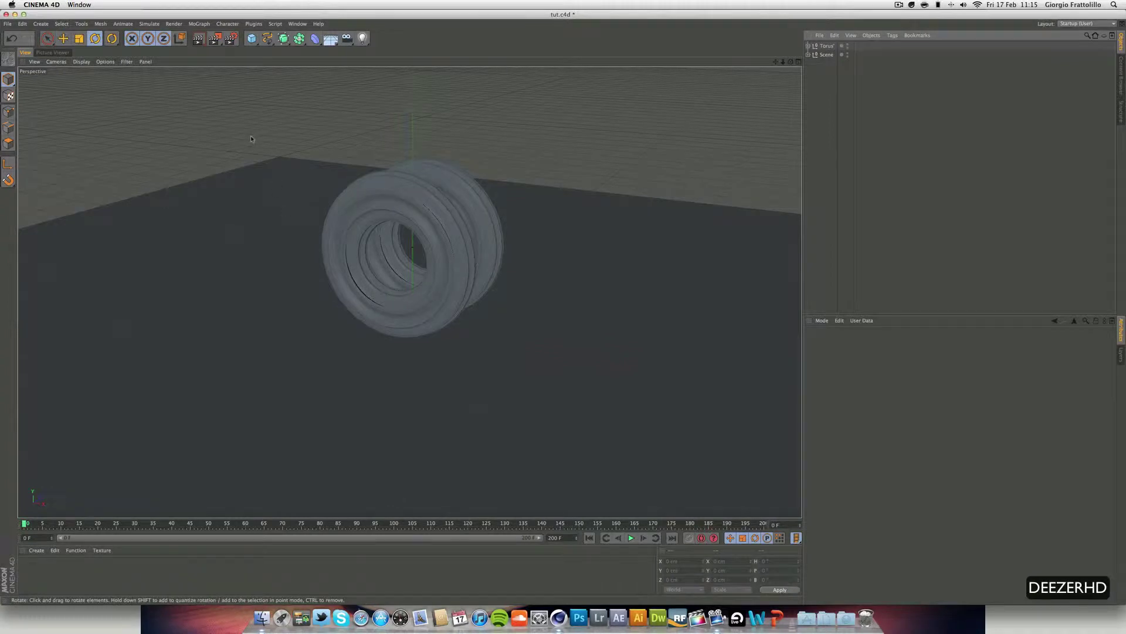
Step: Add a Motor object from Simulate > Dynamics
{"action": "left_click", "coordinate": [151, 25]}
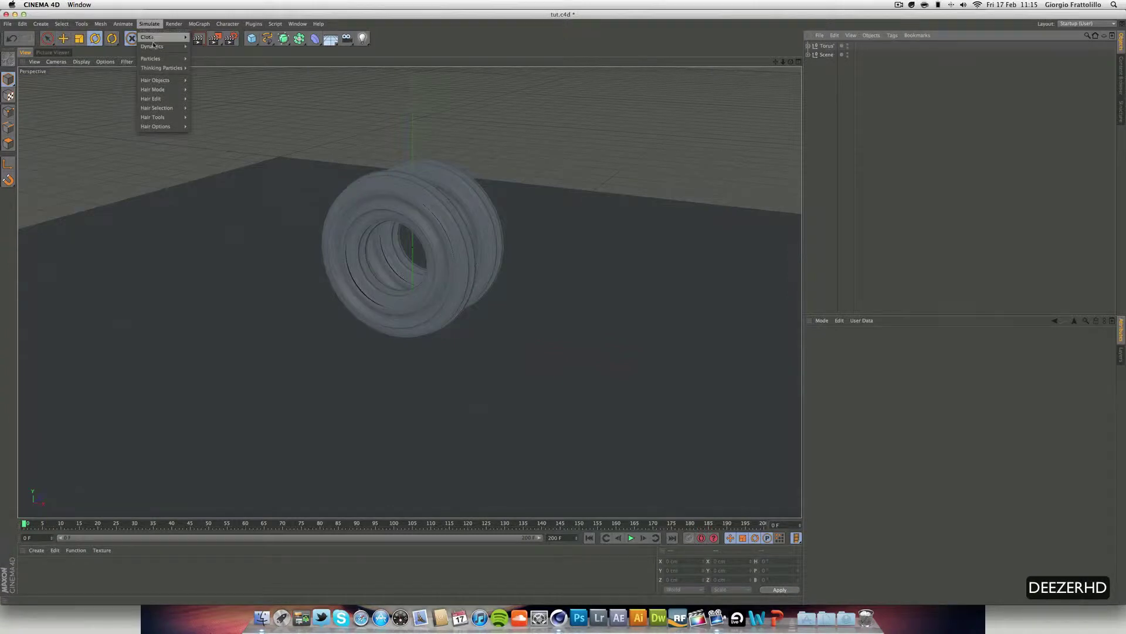
{"action": "mouse_move", "coordinate": [171, 61]}
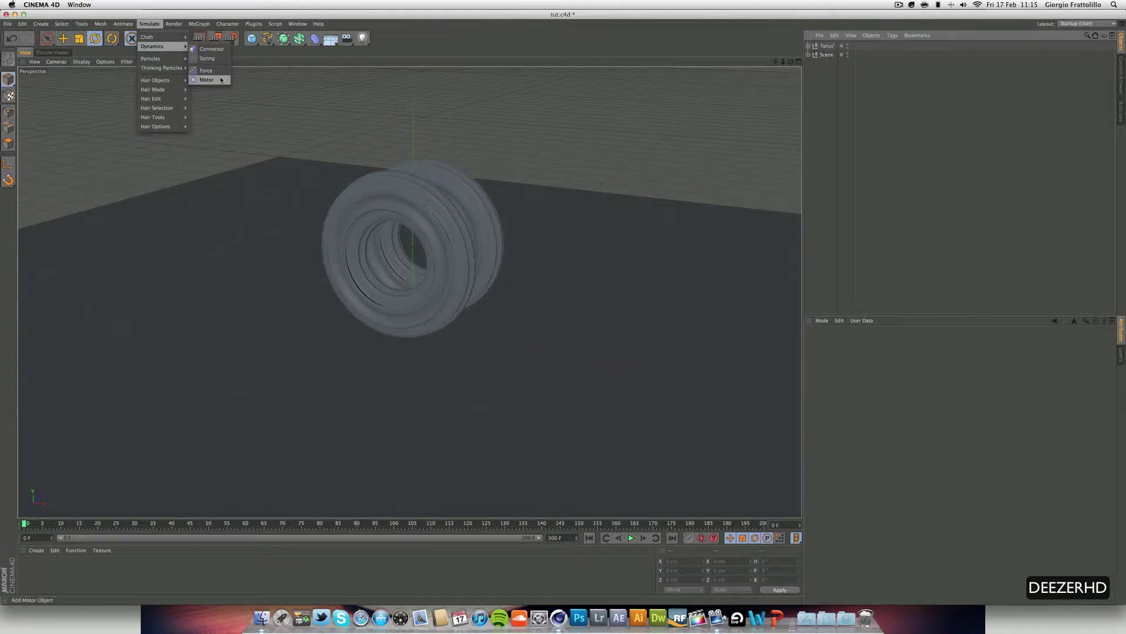
{"action": "left_click", "coordinate": [221, 79]}
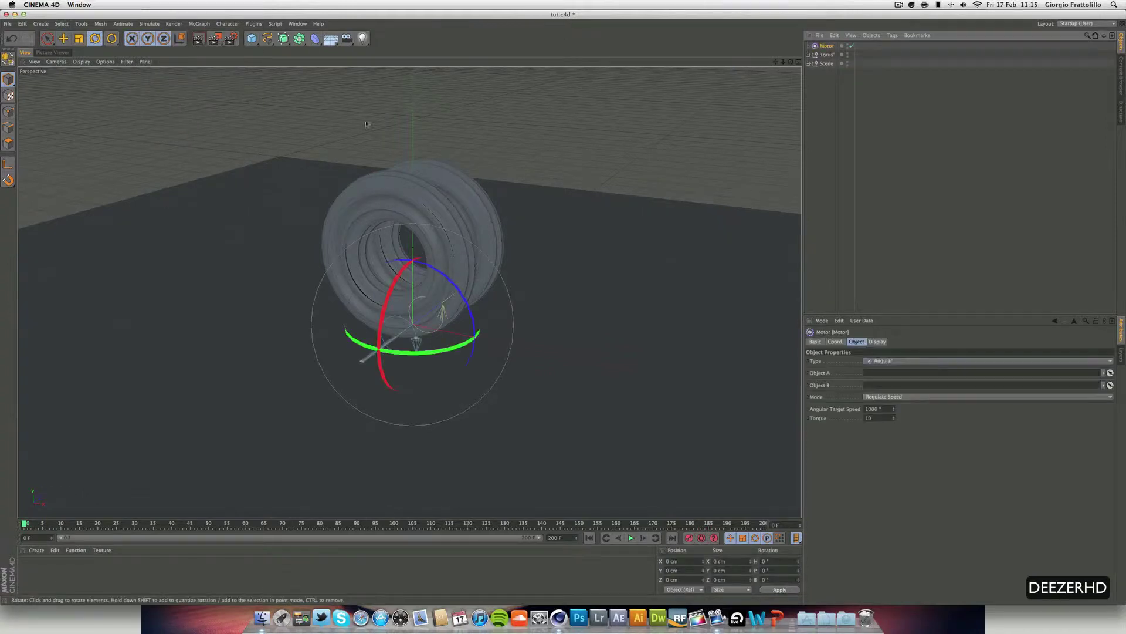
Step: Dock the Simulate > Particles forces as a toolbar and make the 3D view taller
{"action": "left_click", "coordinate": [143, 25]}
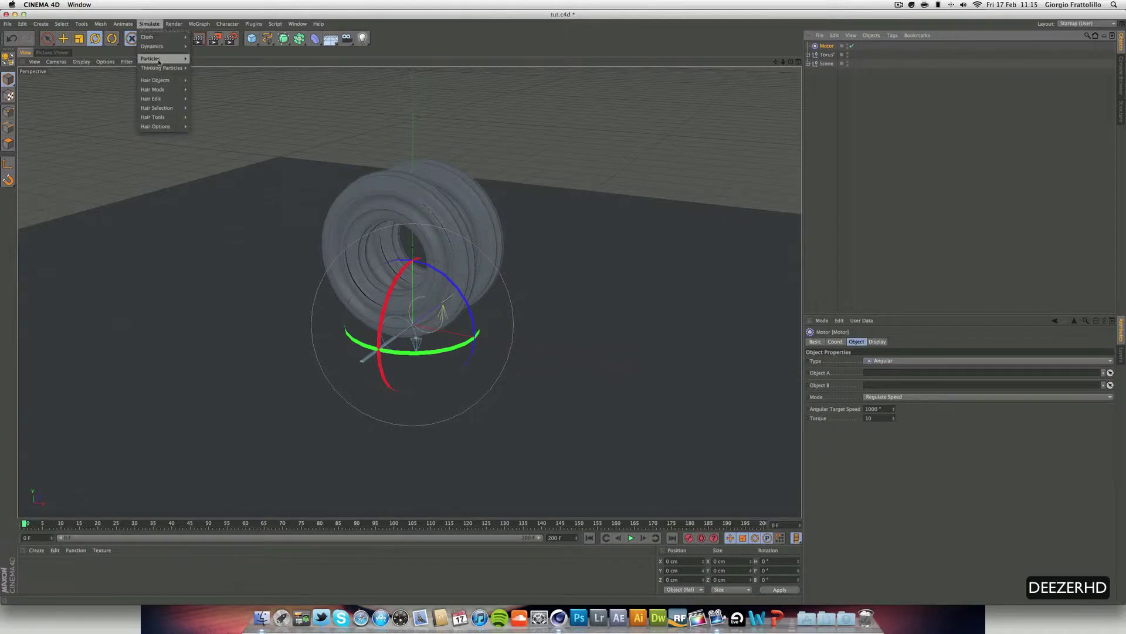
{"action": "mouse_move", "coordinate": [162, 61]}
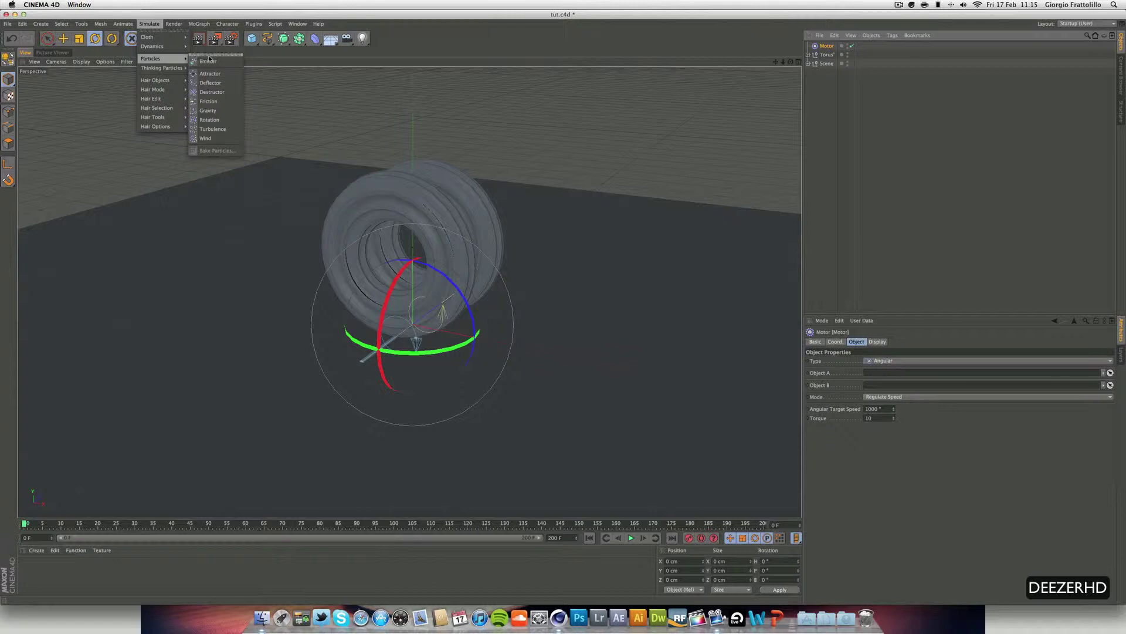
{"action": "left_click", "coordinate": [209, 55]}
{"action": "left_click_drag", "start_coordinate": [229, 56], "coordinate": [376, 87]}
{"action": "left_click_drag", "start_coordinate": [386, 185], "coordinate": [429, 218]}
{"action": "left_click_drag", "start_coordinate": [369, 90], "coordinate": [343, 71]}
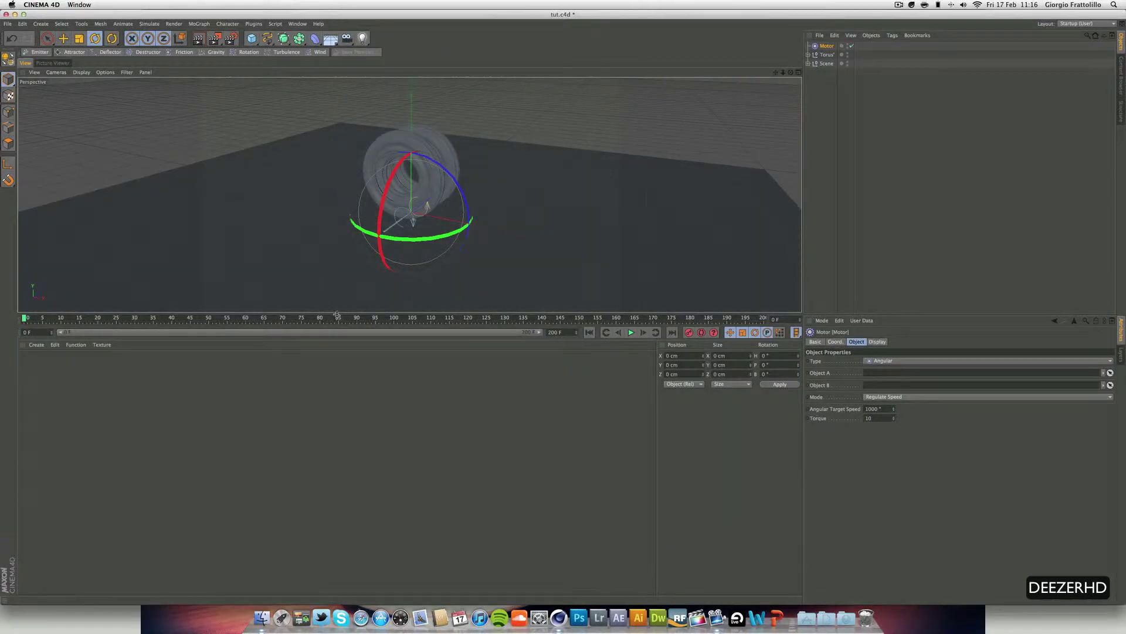
{"action": "left_click_drag", "start_coordinate": [334, 314], "coordinate": [329, 442]}
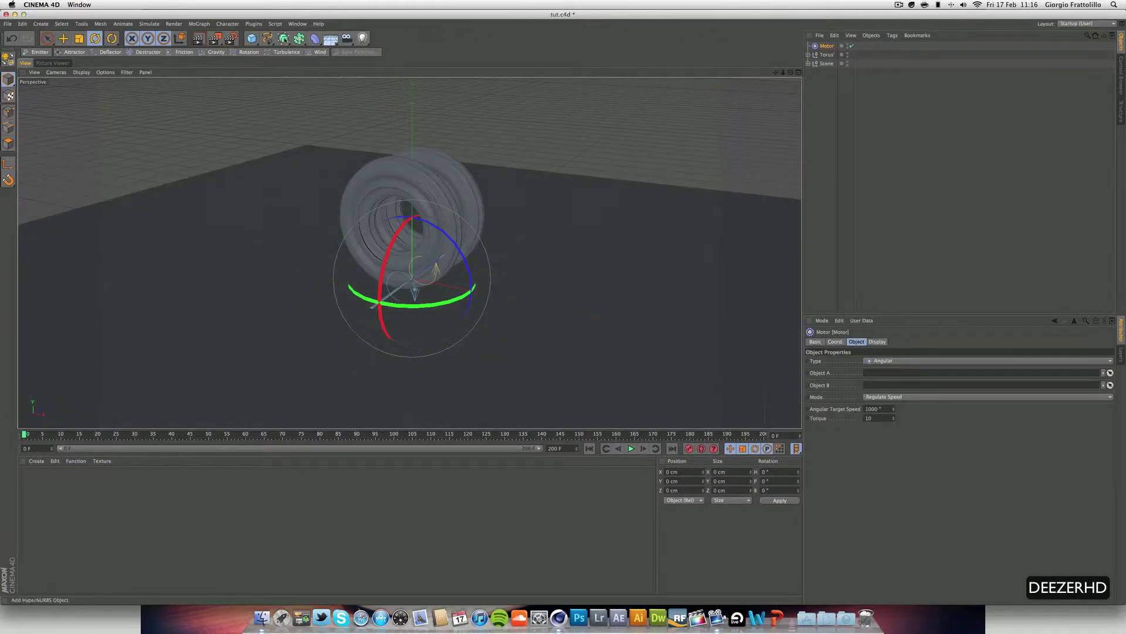
Step: Add a HyperNURBS and nest the Motor under it with both tori
{"action": "left_click", "coordinate": [284, 39]}
{"action": "left_click", "coordinate": [809, 63]}
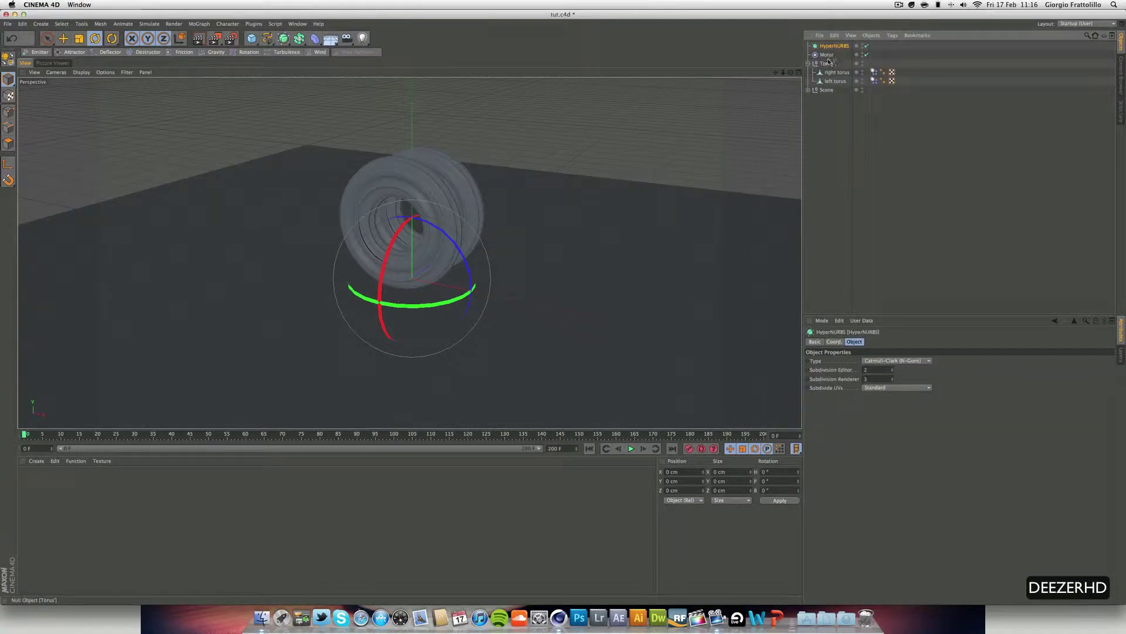
{"action": "left_click_drag", "start_coordinate": [828, 54], "coordinate": [827, 82]}
{"action": "left_click", "coordinate": [835, 80]}
{"action": "left_click", "coordinate": [836, 72], "text": "shift"}
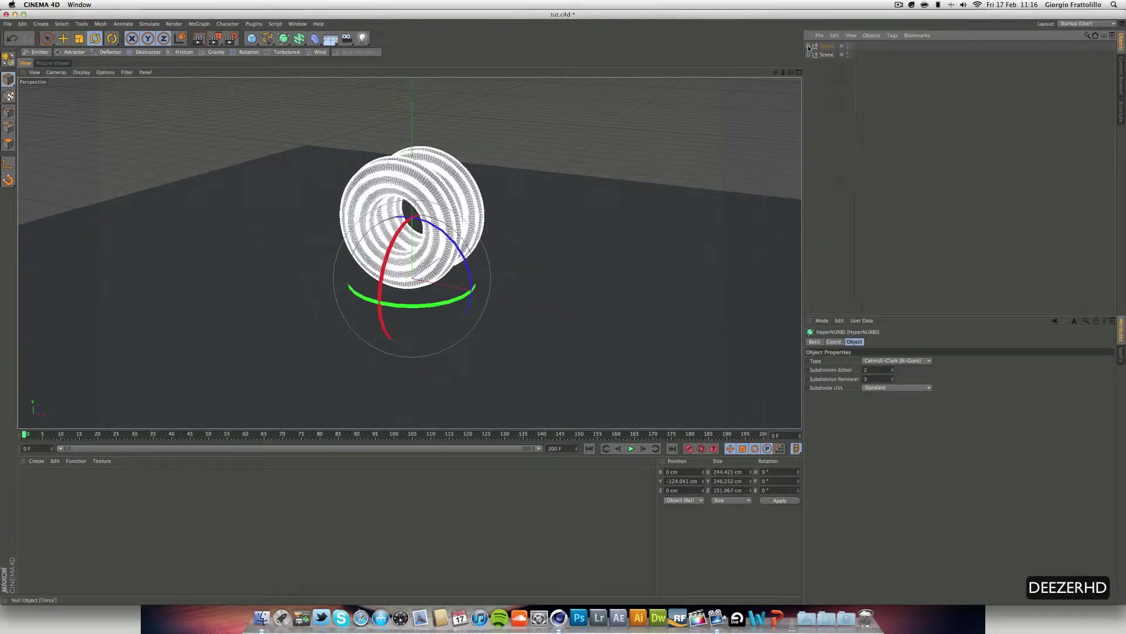
{"action": "left_click", "coordinate": [808, 49]}
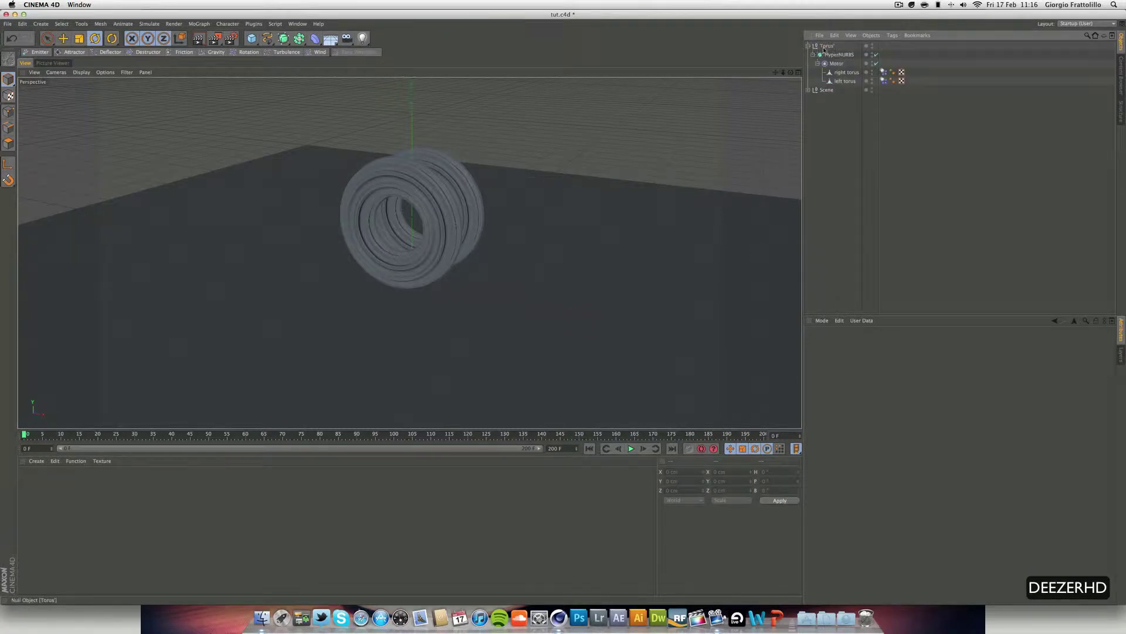
Step: Rename the HyperNURBS to MOTOR
{"action": "left_click", "coordinate": [839, 55]}
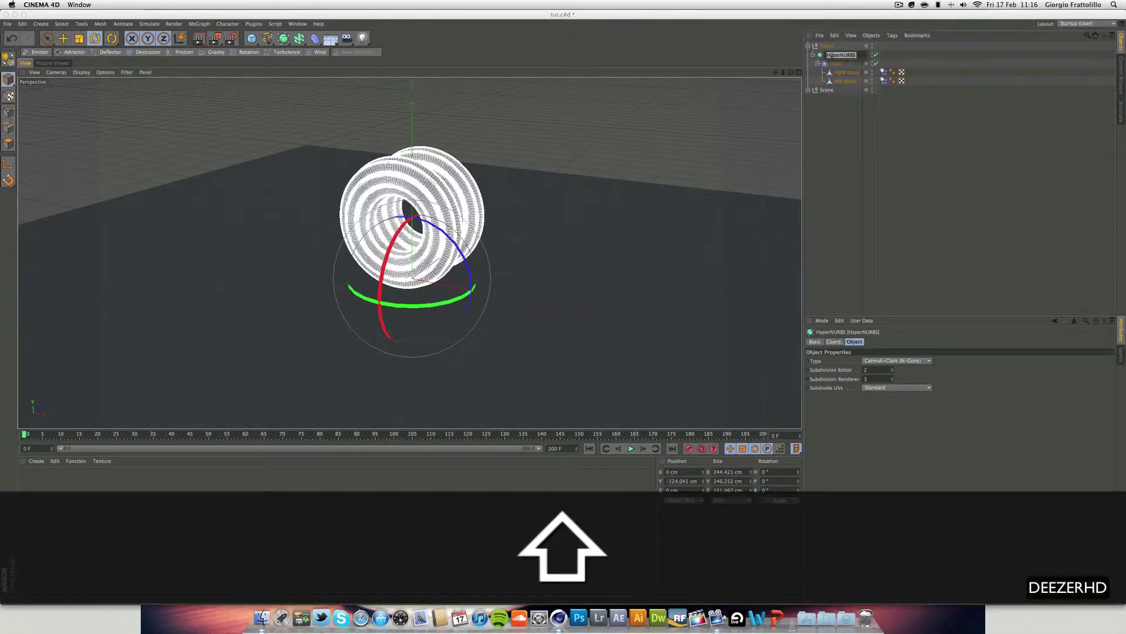
{"action": "type", "text": "MOTOR"}
{"action": "key", "text": "Return"}
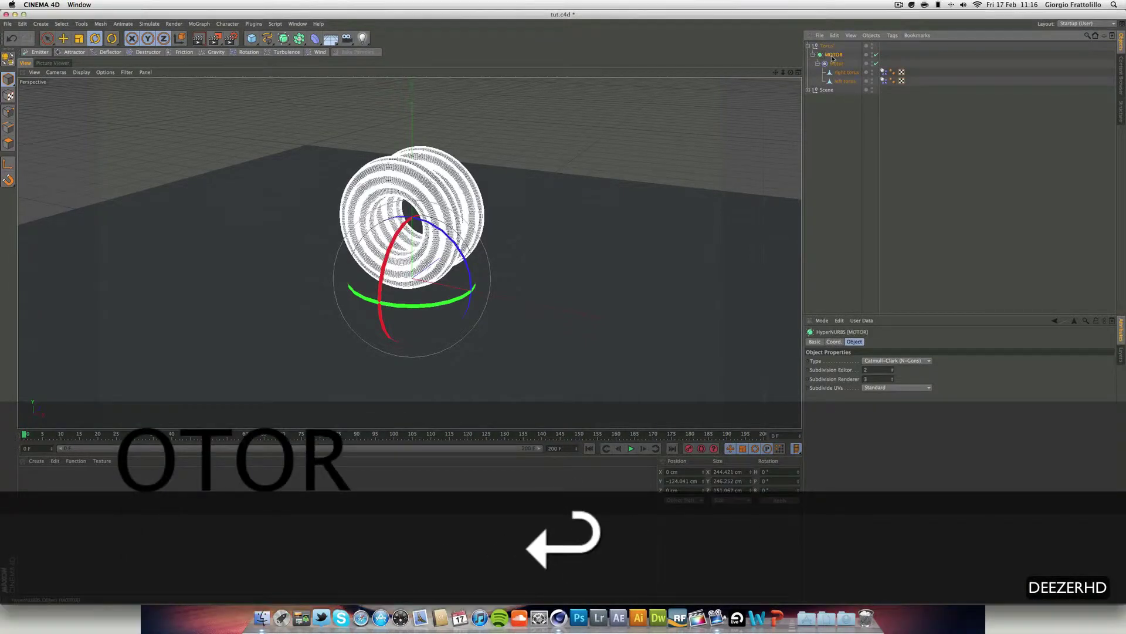
{"action": "left_click", "coordinate": [829, 143]}
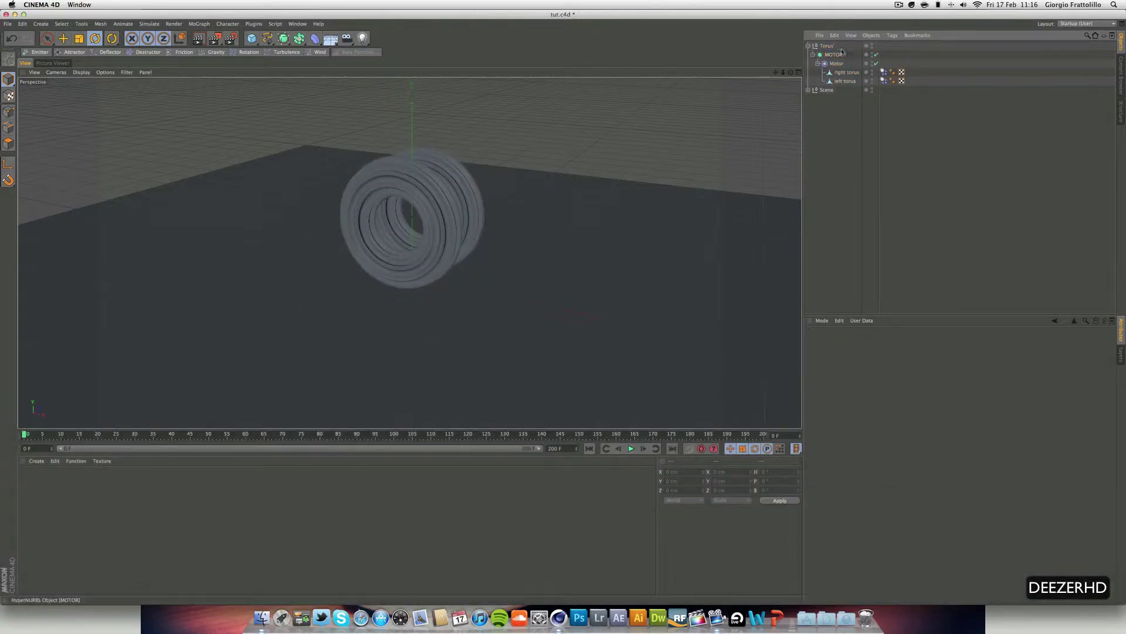
Step: Leave MOTOR's subdivision smoothing switched on so the tori stay smoothed
{"action": "left_click", "coordinate": [836, 54]}
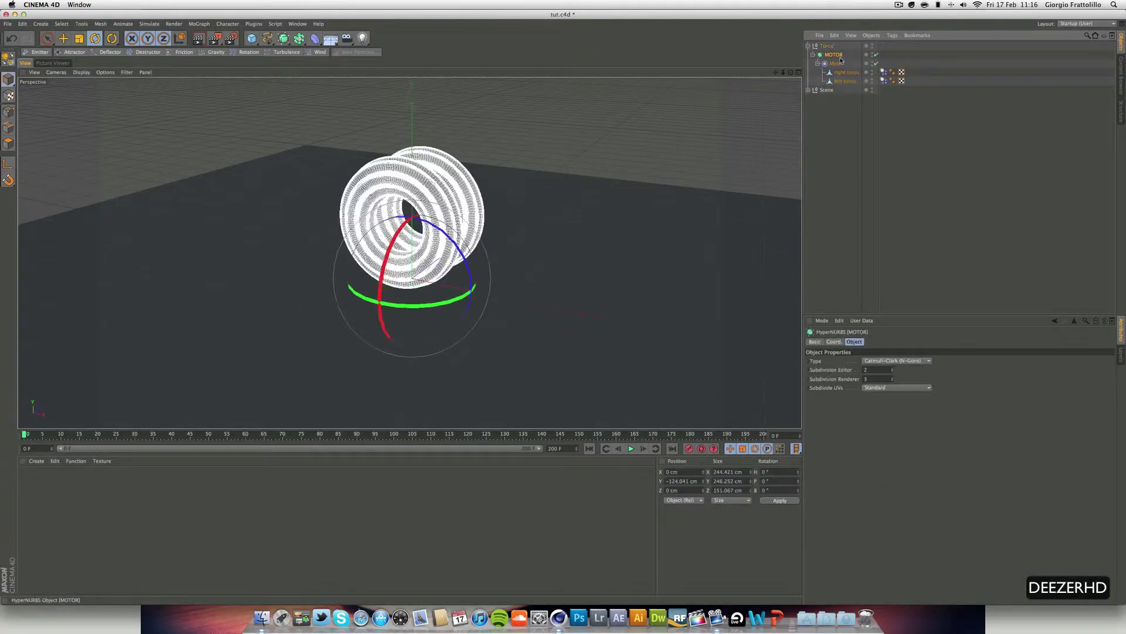
{"action": "left_click", "coordinate": [876, 55]}
{"action": "left_click", "coordinate": [877, 54]}
{"action": "left_click", "coordinate": [877, 54]}
{"action": "left_click", "coordinate": [876, 54]}
{"action": "left_click", "coordinate": [876, 54]}
{"action": "left_click", "coordinate": [876, 54]}
{"action": "left_click", "coordinate": [876, 55]}
{"action": "left_click", "coordinate": [876, 55]}
{"action": "left_click", "coordinate": [876, 55]}
{"action": "left_click", "coordinate": [876, 54]}
{"action": "left_click", "coordinate": [907, 143]}
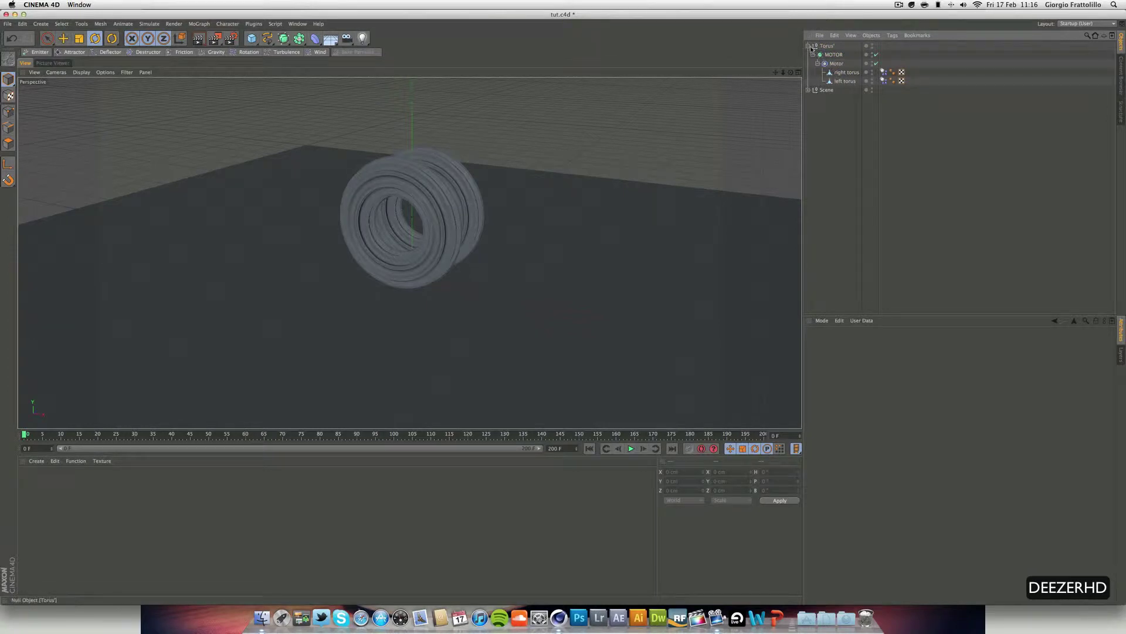
{"action": "left_click", "coordinate": [833, 54]}
{"action": "left_click", "coordinate": [915, 130]}
Step: Link right torus as the Motor's Object A and left torus as Object B
{"action": "left_click", "coordinate": [630, 448]}
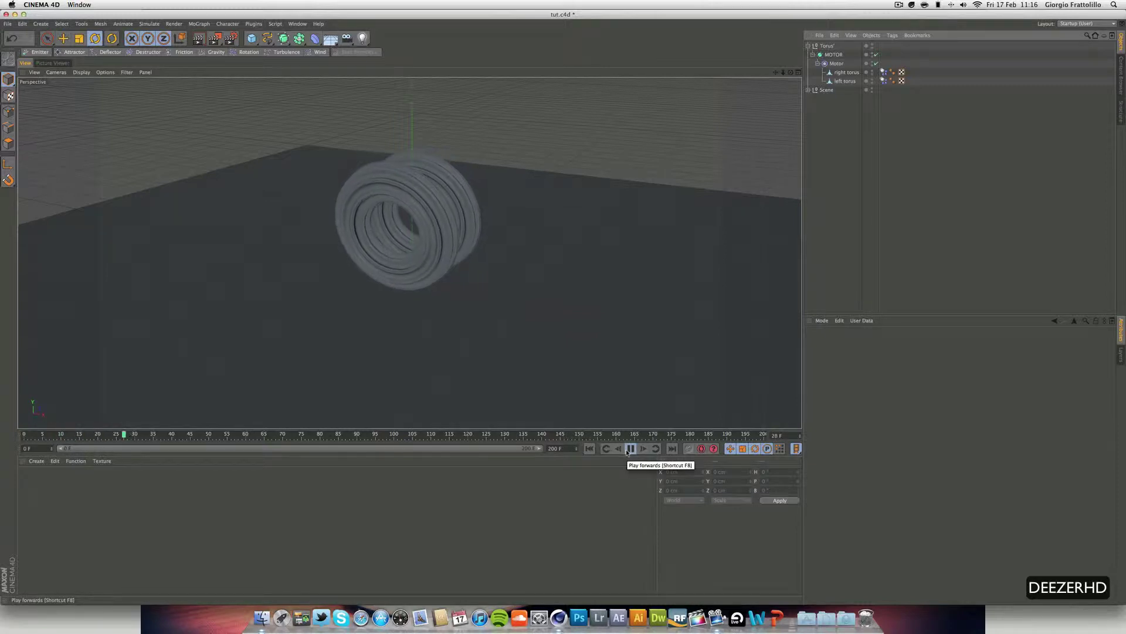
{"action": "left_click", "coordinate": [630, 449]}
{"action": "left_click", "coordinate": [590, 449]}
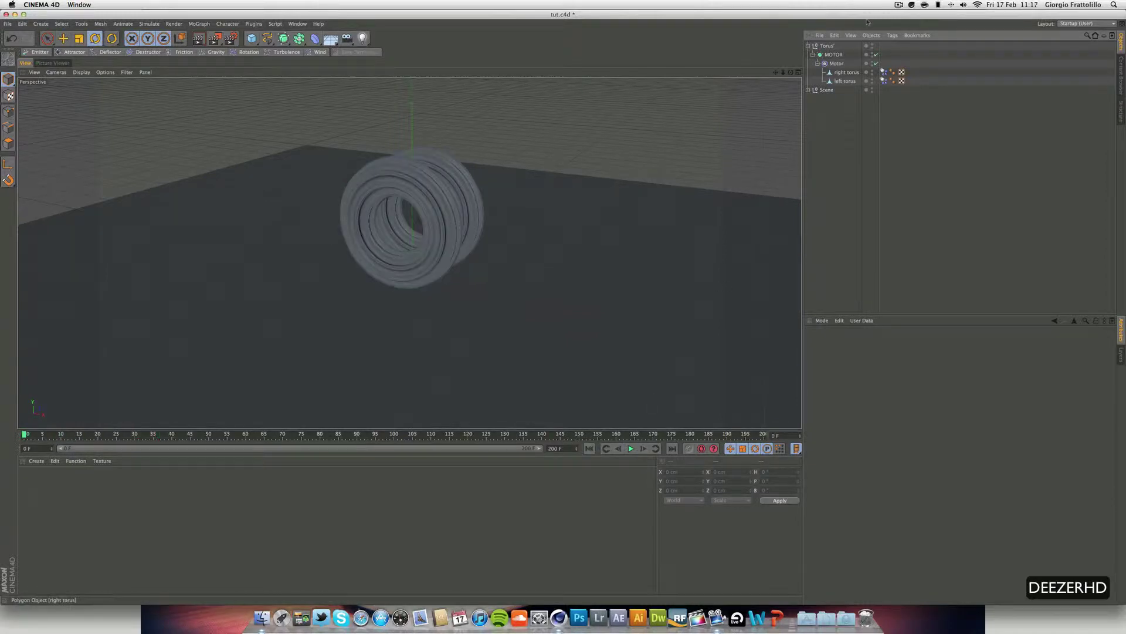
{"action": "left_click", "coordinate": [837, 63]}
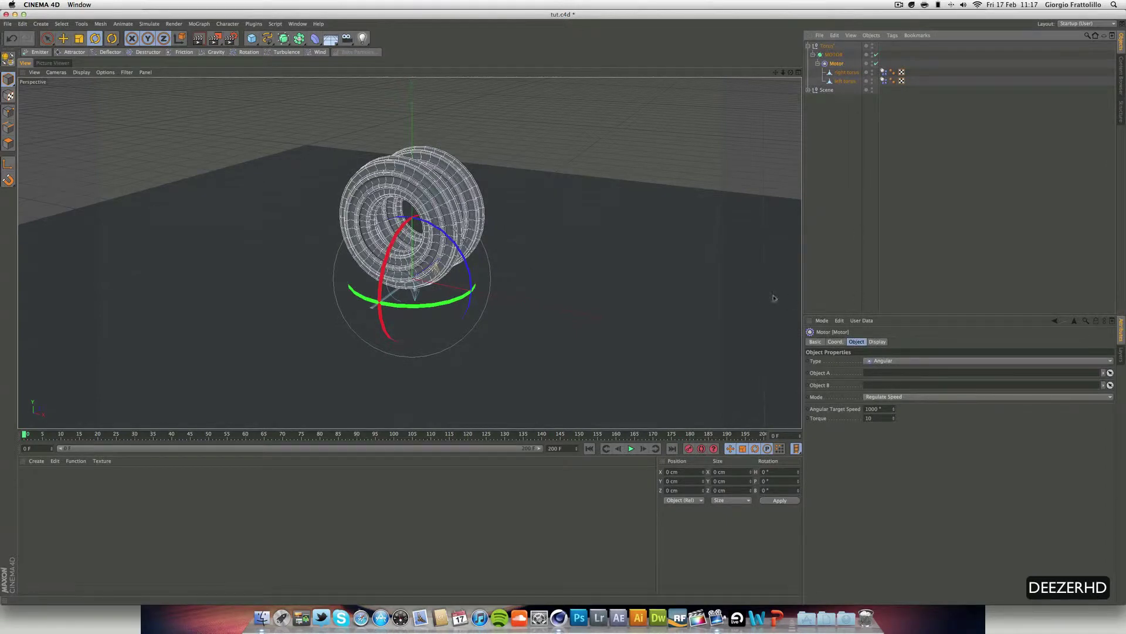
{"action": "left_click_drag", "start_coordinate": [845, 72], "coordinate": [891, 372]}
{"action": "left_click_drag", "start_coordinate": [844, 81], "coordinate": [870, 393]}
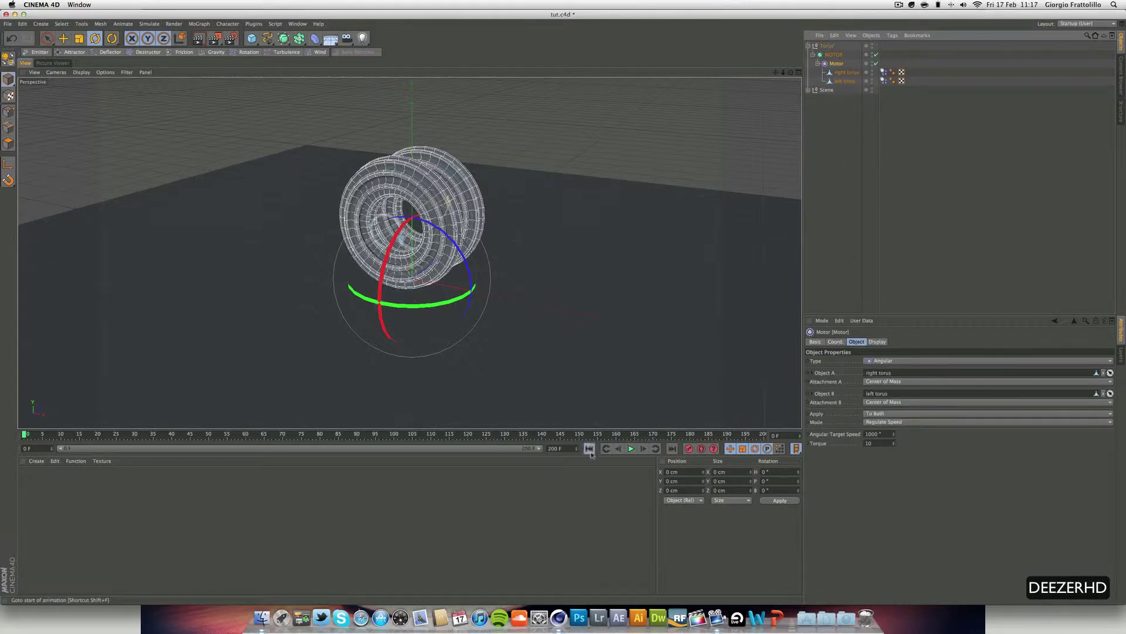
Step: Set the Motor's Torque to 940 and test it in playback
{"action": "left_click", "coordinate": [630, 449]}
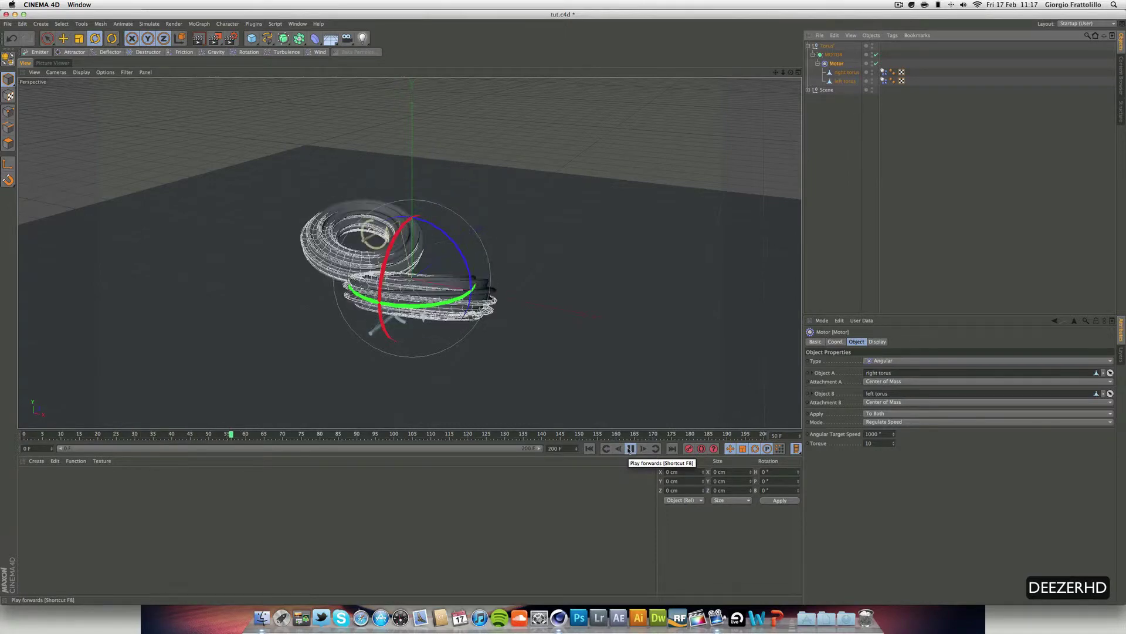
{"action": "left_click", "coordinate": [631, 448]}
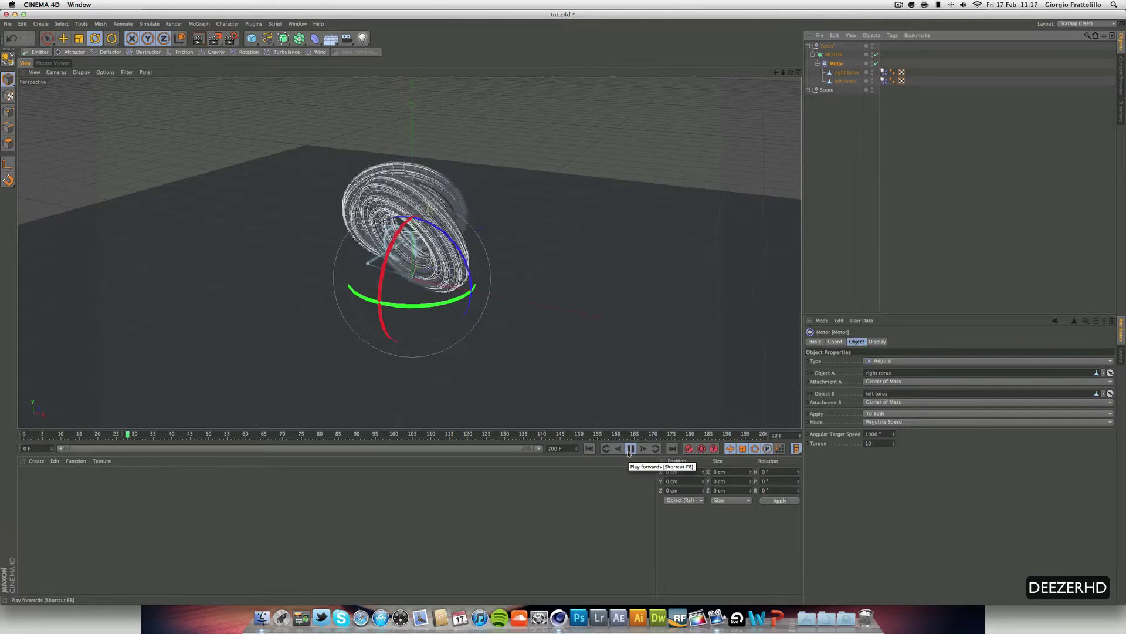
{"action": "left_click", "coordinate": [631, 449]}
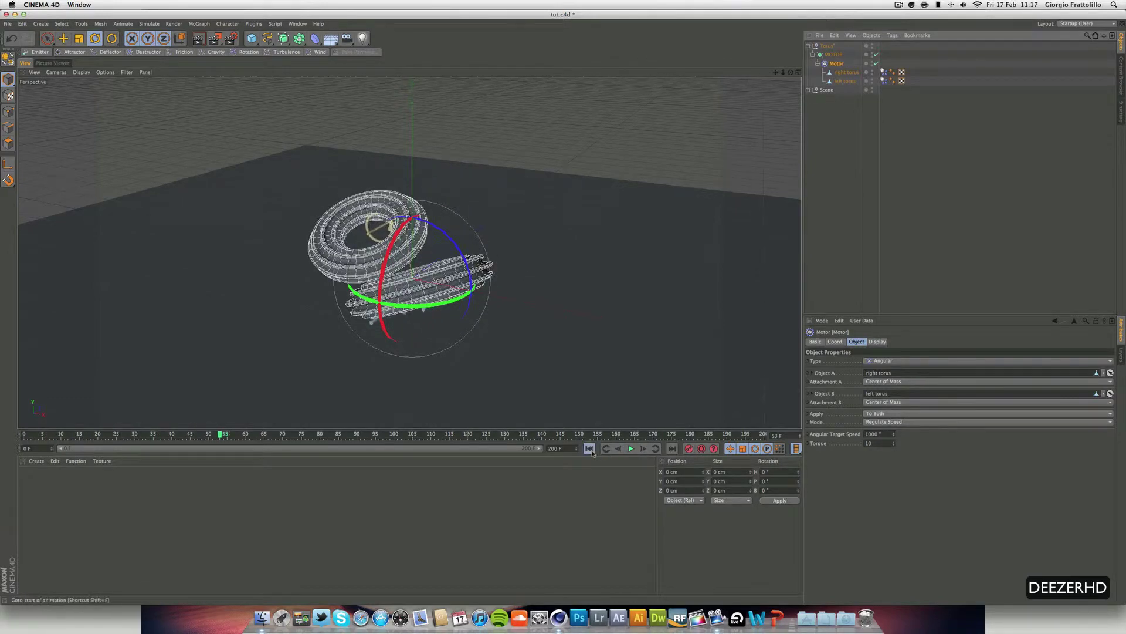
{"action": "left_click", "coordinate": [589, 449]}
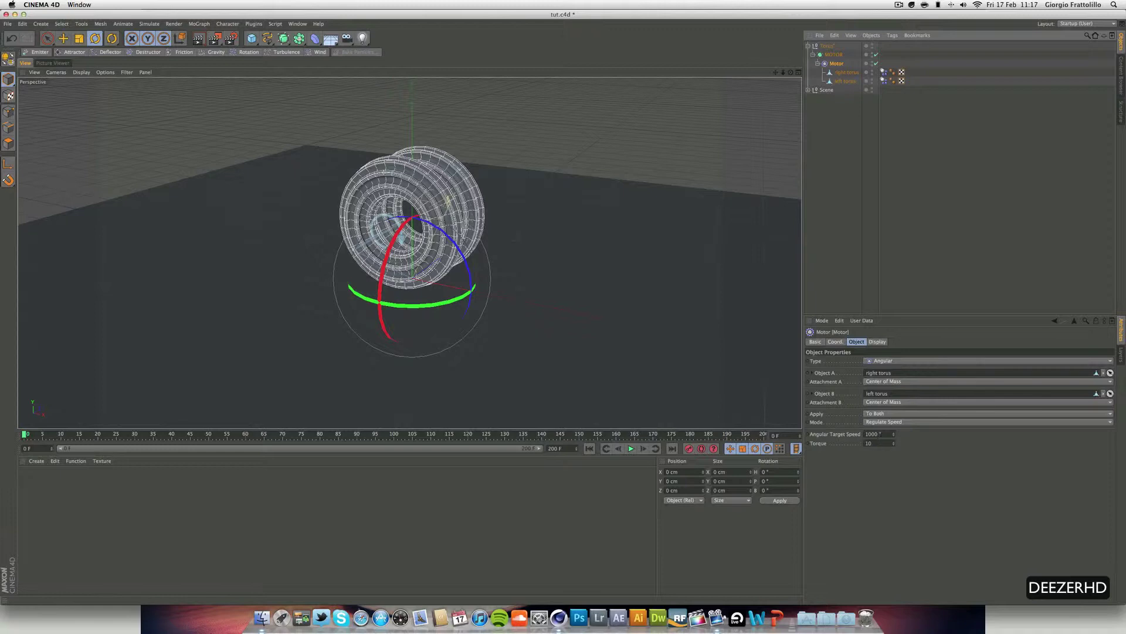
{"action": "left_click", "coordinate": [884, 443]}
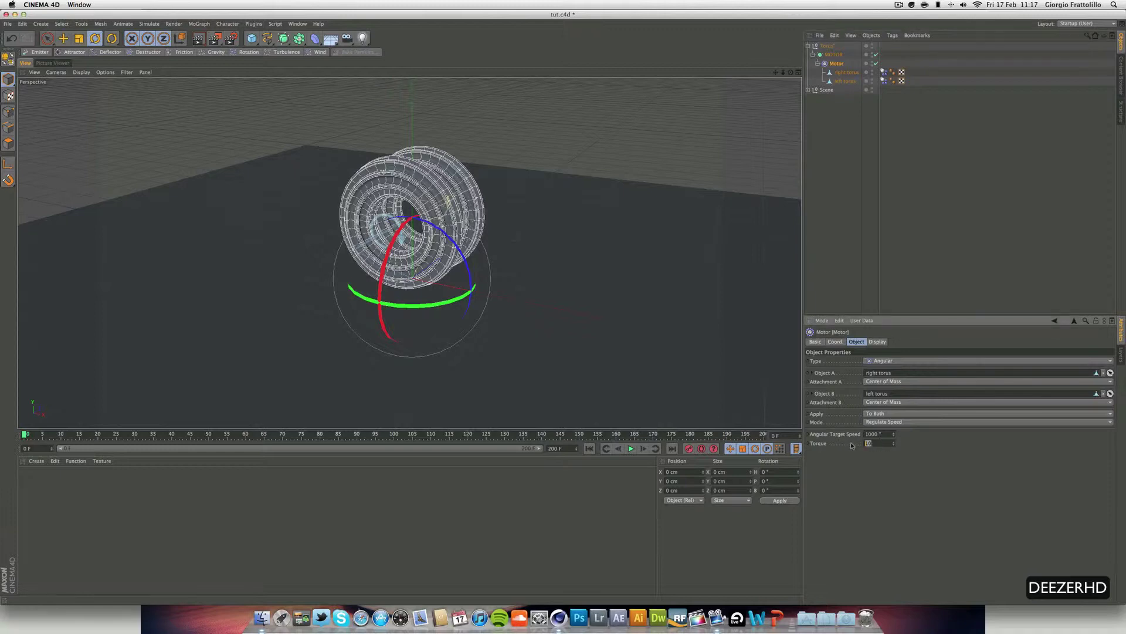
{"action": "type", "text": "940"}
{"action": "key", "text": "Return"}
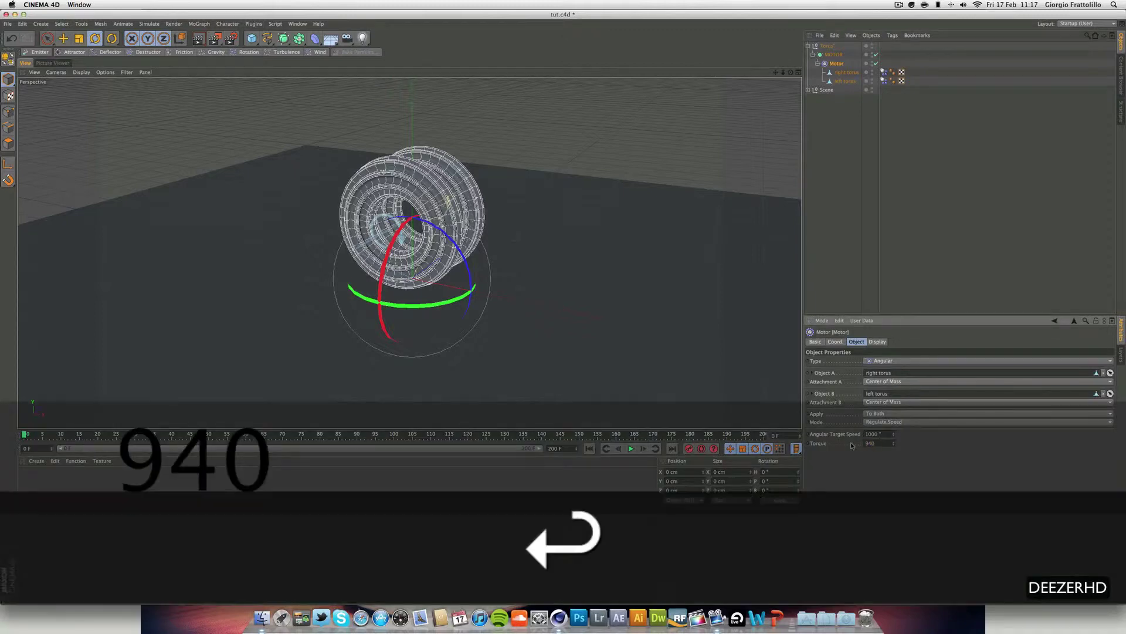
{"action": "left_click", "coordinate": [630, 448]}
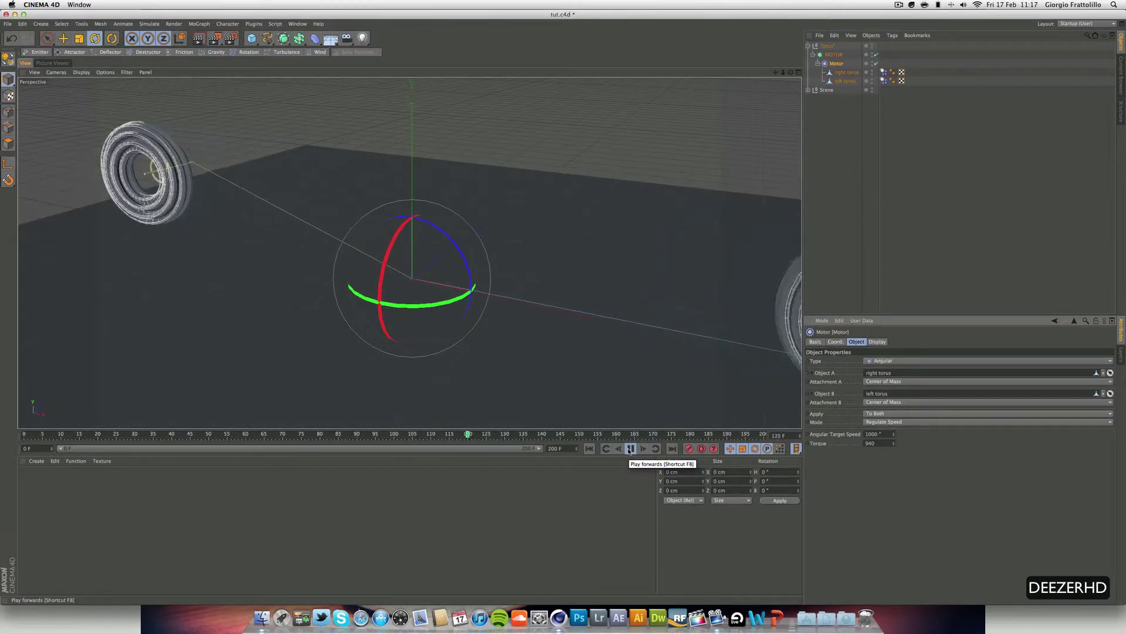
{"action": "left_click", "coordinate": [630, 449]}
{"action": "left_click", "coordinate": [588, 448]}
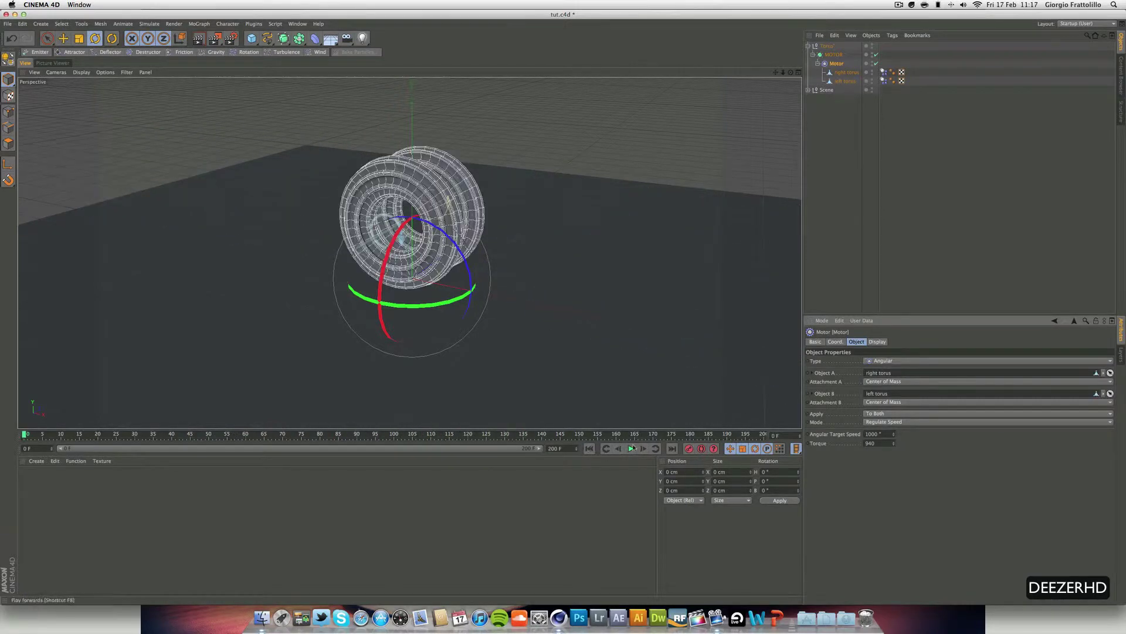
Step: Set the Motor's Angular Target Speed to 865° and preview the simulation from frame 0
{"action": "left_click", "coordinate": [874, 434]}
{"action": "left_click", "coordinate": [630, 449]}
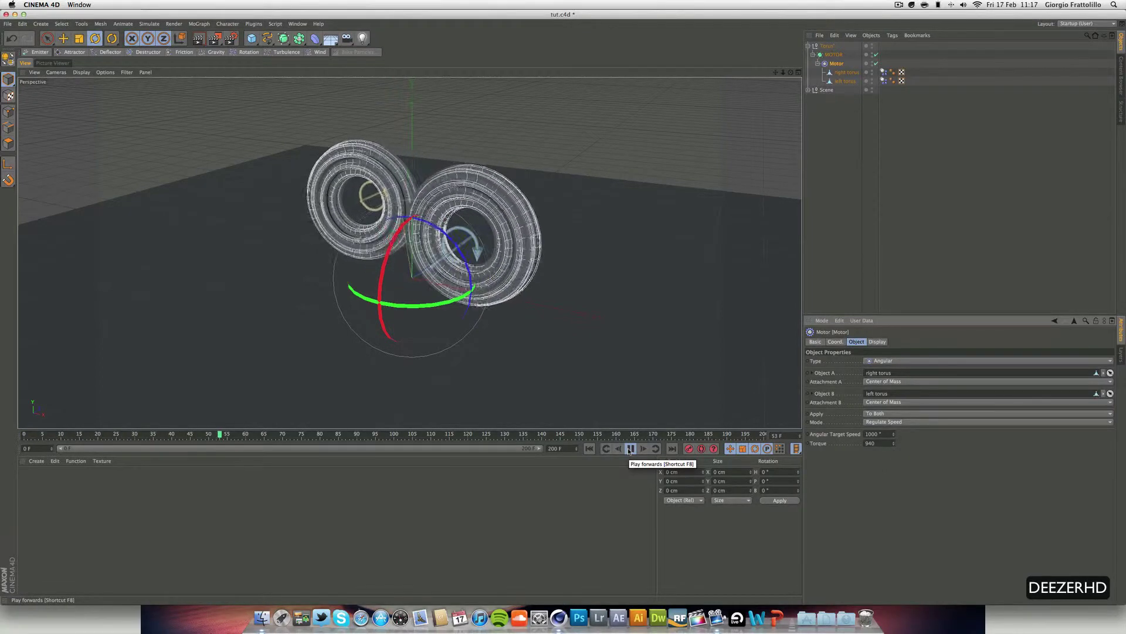
{"action": "left_click", "coordinate": [630, 448]}
{"action": "left_click", "coordinate": [874, 434]}
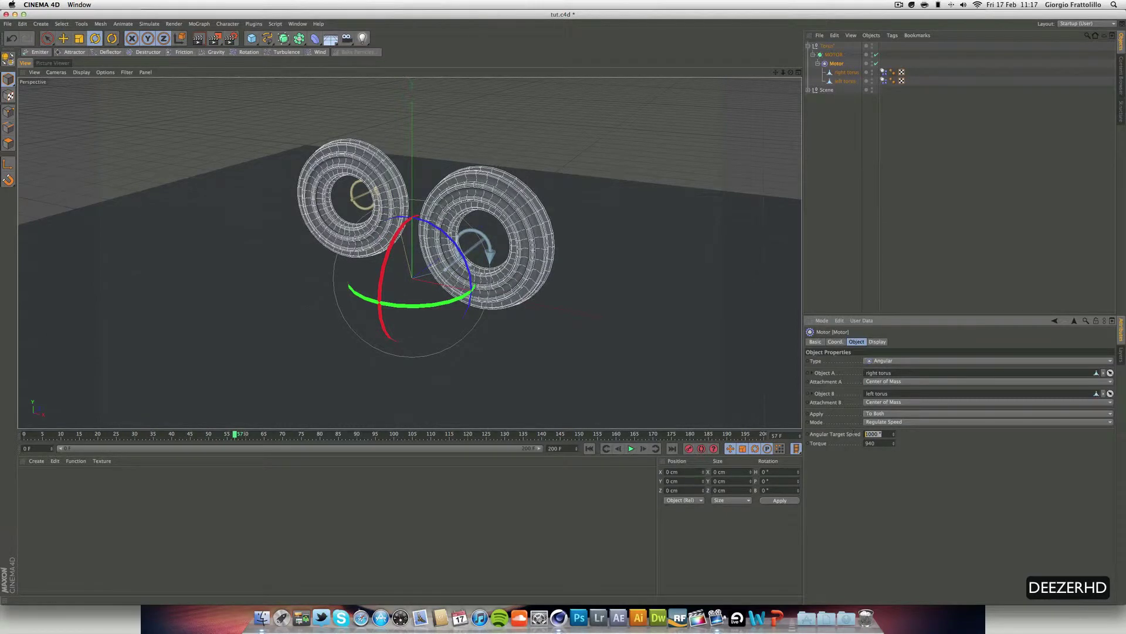
{"action": "type", "text": "860"}
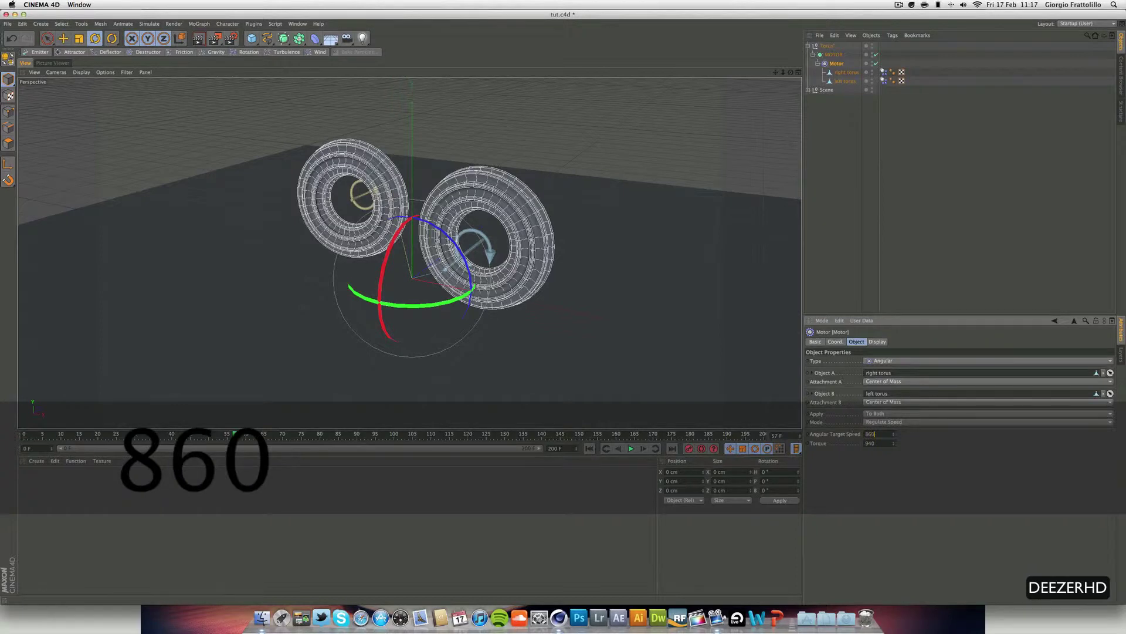
{"action": "type", "text": "5"}
{"action": "key", "text": "Return"}
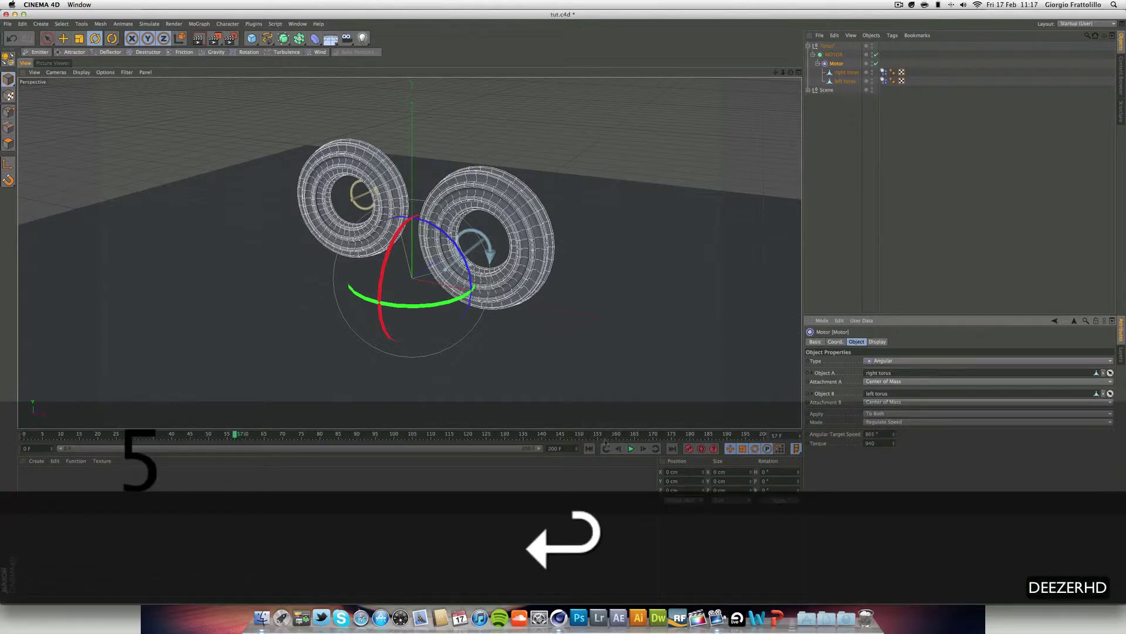
{"action": "left_click", "coordinate": [589, 448]}
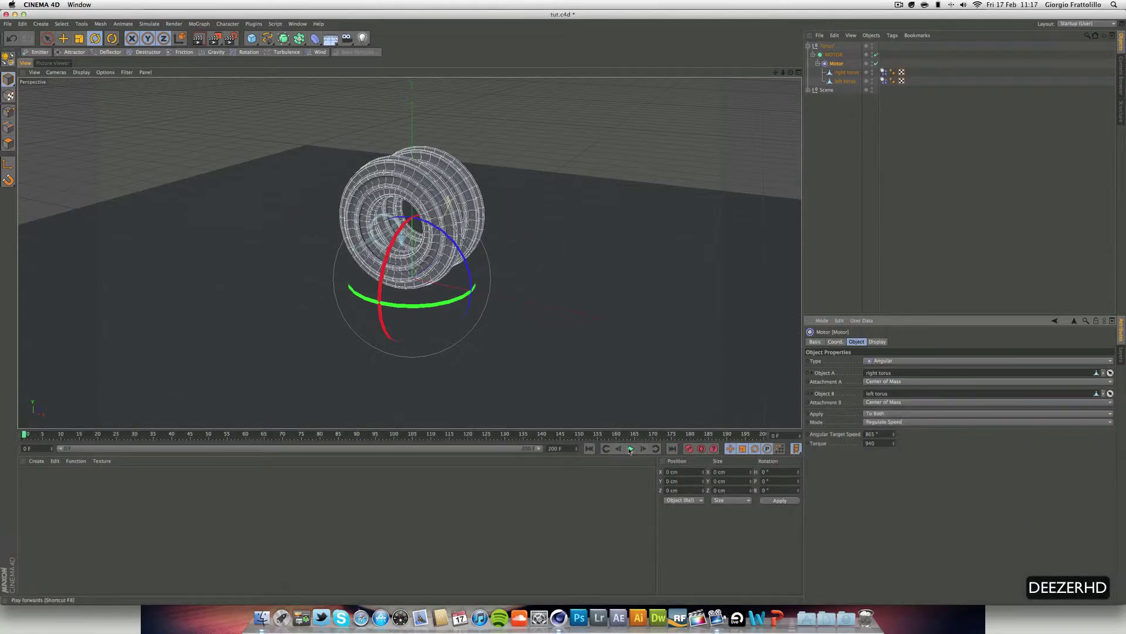
{"action": "left_click", "coordinate": [630, 449]}
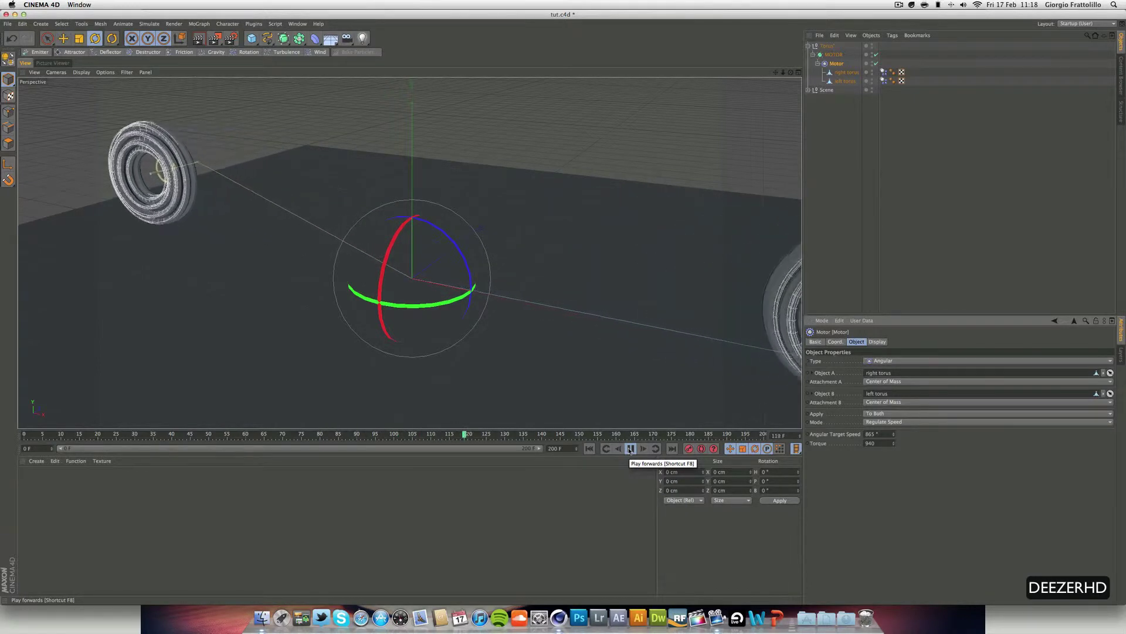
{"action": "left_click", "coordinate": [631, 449]}
{"action": "left_click", "coordinate": [589, 450]}
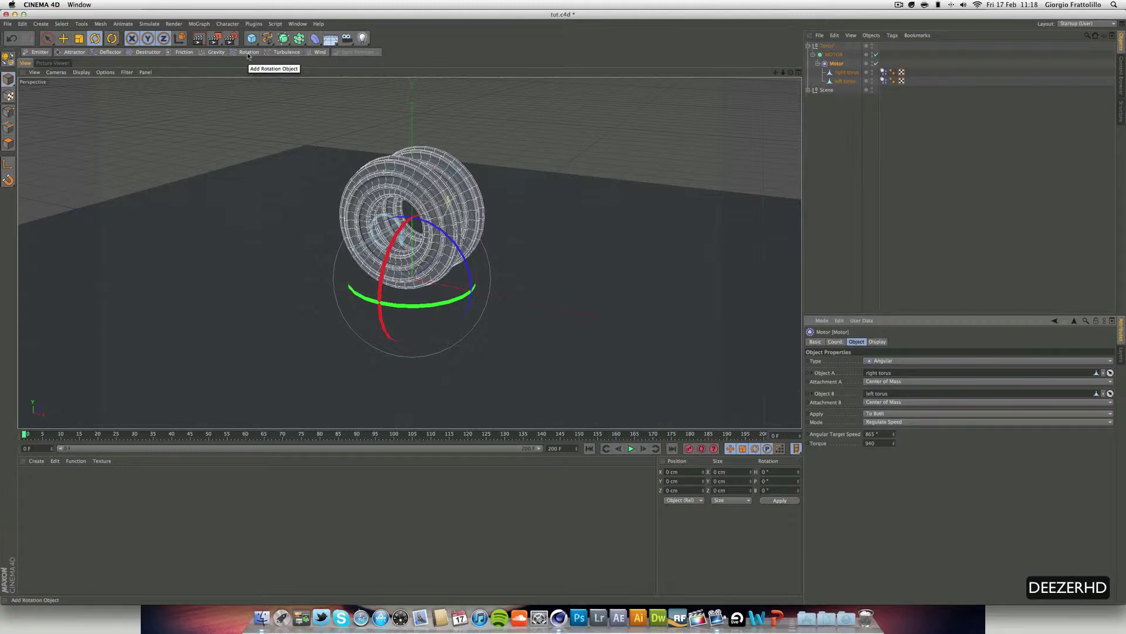
Step: Add a Turbulence force with Scale 250% and preview it from frame 0
{"action": "left_click", "coordinate": [294, 55]}
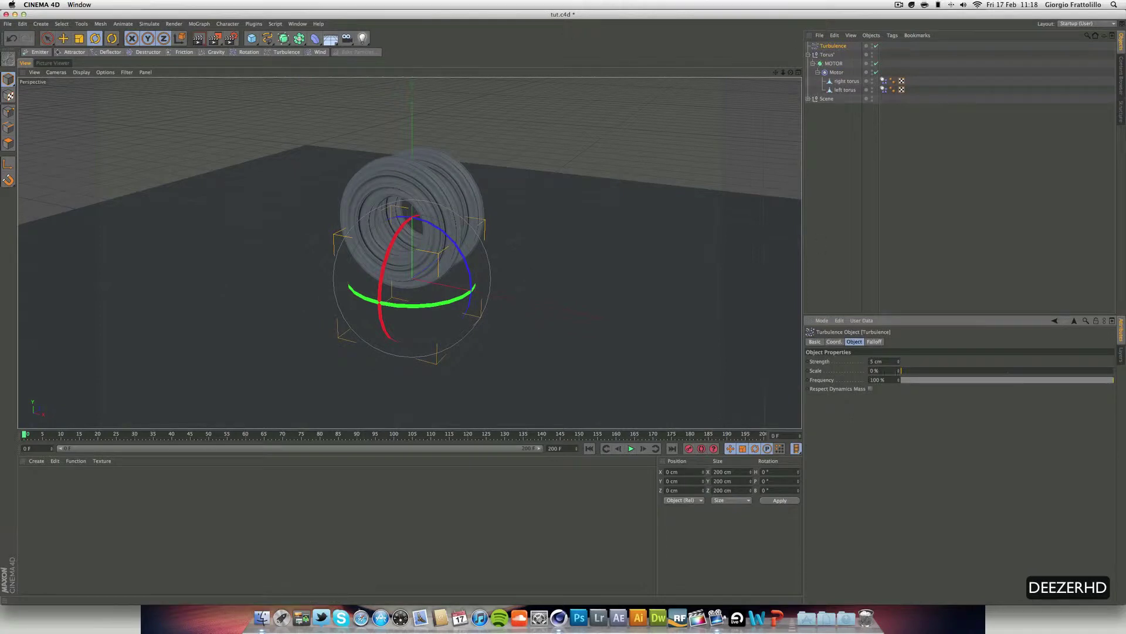
{"action": "type", "text": "250"}
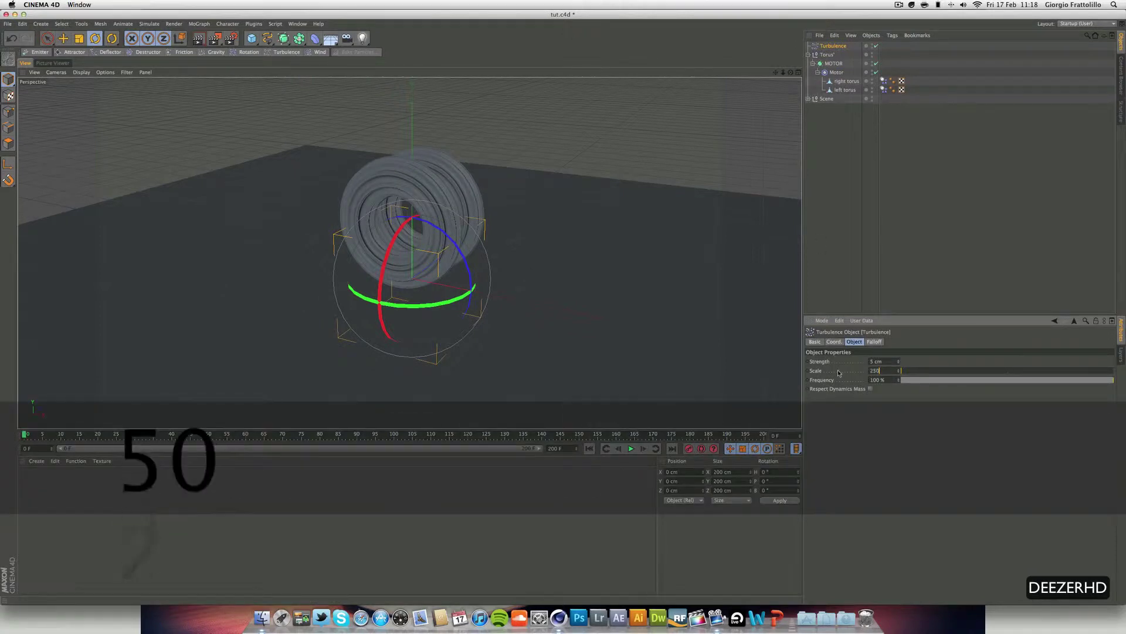
{"action": "key", "text": "Return"}
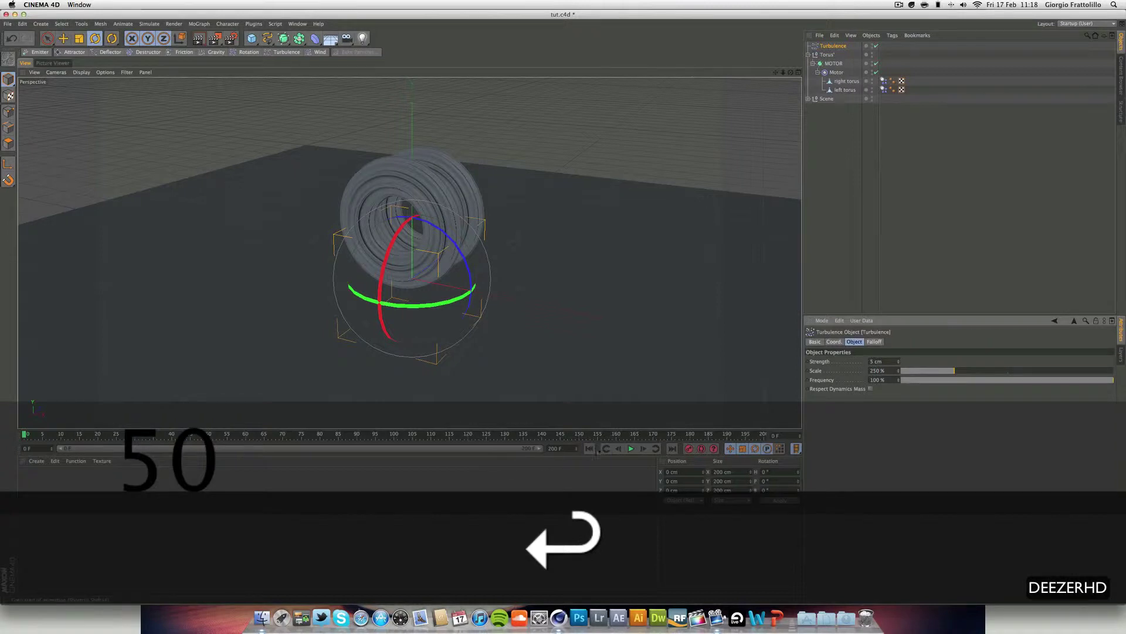
{"action": "left_click", "coordinate": [631, 449]}
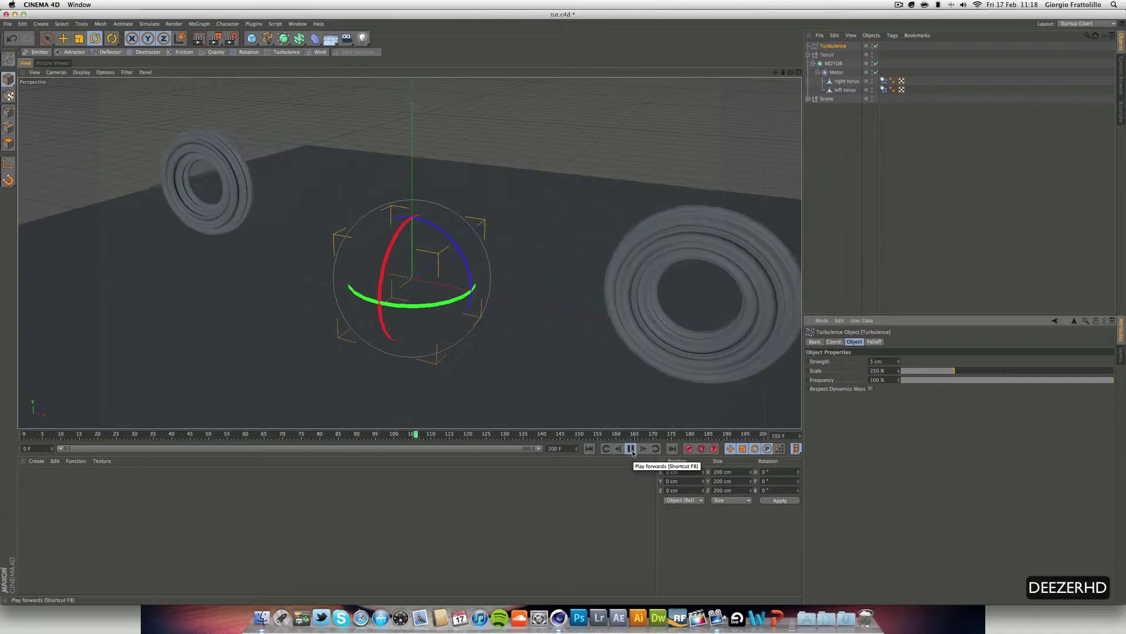
{"action": "left_click", "coordinate": [631, 448]}
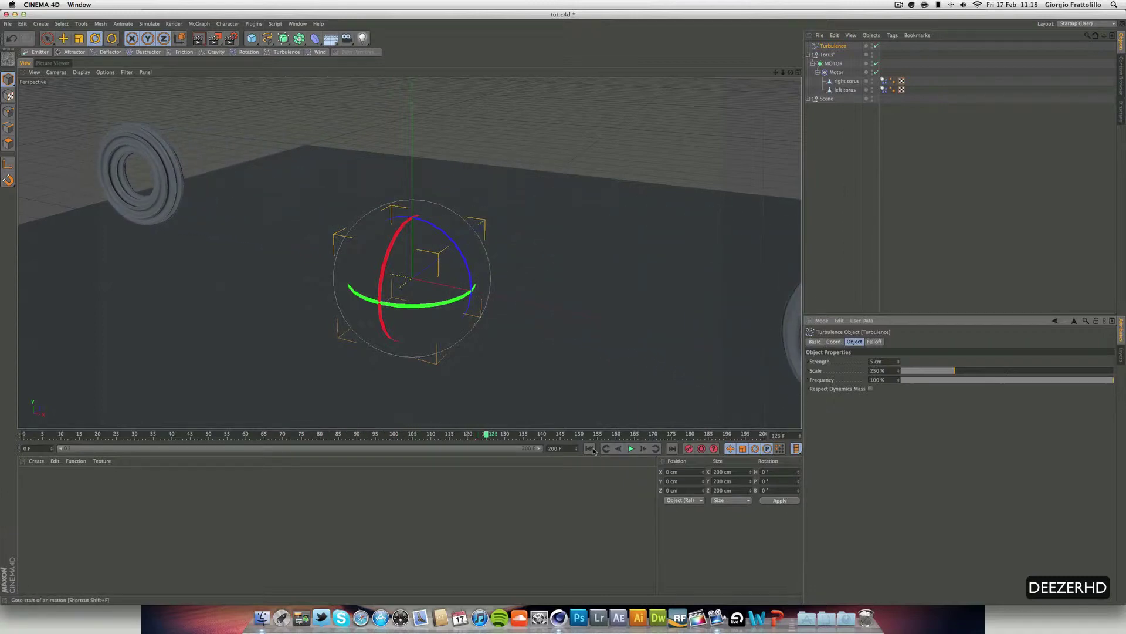
{"action": "left_click", "coordinate": [589, 448]}
{"action": "left_click", "coordinate": [631, 448]}
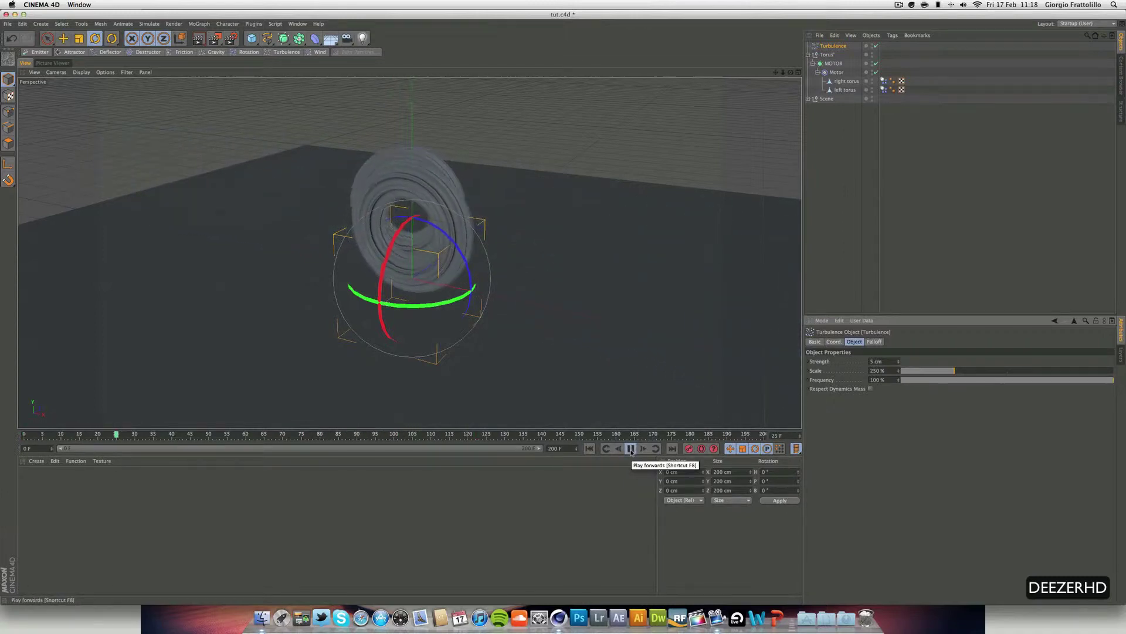
{"action": "left_click", "coordinate": [631, 449]}
{"action": "left_click", "coordinate": [589, 448]}
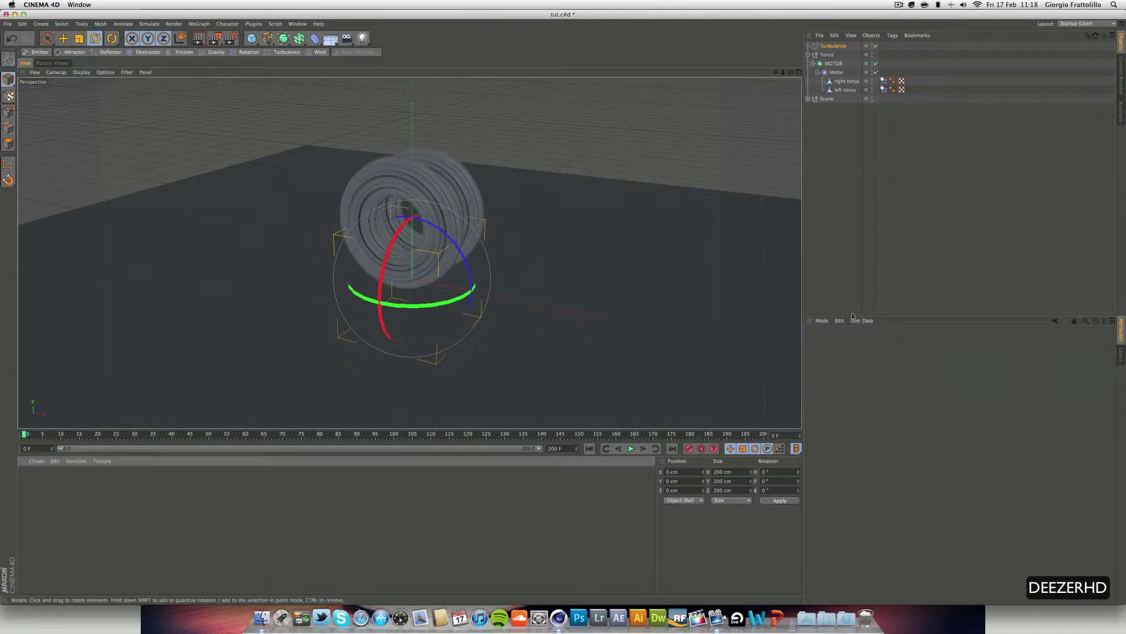
Step: Parent the Turbulence force under the Torus' group
{"action": "left_click", "coordinate": [838, 176]}
{"action": "left_click_drag", "start_coordinate": [833, 45], "coordinate": [838, 55]}
{"action": "left_click", "coordinate": [847, 117]}
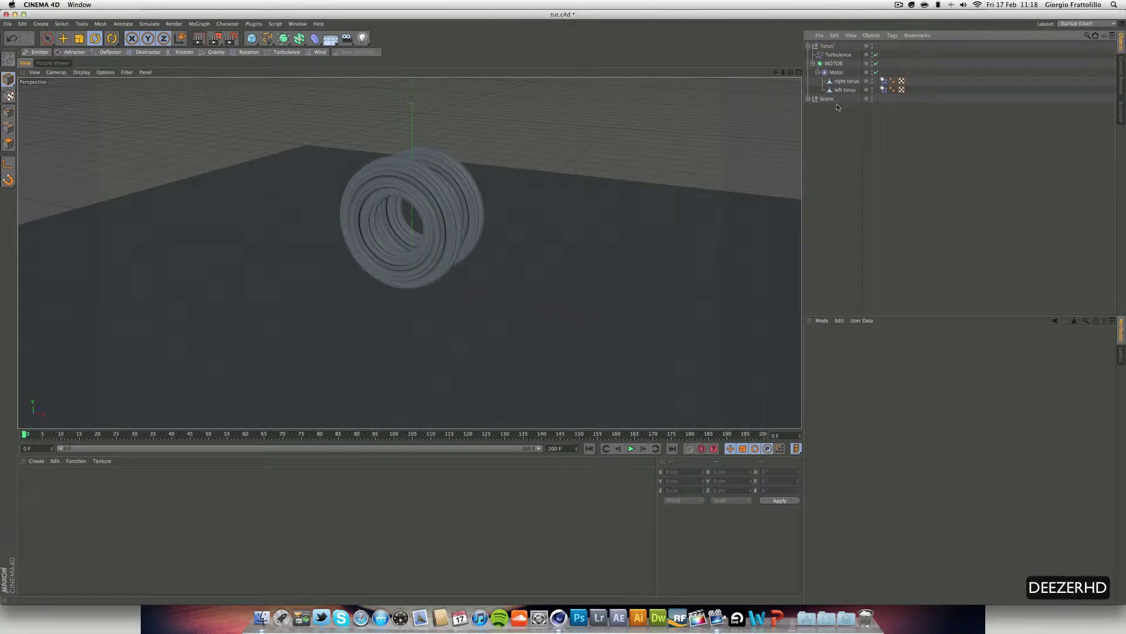
{"action": "left_click", "coordinate": [837, 55]}
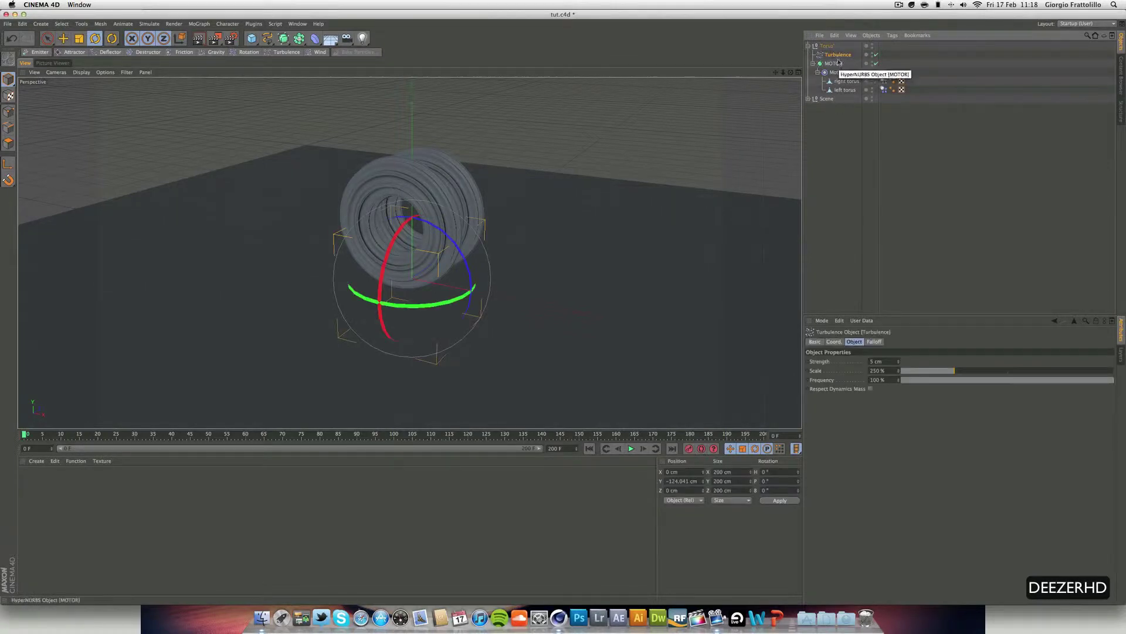
{"action": "left_click", "coordinate": [846, 132]}
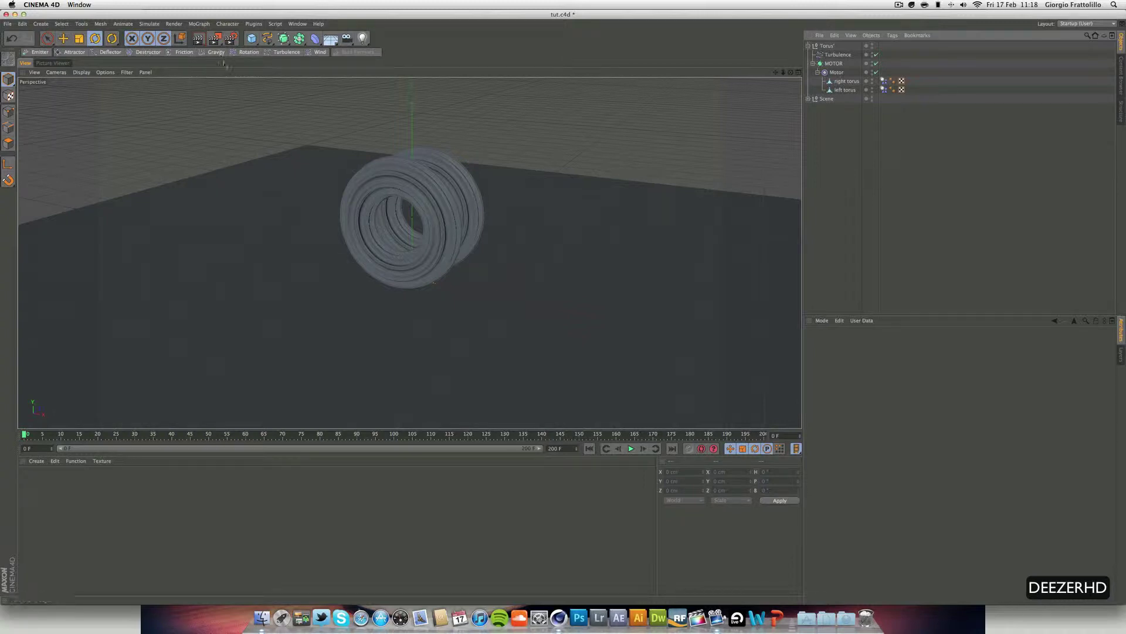
Step: Add a Friction force with Strength 5
{"action": "left_click", "coordinate": [184, 52]}
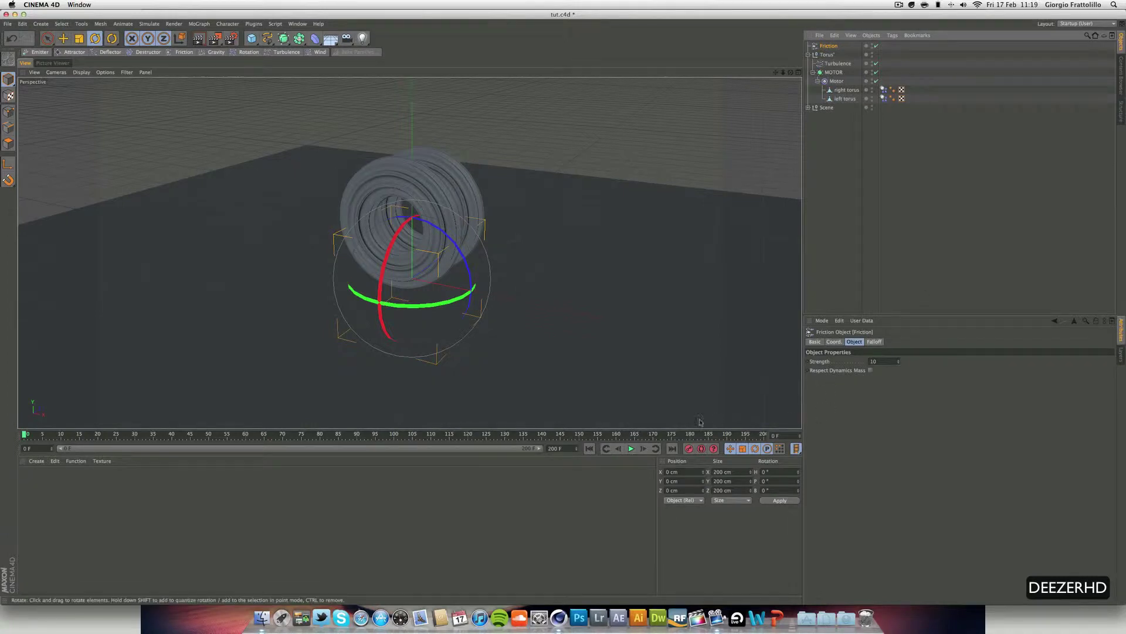
{"action": "left_click", "coordinate": [630, 448]}
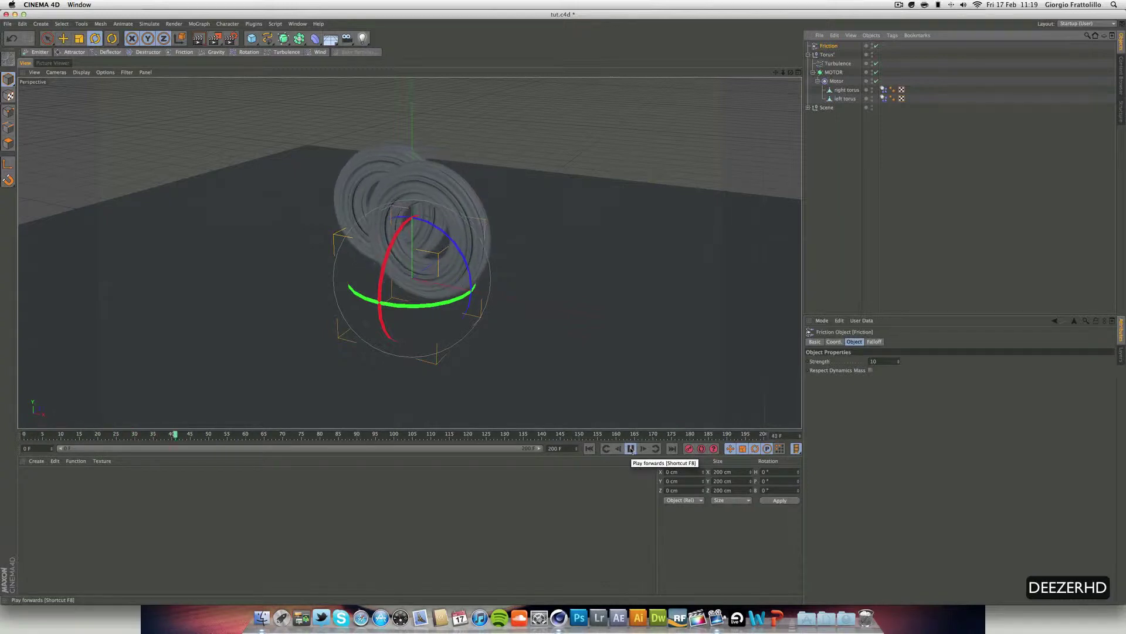
{"action": "left_click", "coordinate": [630, 449]}
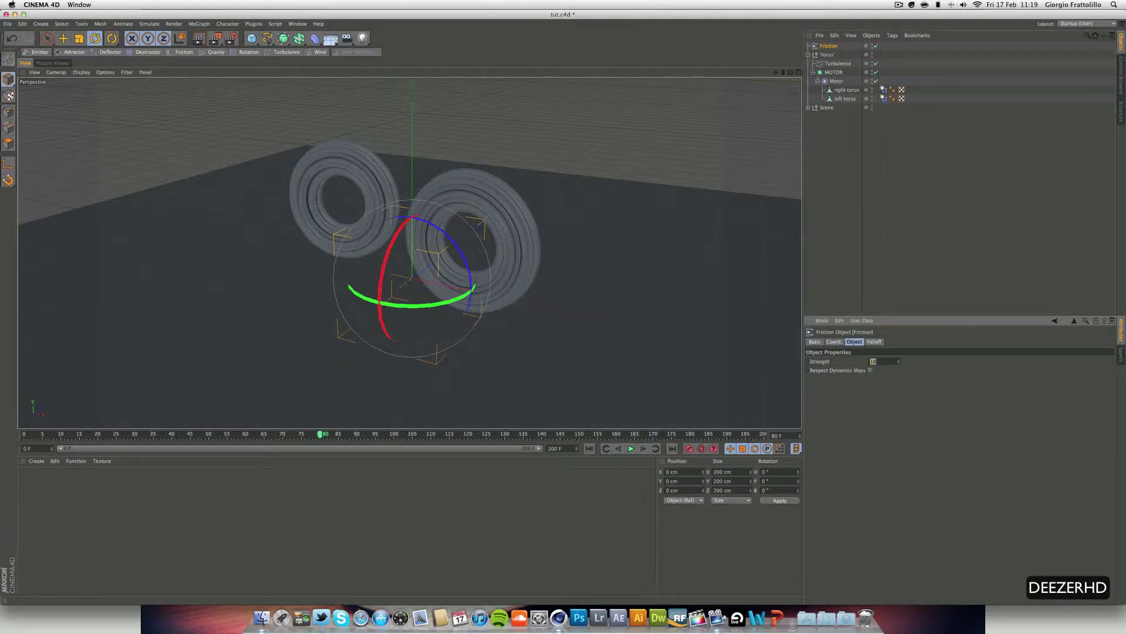
{"action": "type", "text": "5"}
{"action": "key", "text": "Return"}
Step: Replay the simulation from frame 0, then nest Friction inside the Torus' group
{"action": "left_click", "coordinate": [589, 449]}
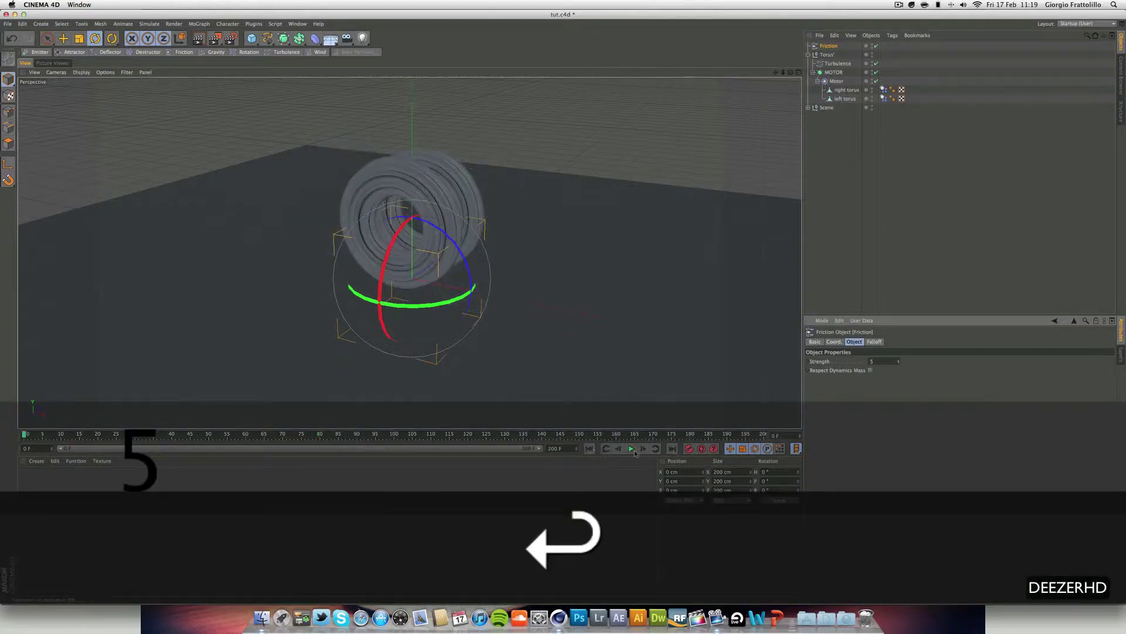
{"action": "left_click", "coordinate": [631, 449]}
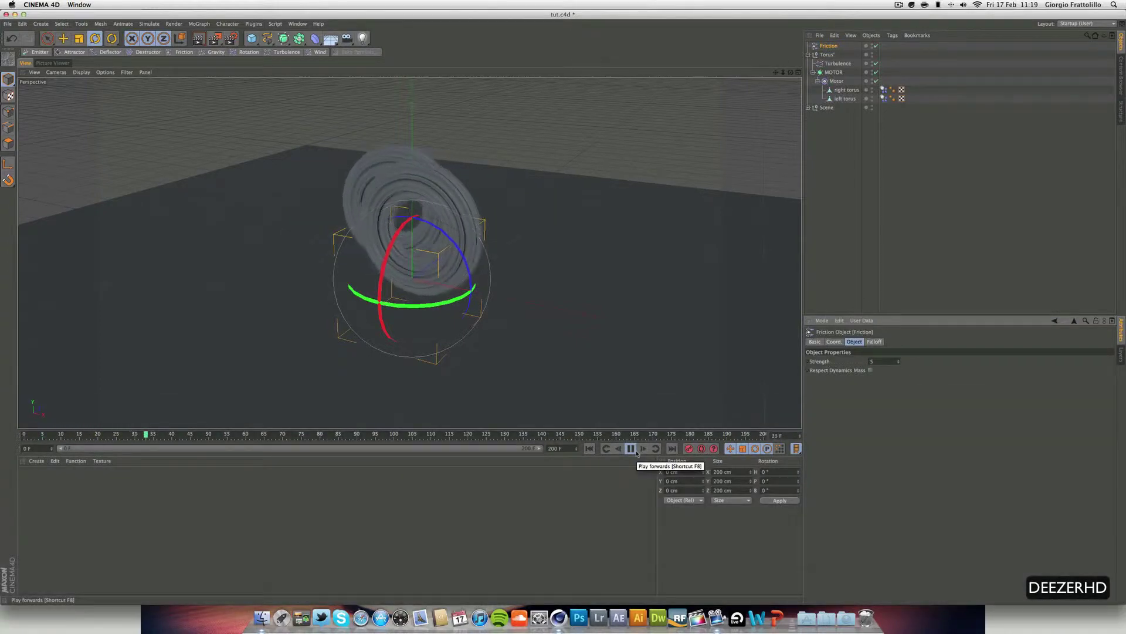
{"action": "left_click", "coordinate": [589, 448]}
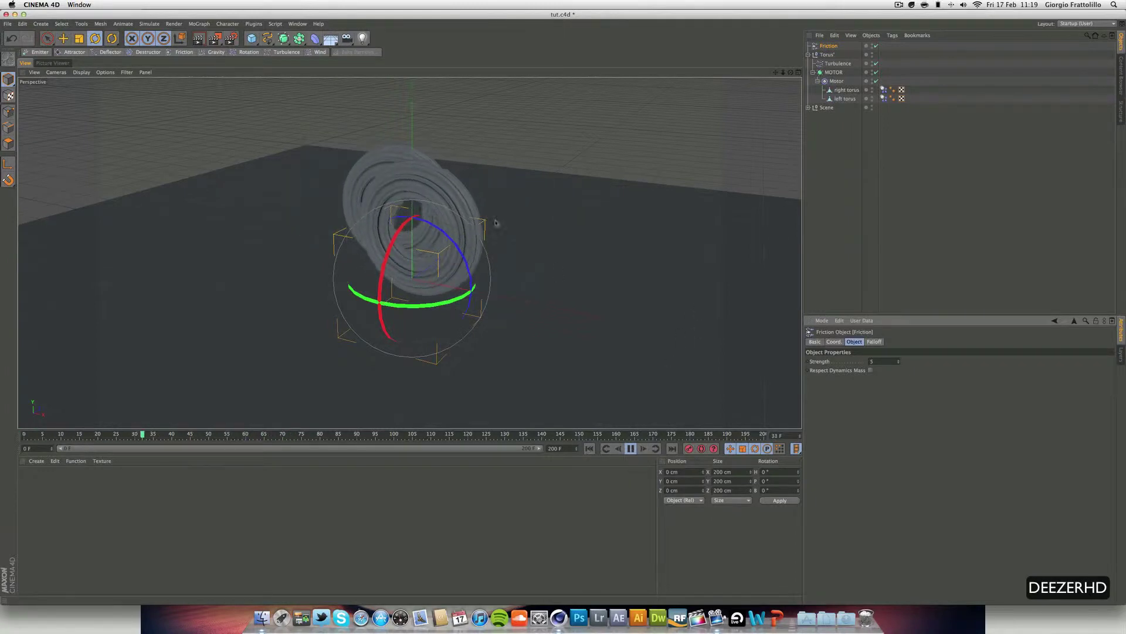
{"action": "left_click", "coordinate": [631, 449]}
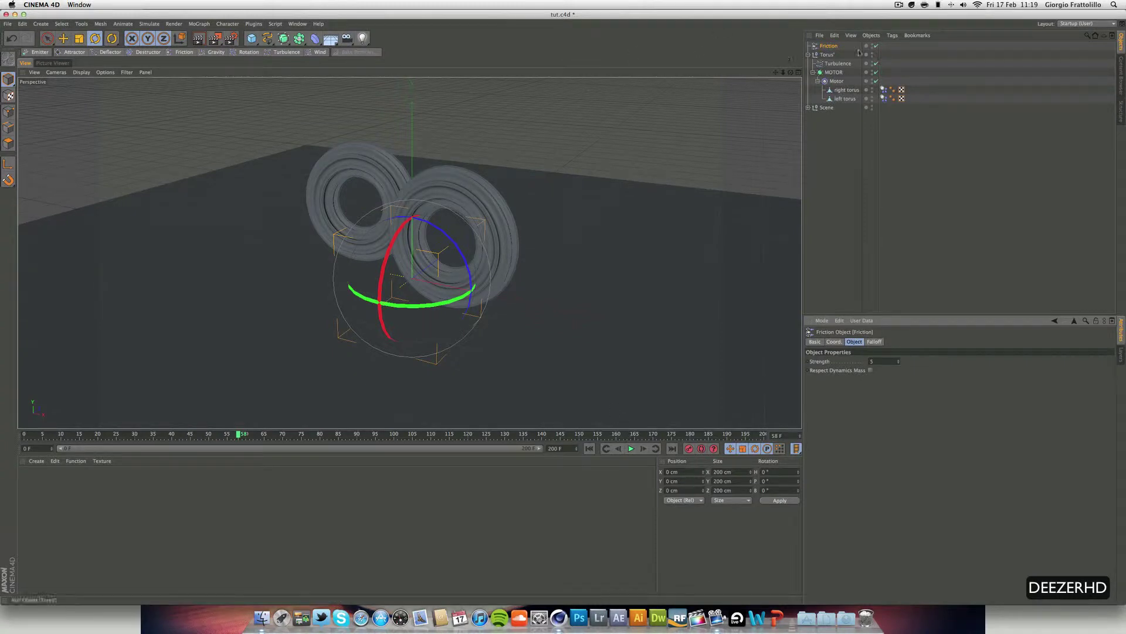
{"action": "left_click_drag", "start_coordinate": [828, 45], "coordinate": [833, 56]}
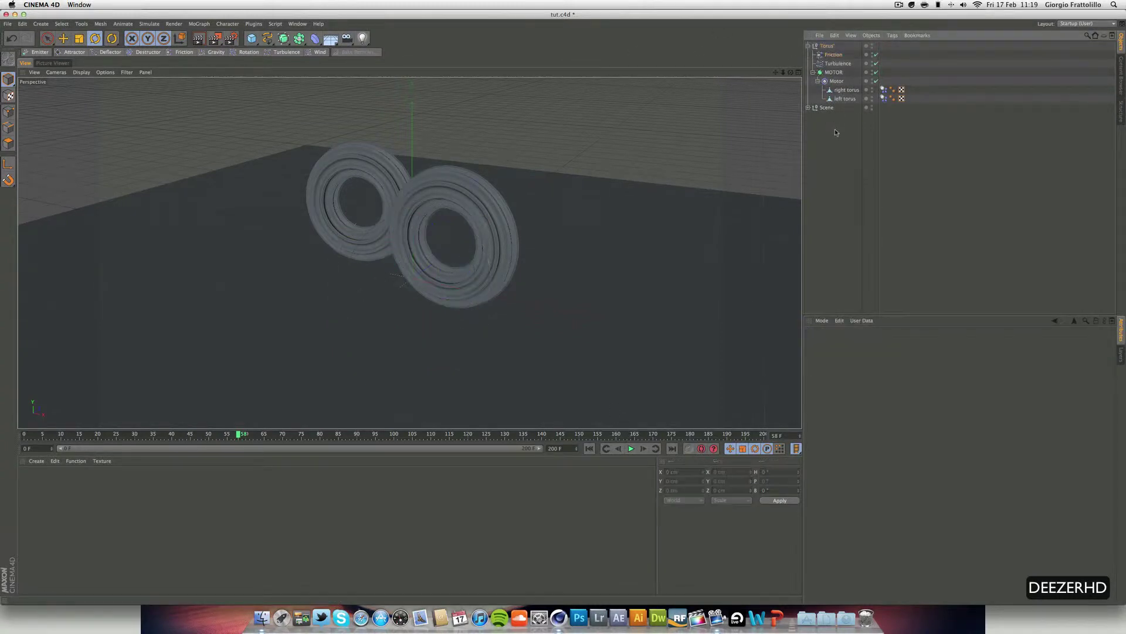
{"action": "left_click", "coordinate": [836, 133]}
Step: Add a Wind force and show Perspective, Top, Right and Front views at frame 0
{"action": "left_click", "coordinate": [320, 53]}
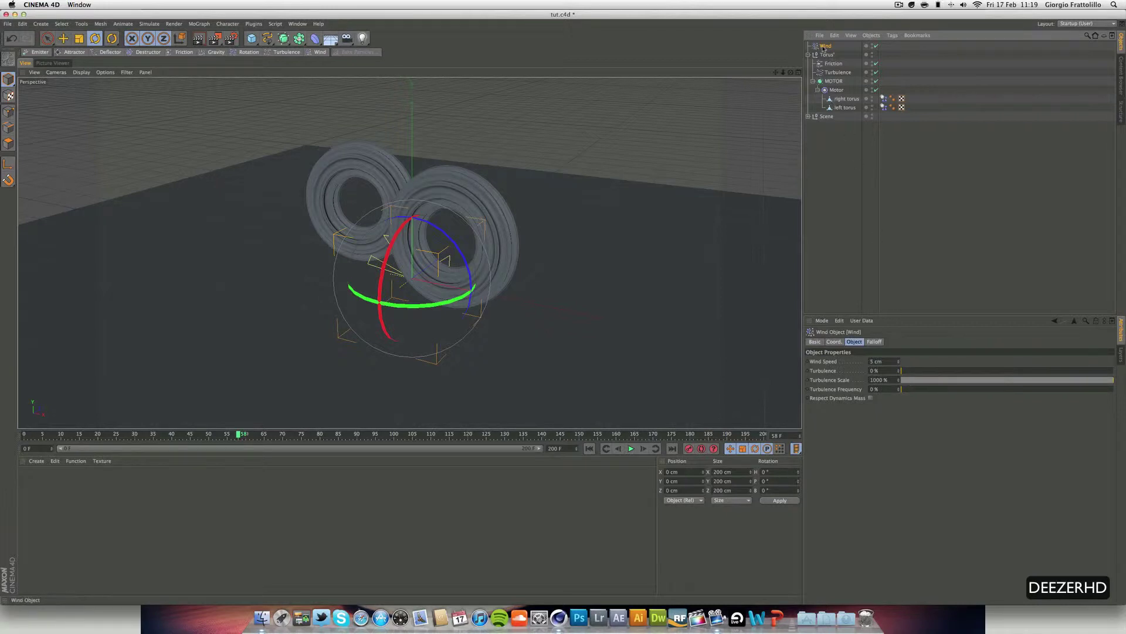
{"action": "left_click", "coordinate": [798, 73]}
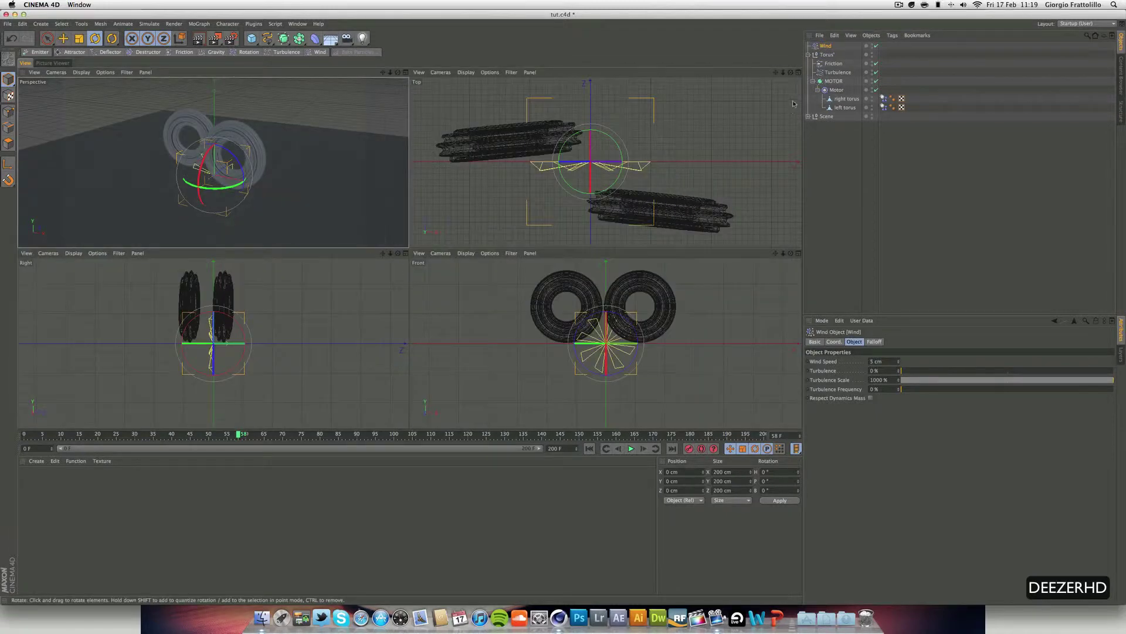
{"action": "left_click", "coordinate": [589, 447]}
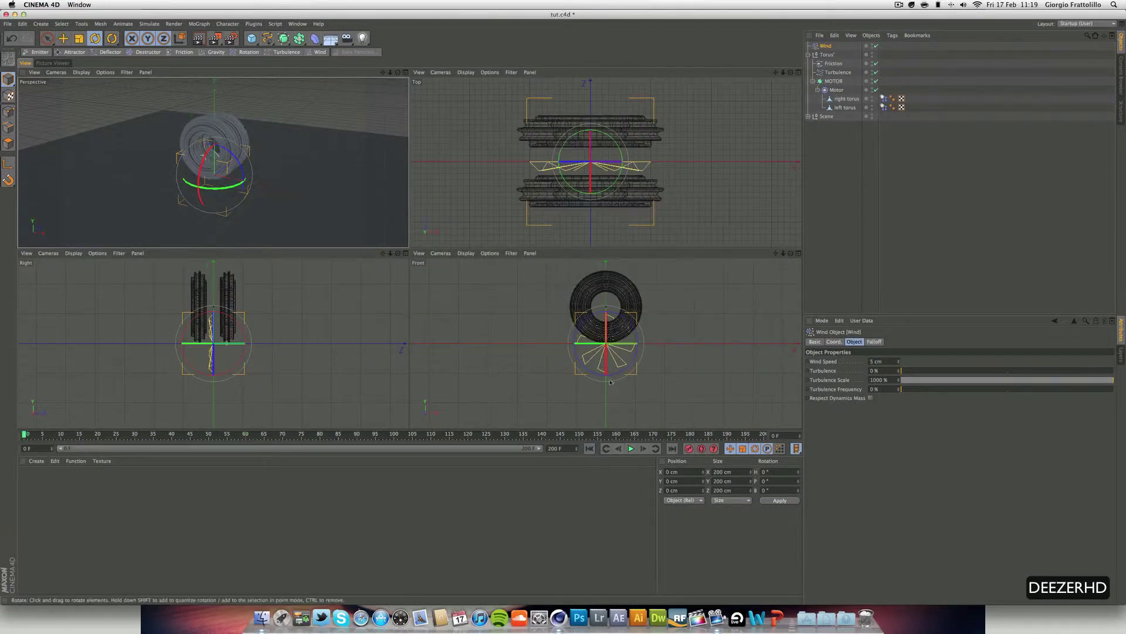
{"action": "left_click", "coordinate": [798, 72]}
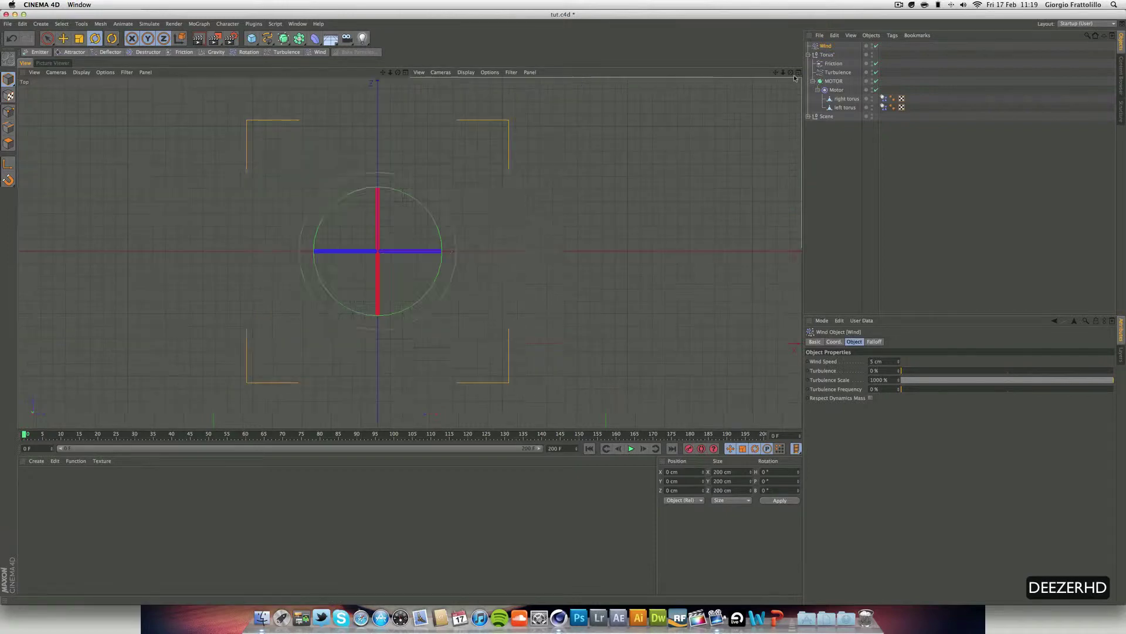
{"action": "left_click", "coordinate": [635, 244]}
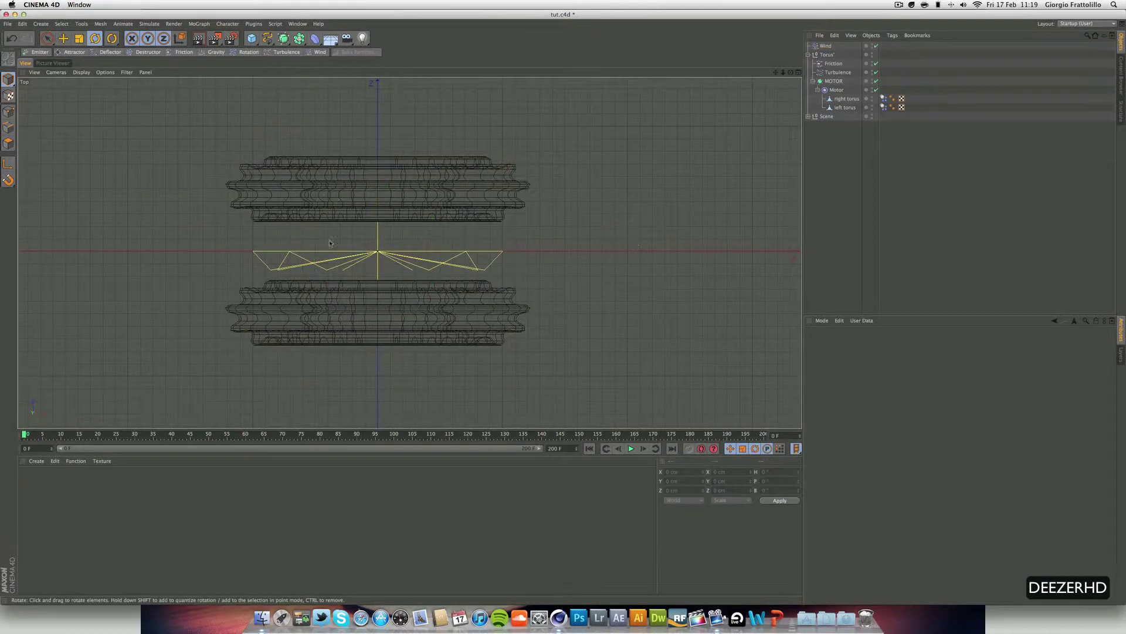
{"action": "left_click", "coordinate": [452, 188]}
{"action": "left_click", "coordinate": [622, 135]}
{"action": "left_click", "coordinate": [798, 72]}
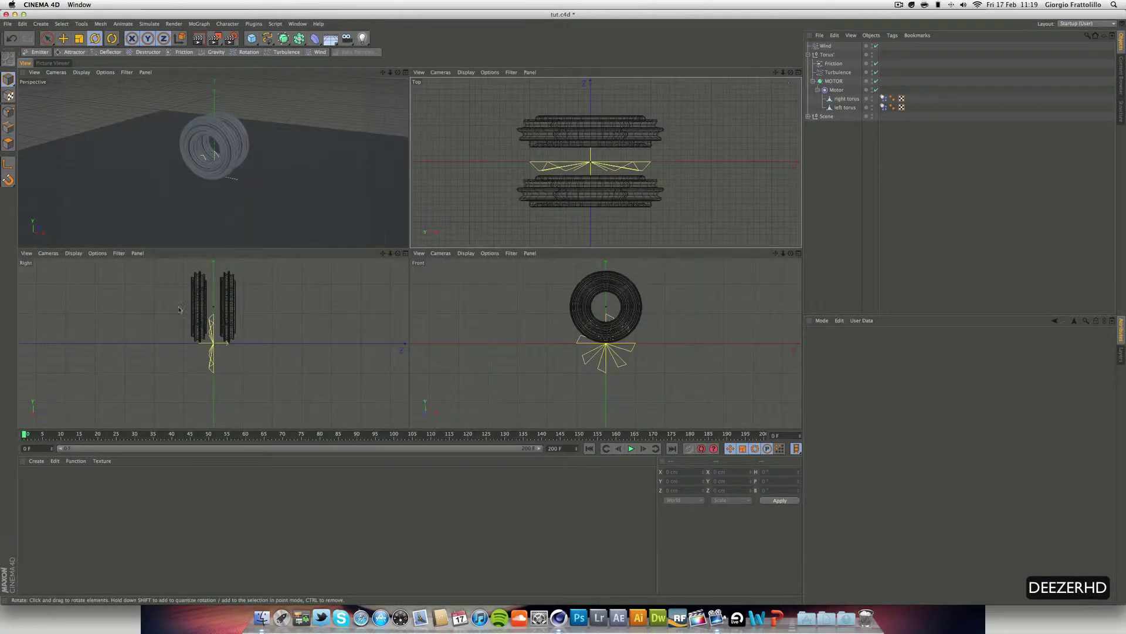
Step: Rotate the Wind force 25° in heading and zoom out the Top view
{"action": "left_click", "coordinate": [211, 342]}
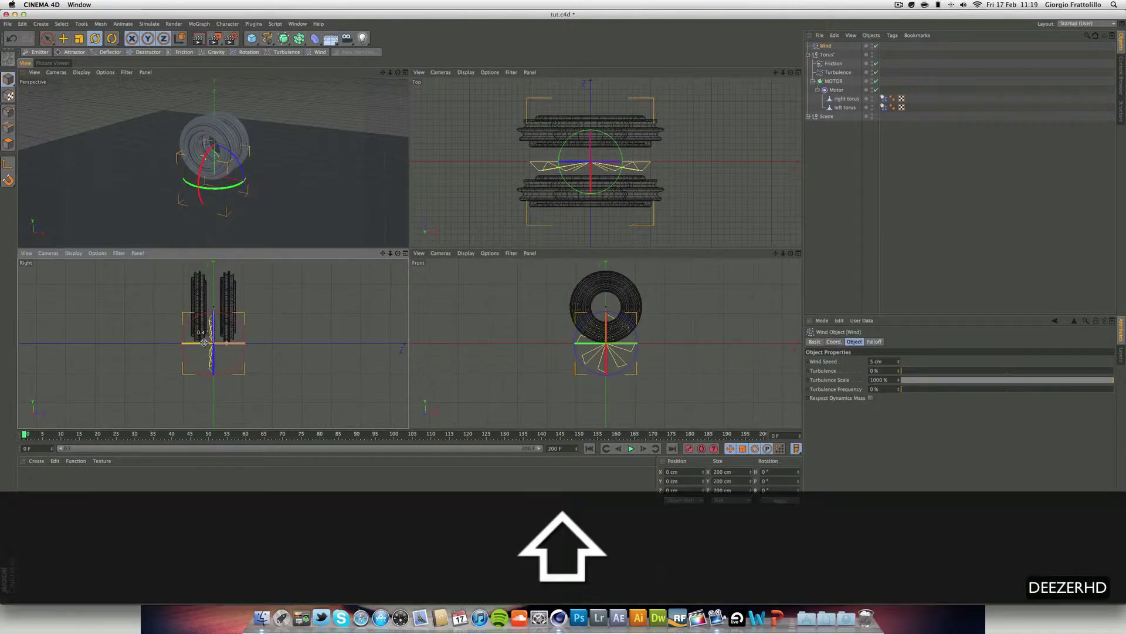
{"action": "left_click_drag", "start_coordinate": [202, 343], "coordinate": [301, 345], "text": "shift"}
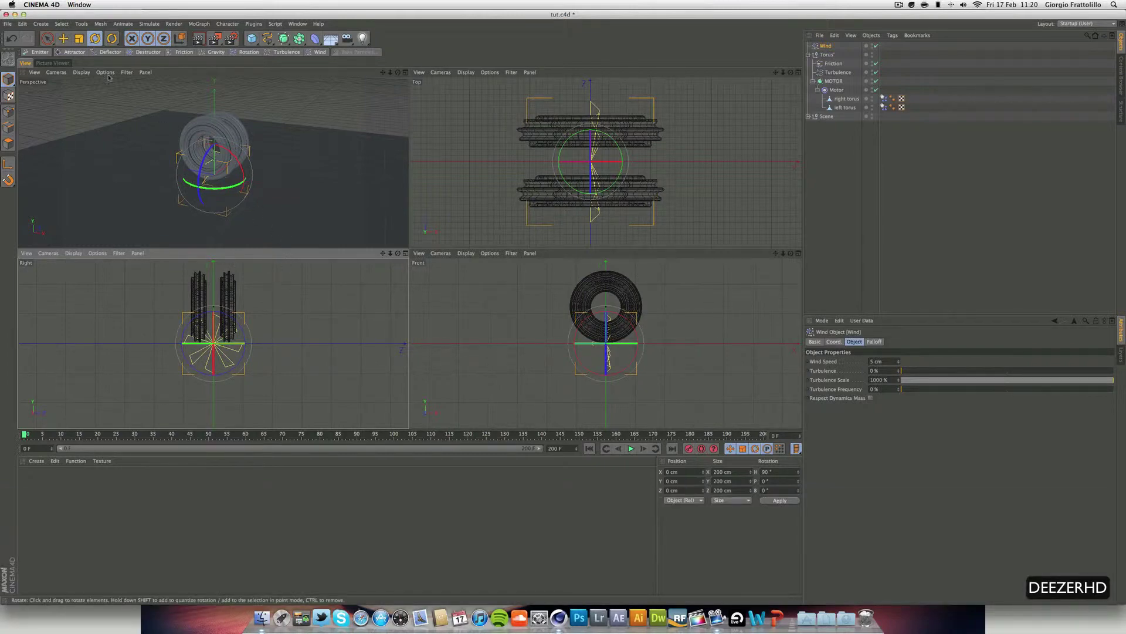
{"action": "left_click", "coordinate": [798, 73]}
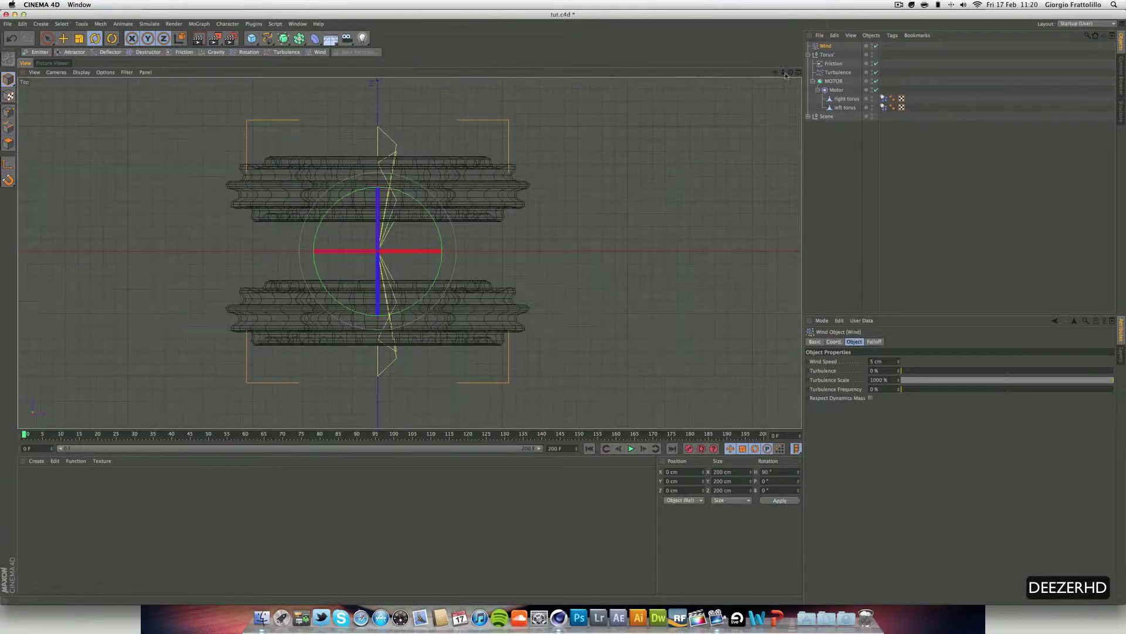
{"action": "left_click", "coordinate": [47, 38]}
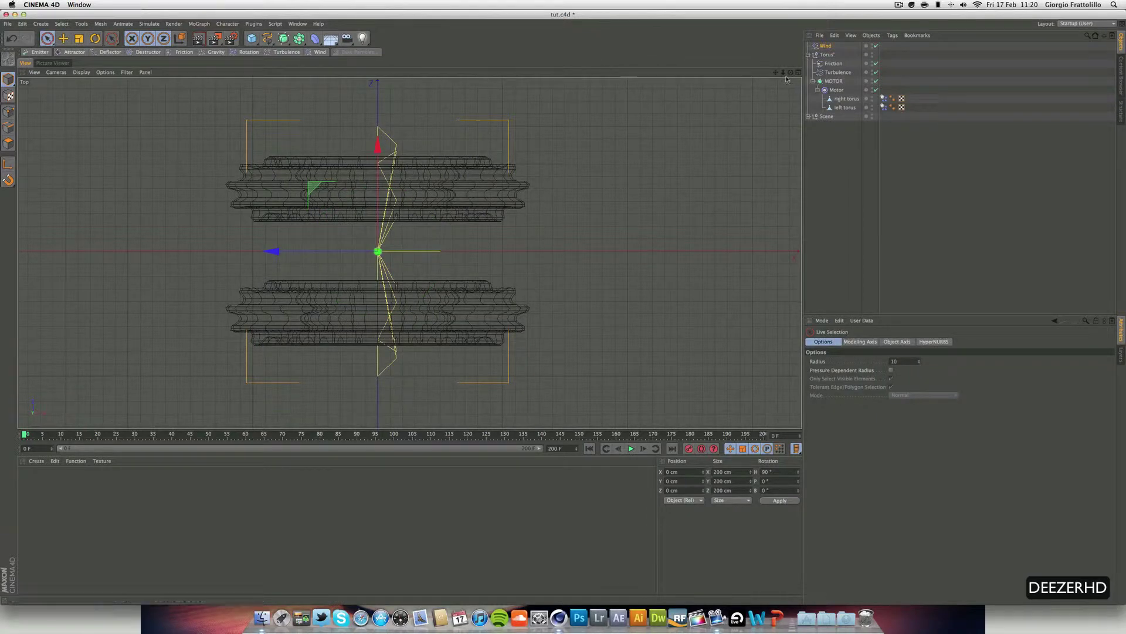
{"action": "left_click_drag", "start_coordinate": [783, 72], "coordinate": [704, 74]}
{"action": "left_click", "coordinate": [458, 235]}
{"action": "left_click", "coordinate": [833, 63]}
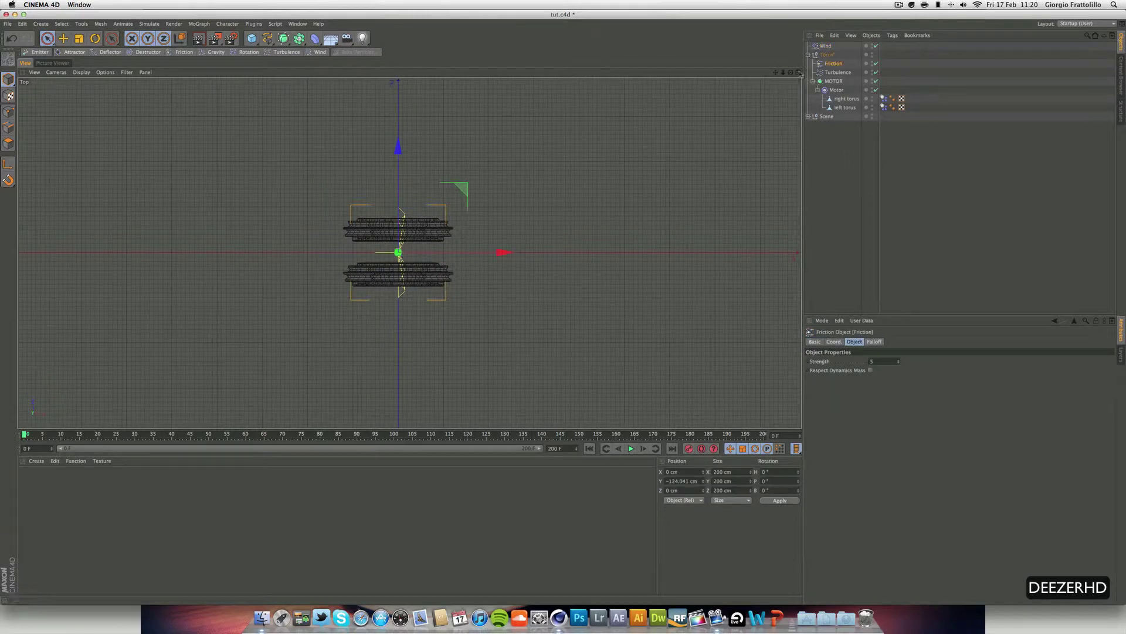
{"action": "left_click", "coordinate": [799, 73]}
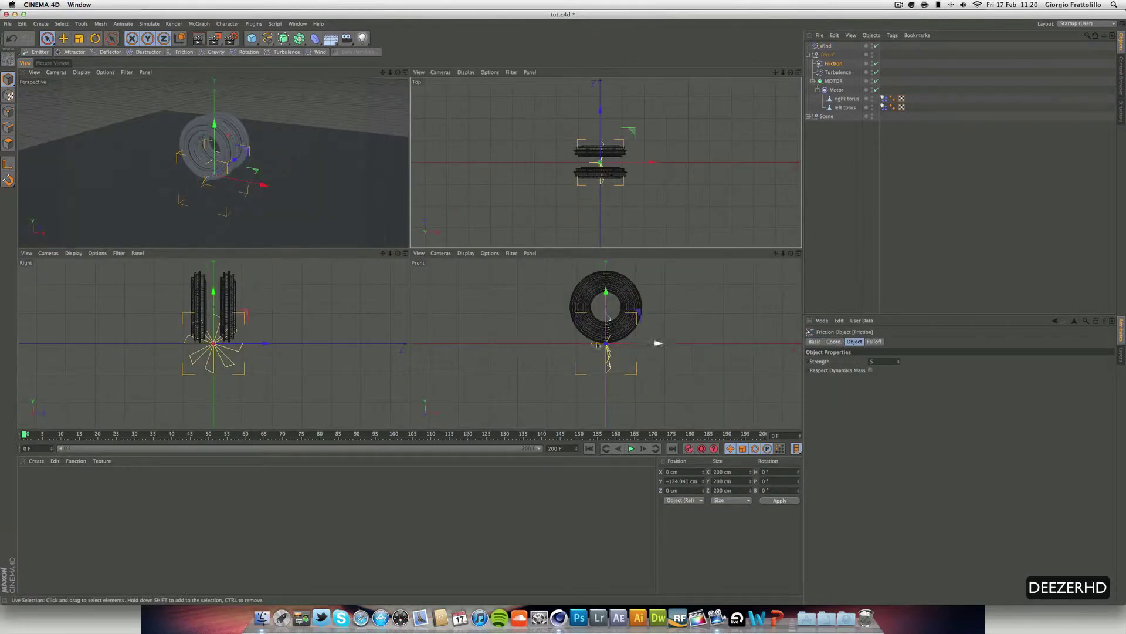
Step: Move the Wind beside the tori to about X 279, Y 119, Z -122 cm
{"action": "left_click_drag", "start_coordinate": [642, 346], "coordinate": [715, 345]}
{"action": "key", "text": "super+z"}
{"action": "key", "text": "super+z"}
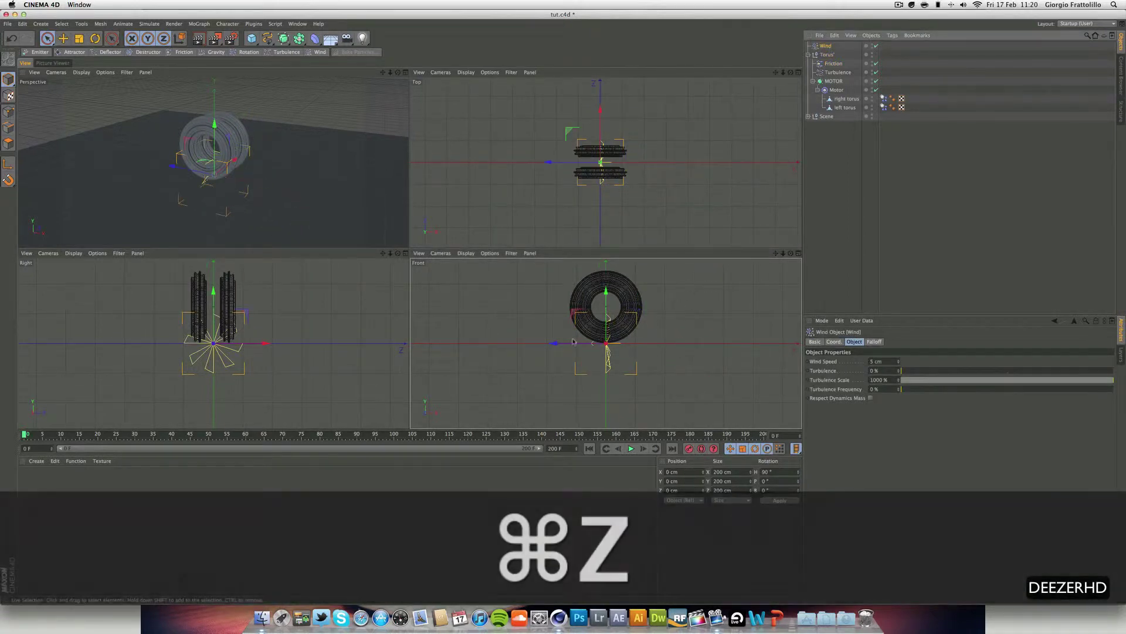
{"action": "left_click_drag", "start_coordinate": [576, 342], "coordinate": [656, 344]}
{"action": "left_click_drag", "start_coordinate": [214, 311], "coordinate": [214, 276]}
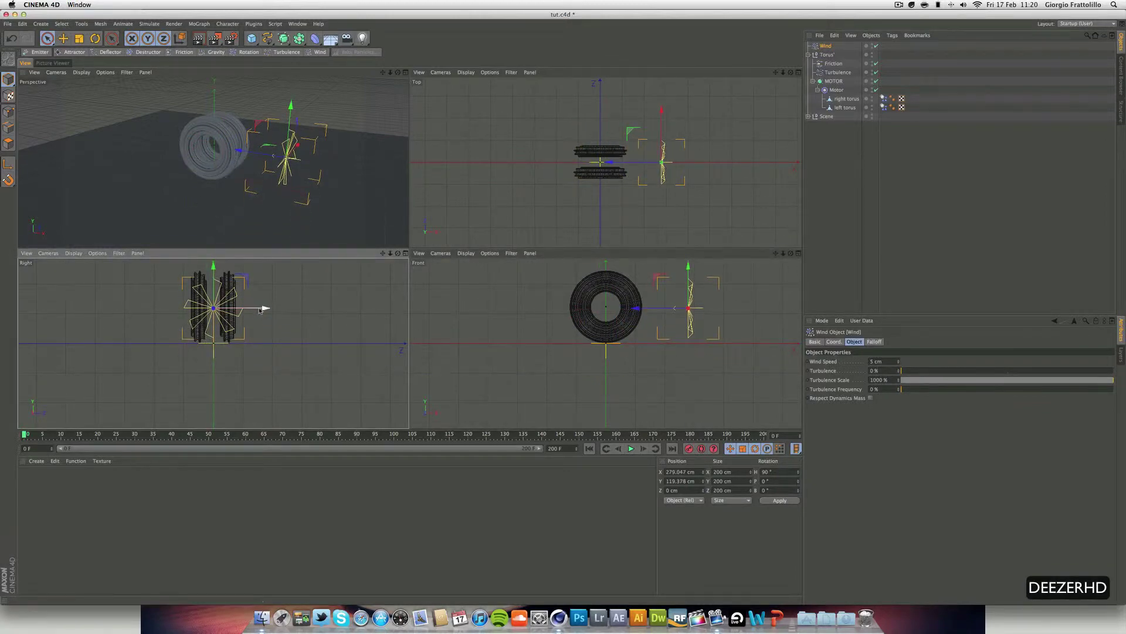
{"action": "mouse_move", "coordinate": [260, 309]}
{"action": "left_mouse_down"}
{"action": "mouse_move", "coordinate": [228, 308]}
{"action": "mouse_move", "coordinate": [243, 306]}
{"action": "left_mouse_up"}
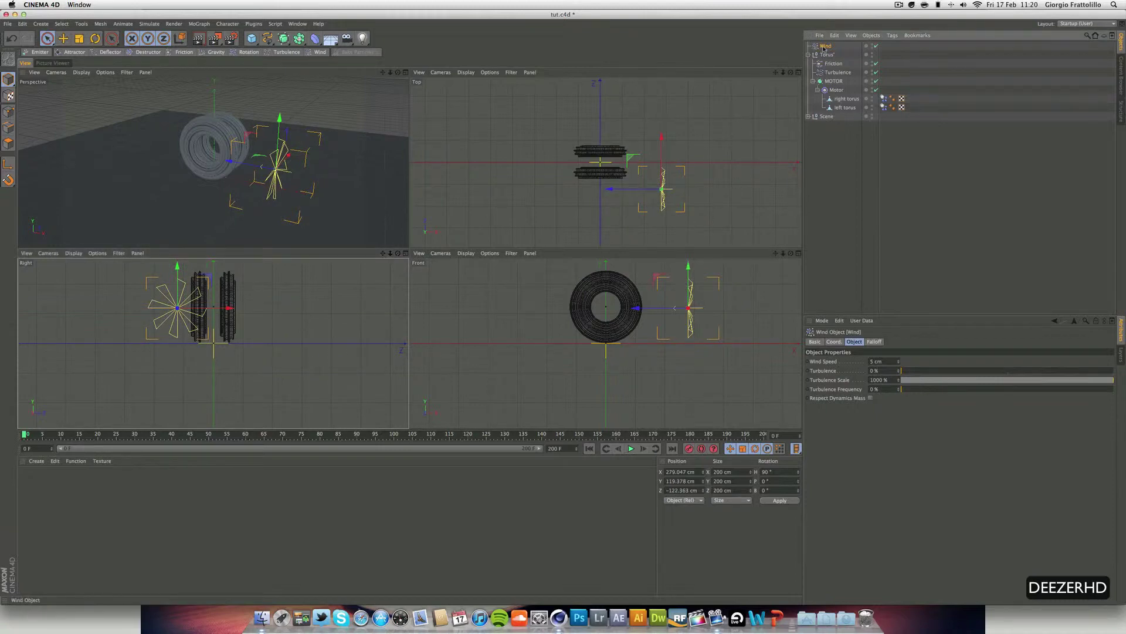
Step: Duplicate Wind as Wind.1, turn its heading to -90°, and move it to X -286.821 cm across the tori
{"action": "key", "text": "super+c"}
{"action": "key", "text": "super+v"}
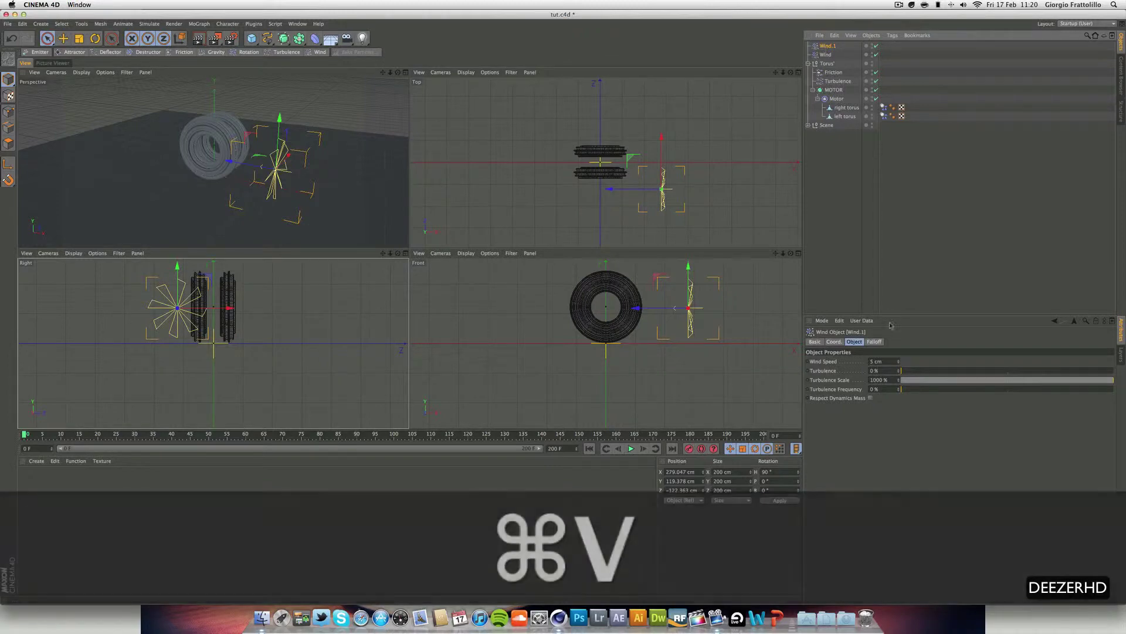
{"action": "left_click", "coordinate": [832, 342]}
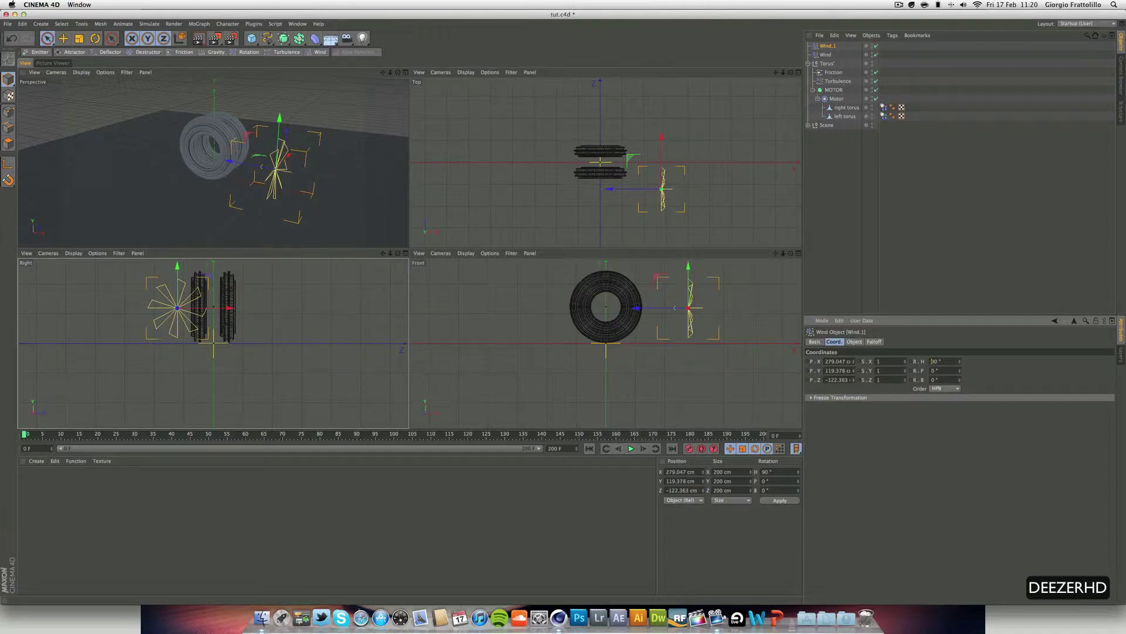
{"action": "type", "text": "-"}
{"action": "key", "text": "Return"}
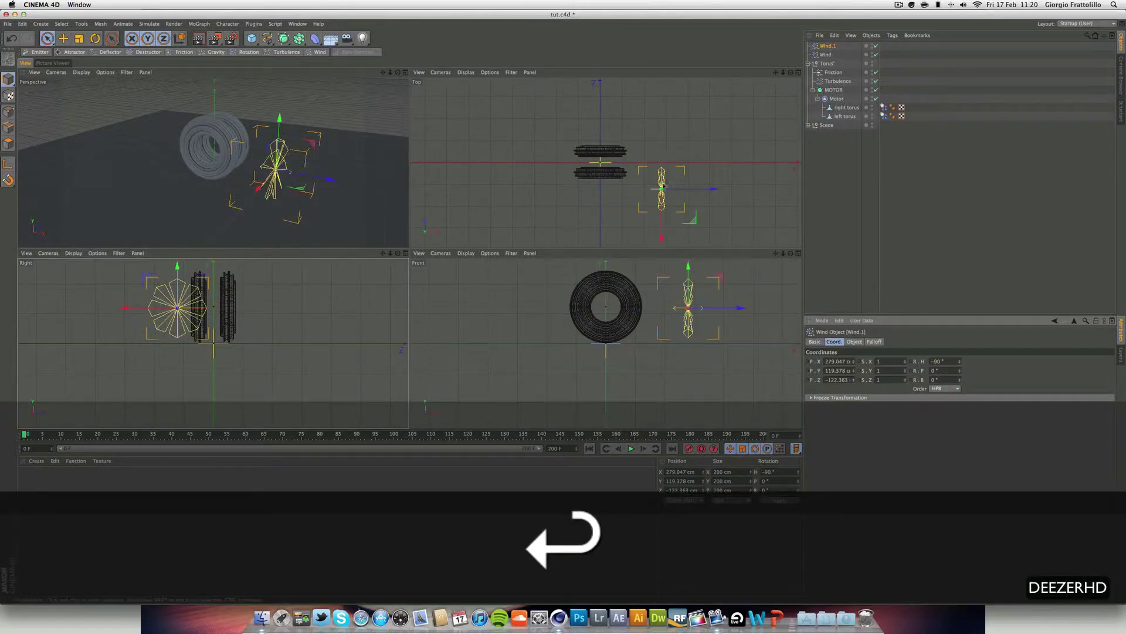
{"action": "left_click_drag", "start_coordinate": [680, 189], "coordinate": [557, 194]}
{"action": "left_click_drag", "start_coordinate": [536, 238], "coordinate": [533, 182]}
Step: Nudge Wind.1 further along Z, then preview the animation in the enlarged Perspective view
{"action": "left_click", "coordinate": [533, 182]}
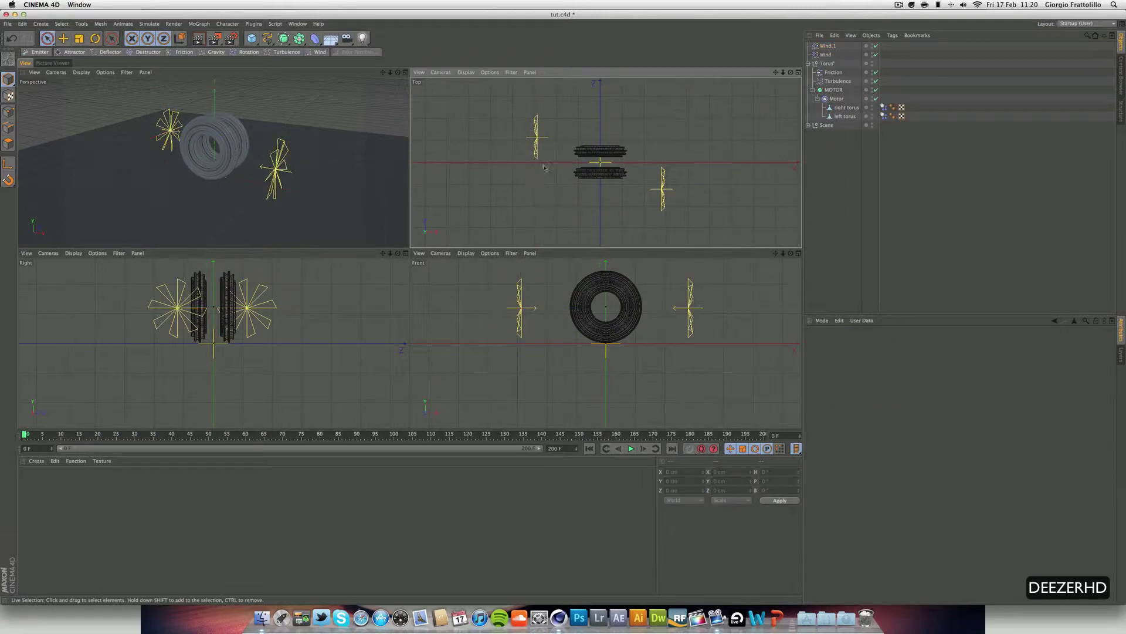
{"action": "left_click", "coordinate": [539, 153]}
{"action": "left_click_drag", "start_coordinate": [539, 177], "coordinate": [539, 175]}
{"action": "left_click", "coordinate": [404, 73]}
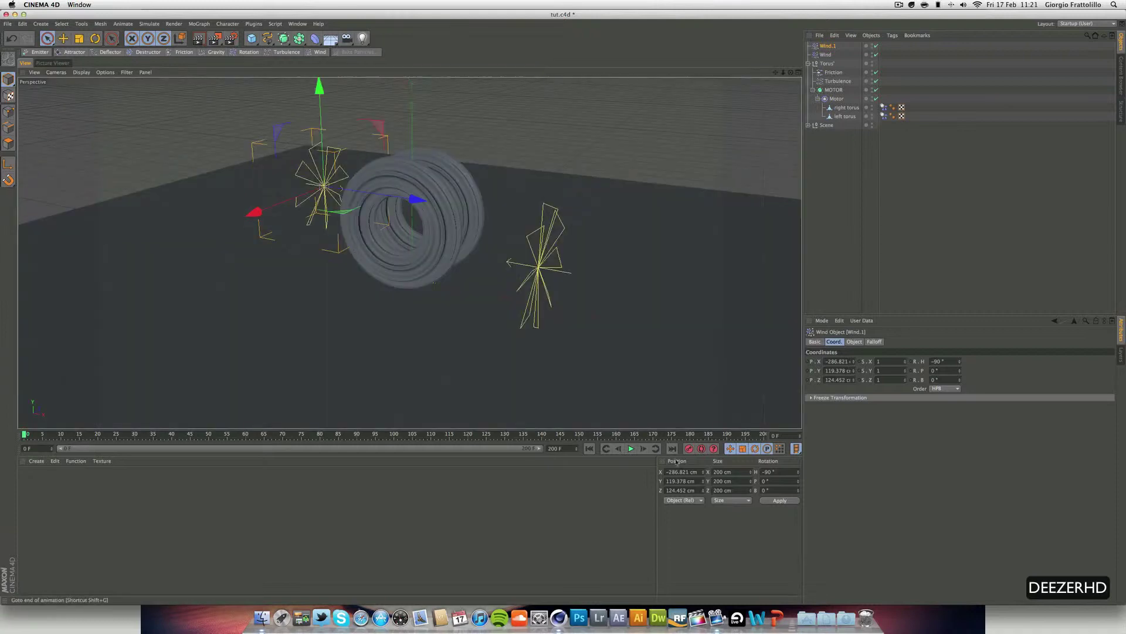
{"action": "left_click", "coordinate": [630, 449]}
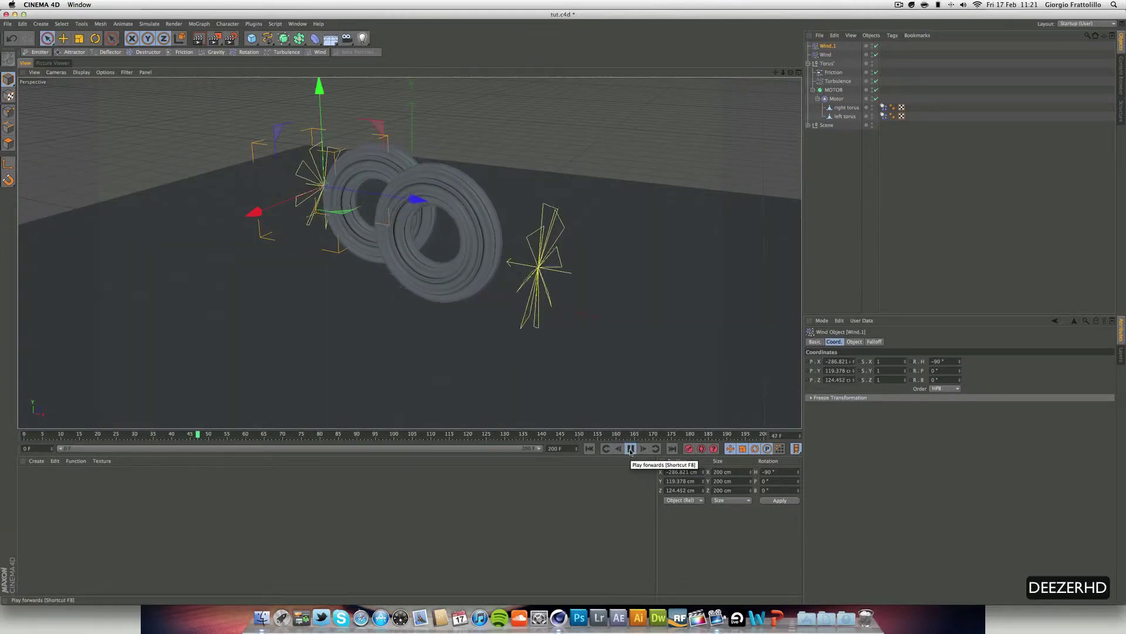
{"action": "left_click", "coordinate": [630, 449]}
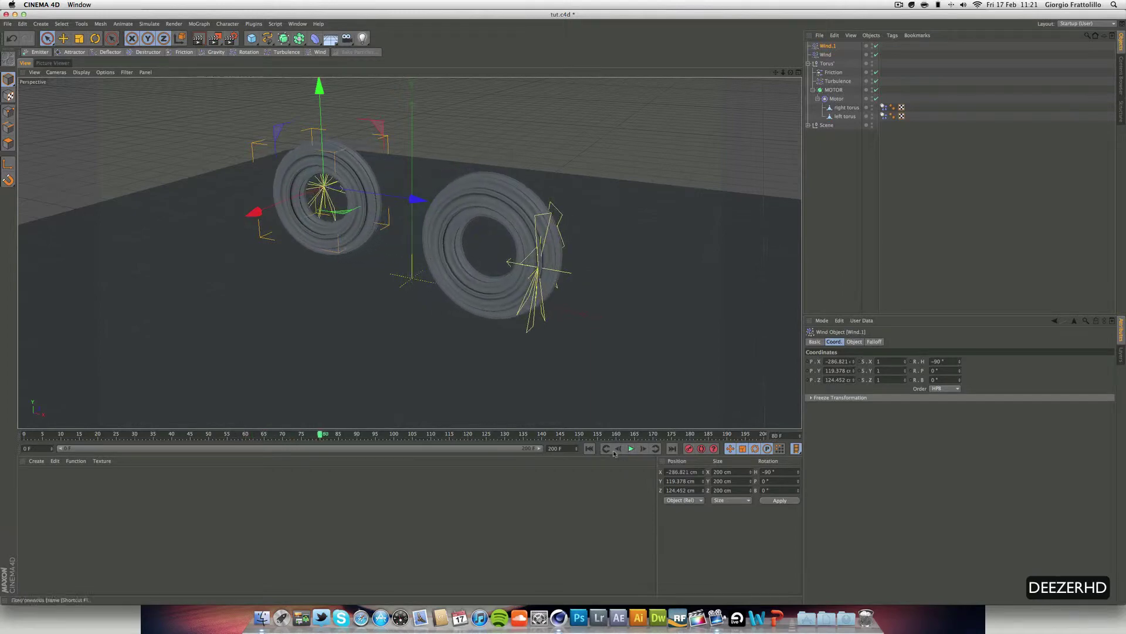
{"action": "key", "text": "shift+f"}
Step: Move Wind.1 down and Wind up to Z 132.478 cm beside each torus, then replay
{"action": "left_click", "coordinate": [799, 73]}
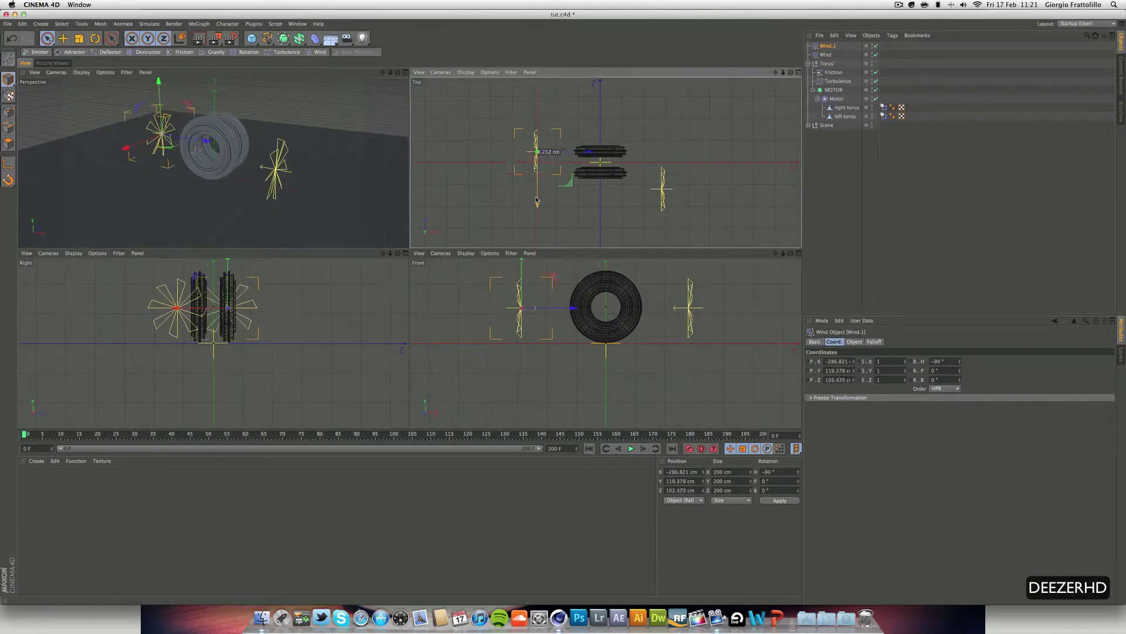
{"action": "left_click_drag", "start_coordinate": [535, 203], "coordinate": [535, 235]}
{"action": "left_click", "coordinate": [663, 200]}
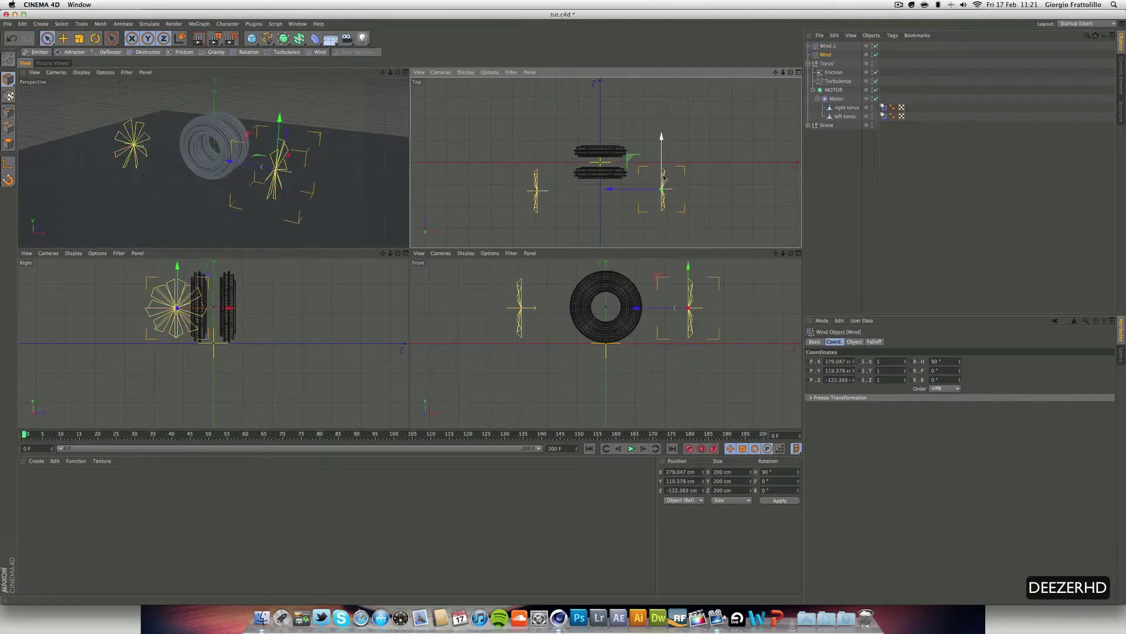
{"action": "left_click_drag", "start_coordinate": [663, 177], "coordinate": [660, 120]}
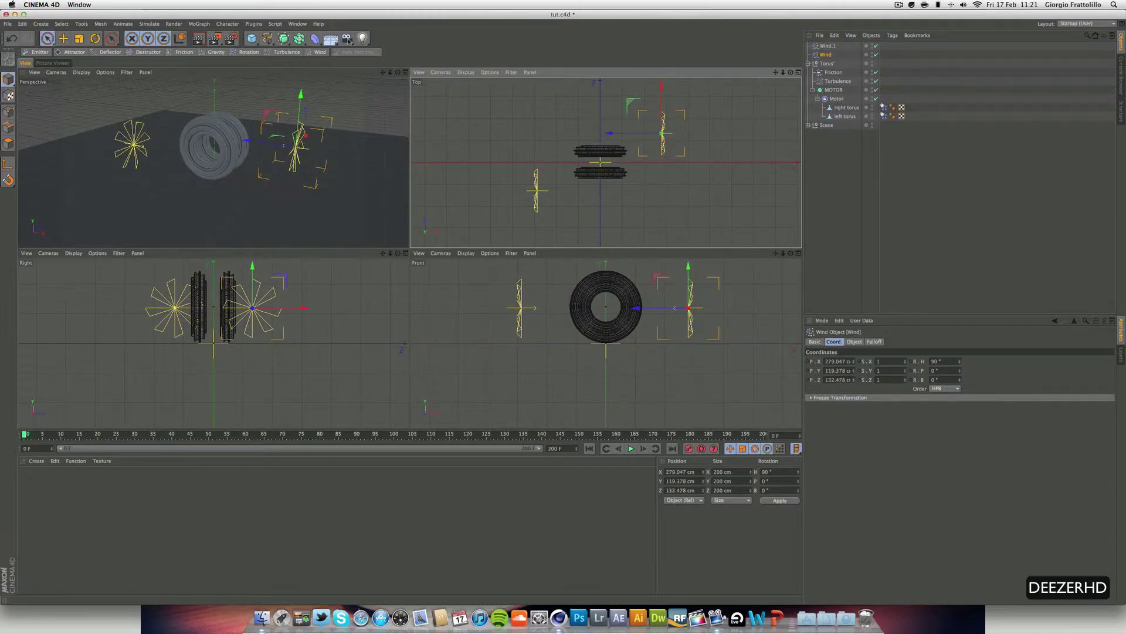
{"action": "left_click", "coordinate": [406, 73]}
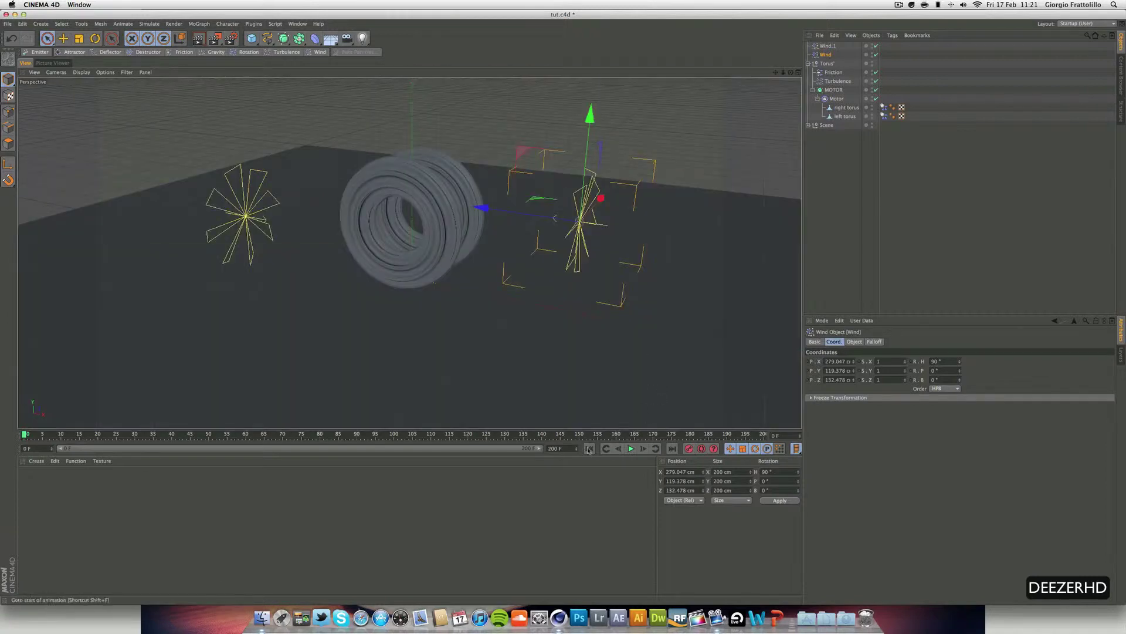
{"action": "left_click", "coordinate": [630, 448]}
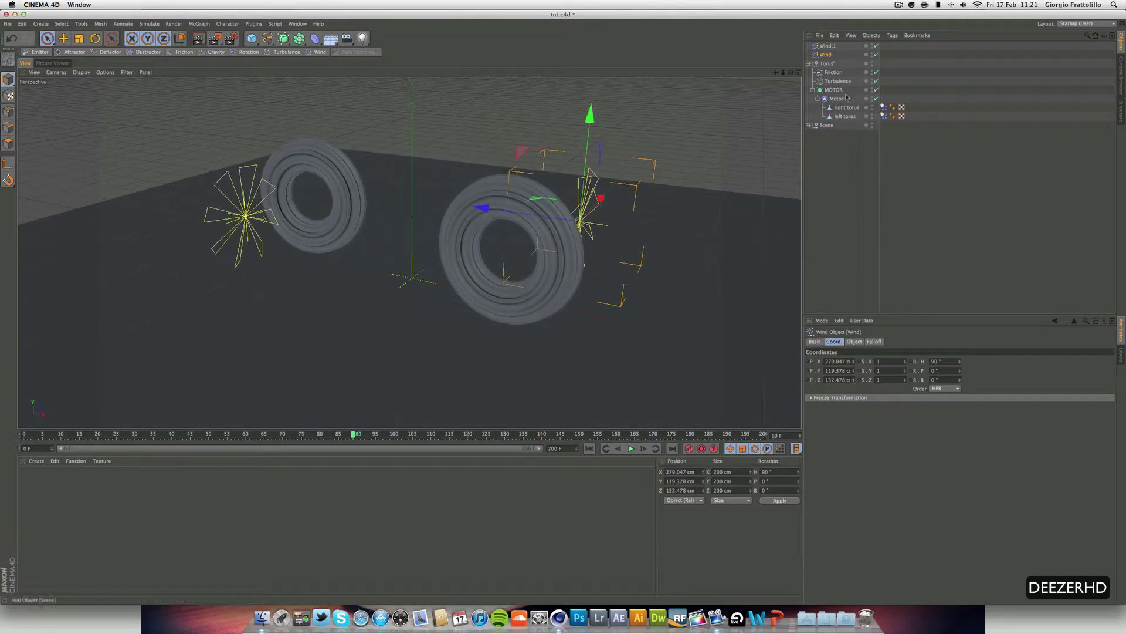
Step: Delete the Friction object and replay the animation from the start
{"action": "left_click", "coordinate": [833, 72]}
{"action": "key", "text": "Delete"}
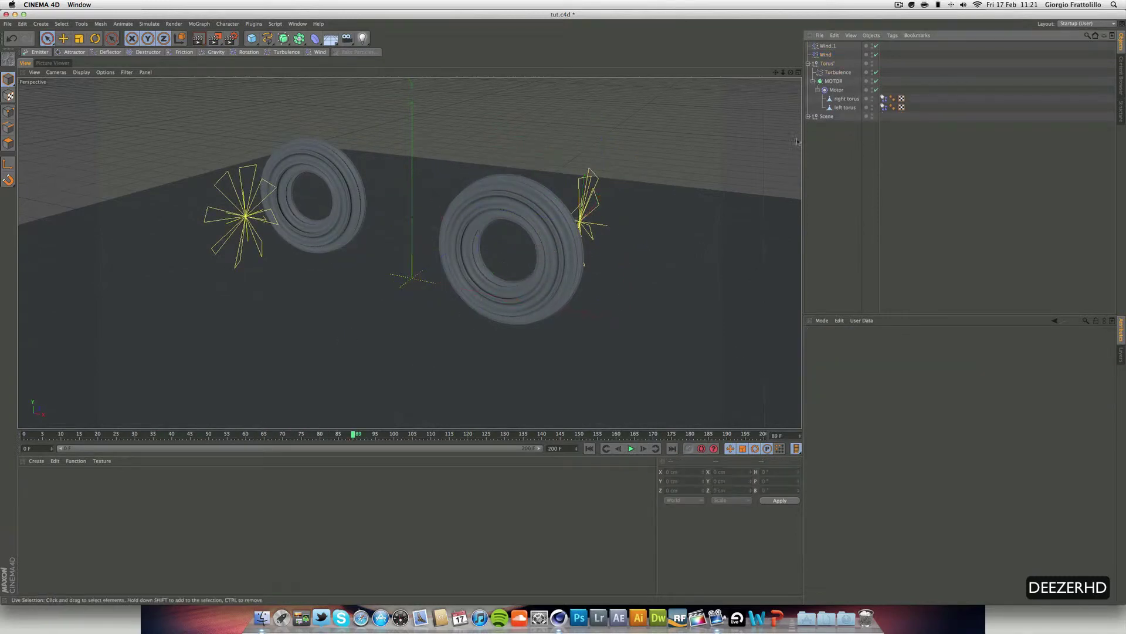
{"action": "left_click", "coordinate": [590, 448]}
{"action": "left_click", "coordinate": [632, 448]}
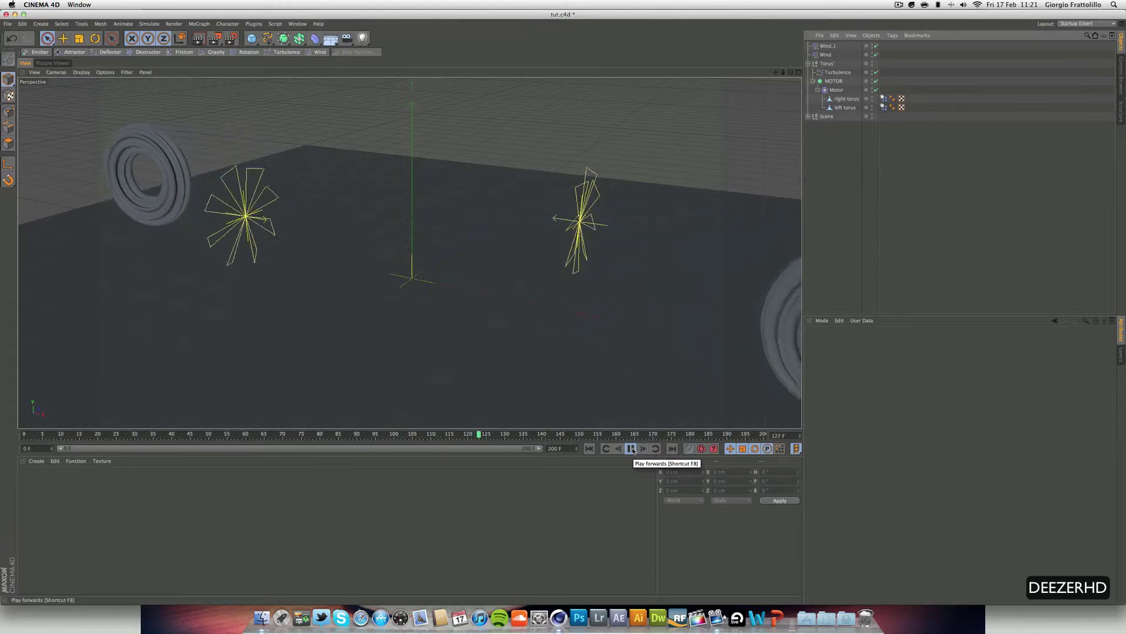
{"action": "left_click", "coordinate": [629, 449]}
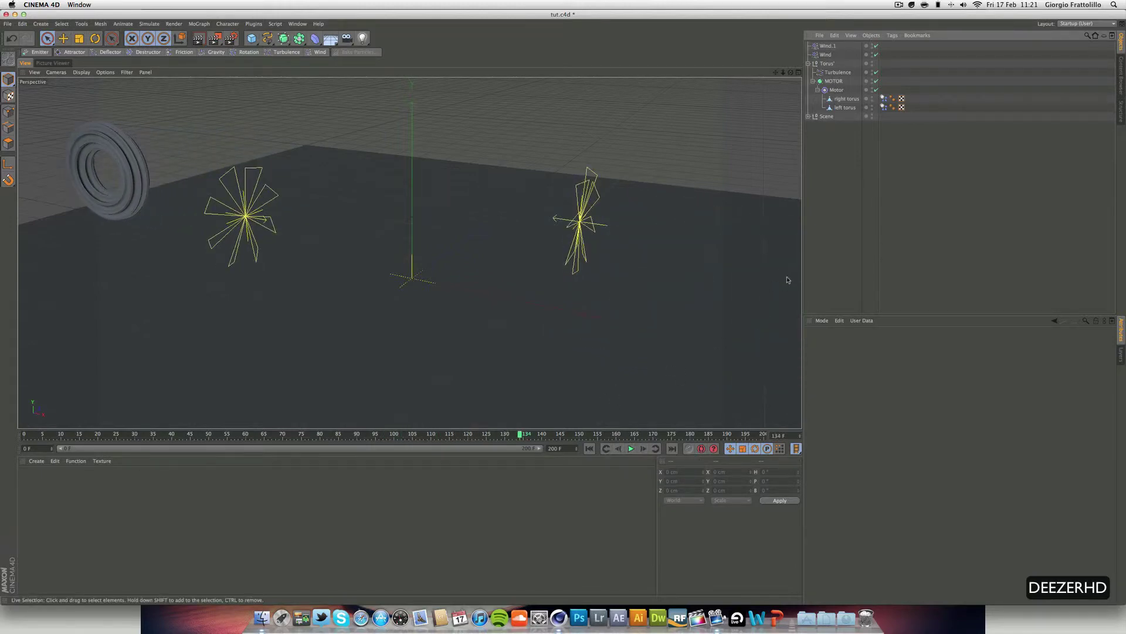
Step: Move Wind and Wind.1 into the Torus' group, collapse the groups, and rewind to frame 0
{"action": "left_click", "coordinate": [809, 64]}
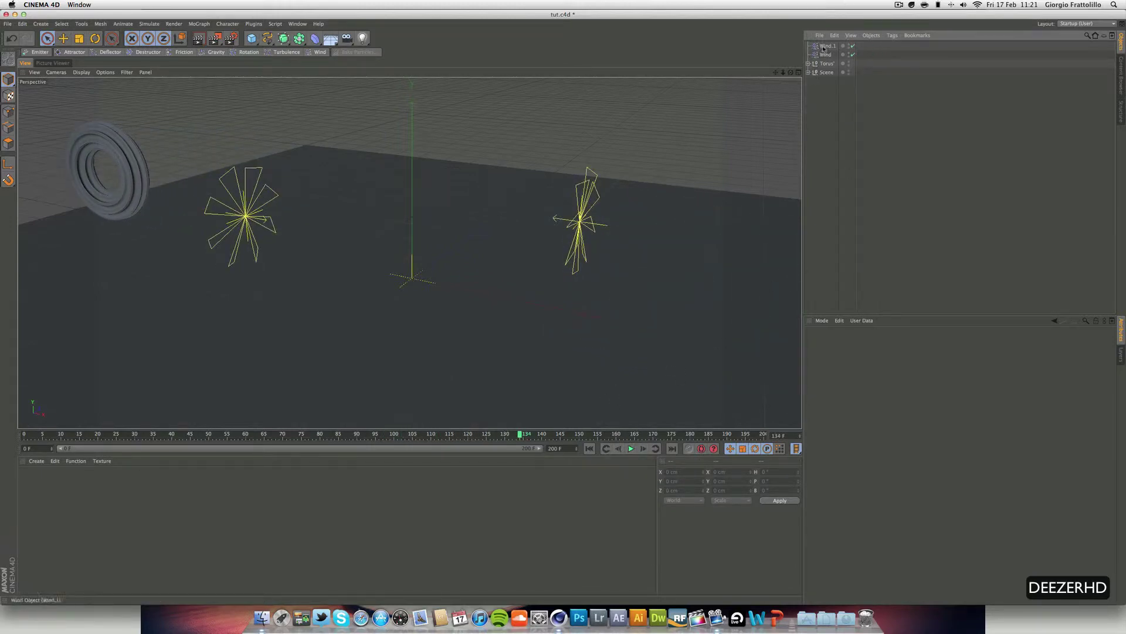
{"action": "left_click", "coordinate": [823, 47]}
{"action": "left_click", "coordinate": [826, 54], "text": "shift"}
{"action": "left_click_drag", "start_coordinate": [826, 63], "coordinate": [827, 64]}
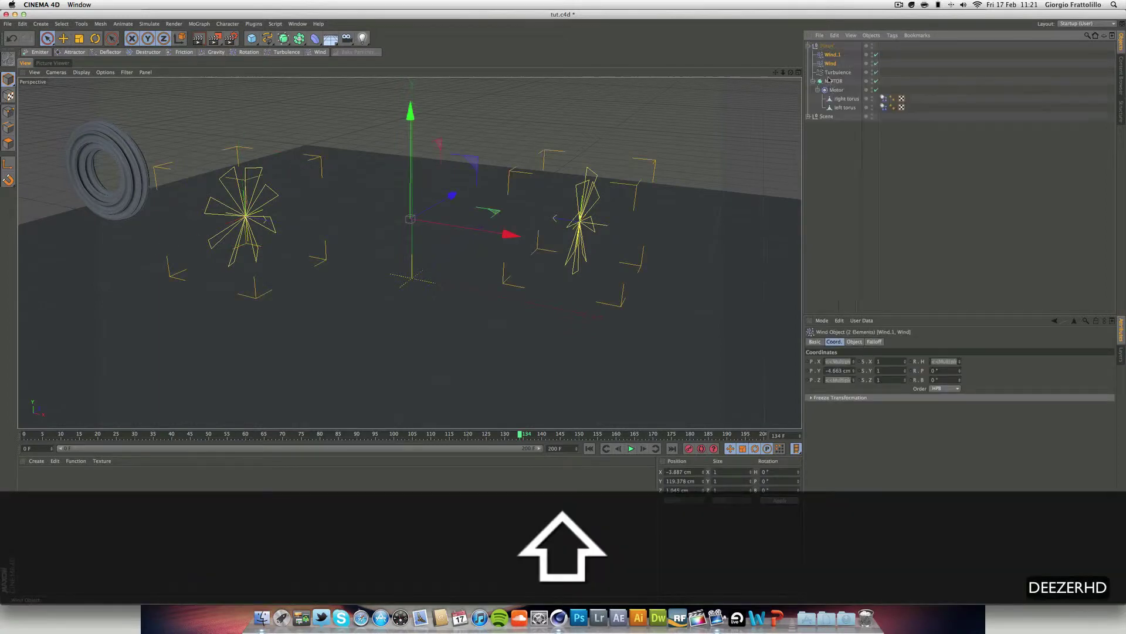
{"action": "left_click", "coordinate": [828, 133]}
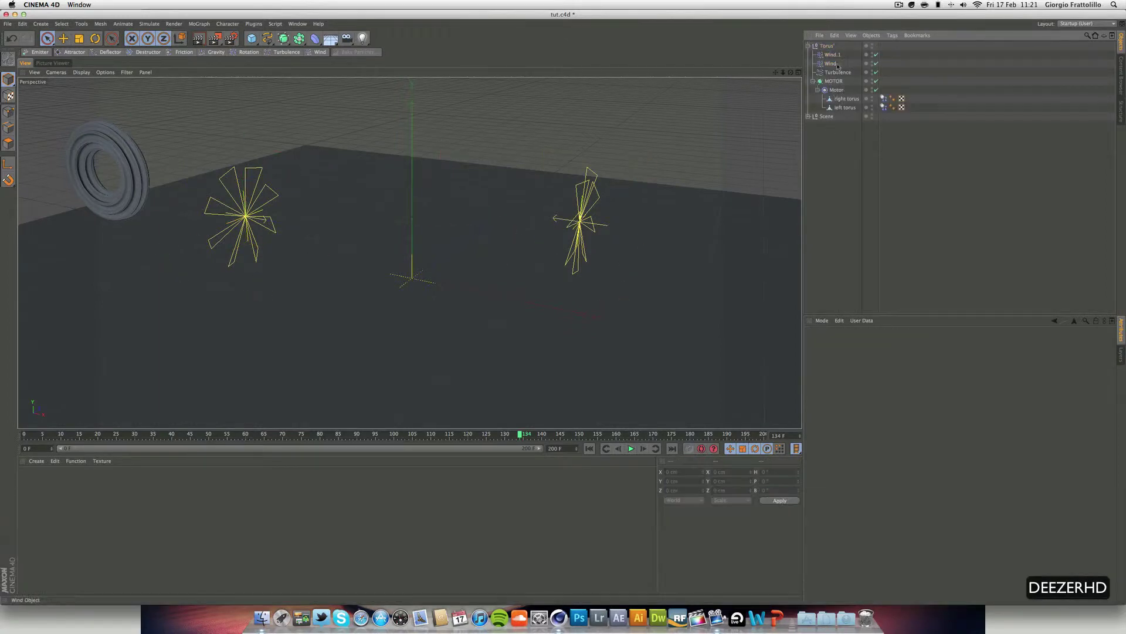
{"action": "left_click", "coordinate": [812, 82]}
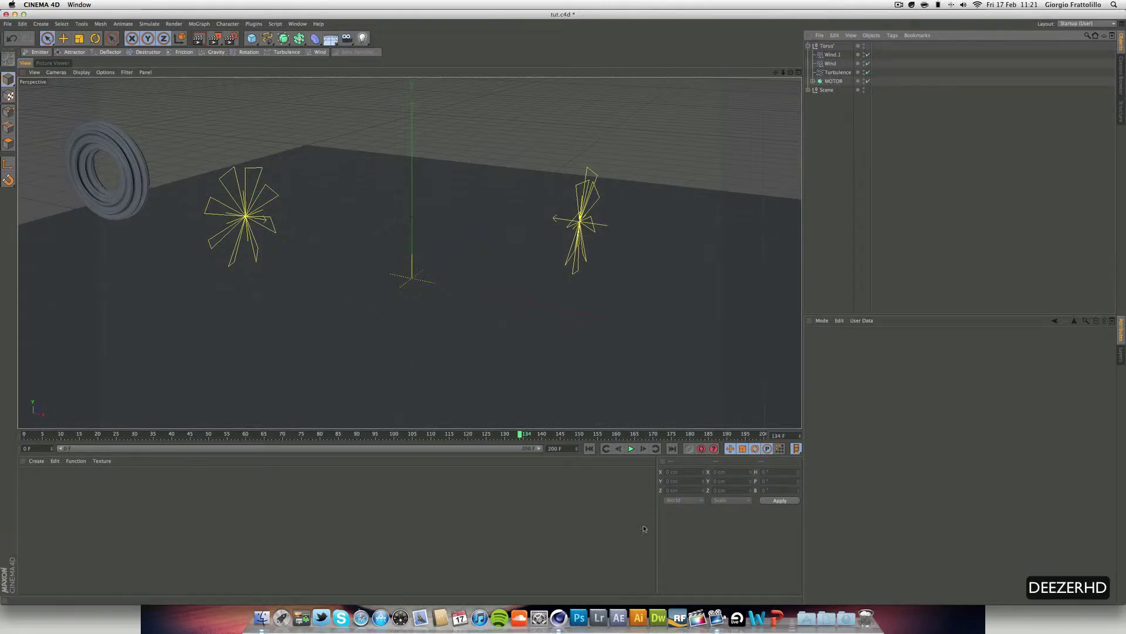
{"action": "left_click", "coordinate": [603, 449]}
{"action": "left_click", "coordinate": [642, 450]}
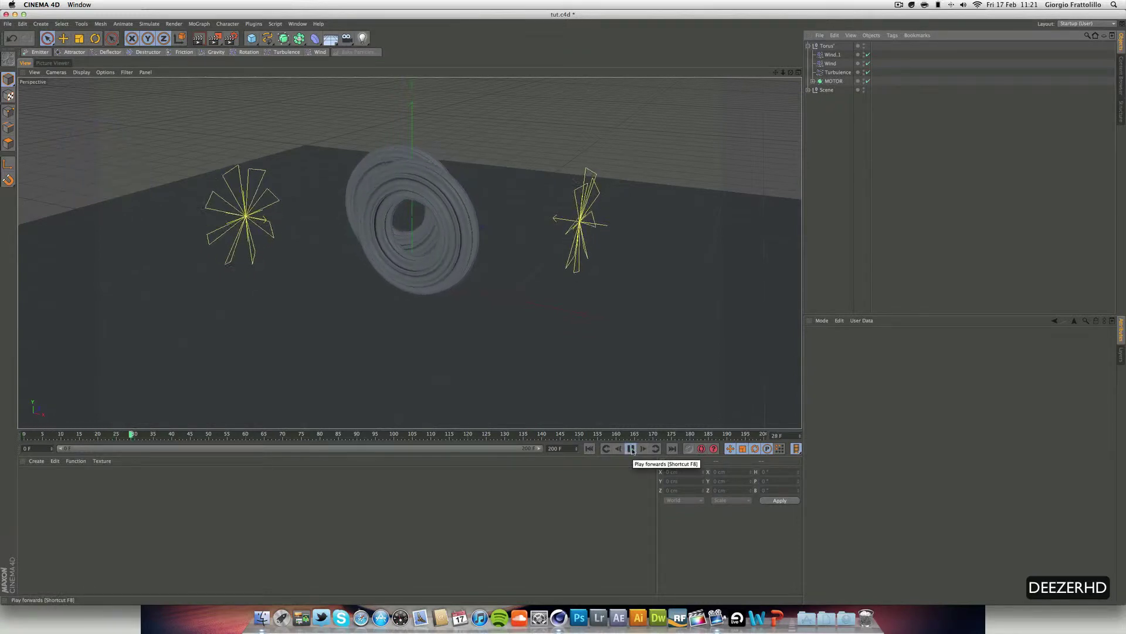
Step: Give both Wind and Wind.1 a Wind Speed of 10 cm and replay from frame 0
{"action": "key", "text": "F8"}
{"action": "left_click", "coordinate": [831, 63], "text": "shift"}
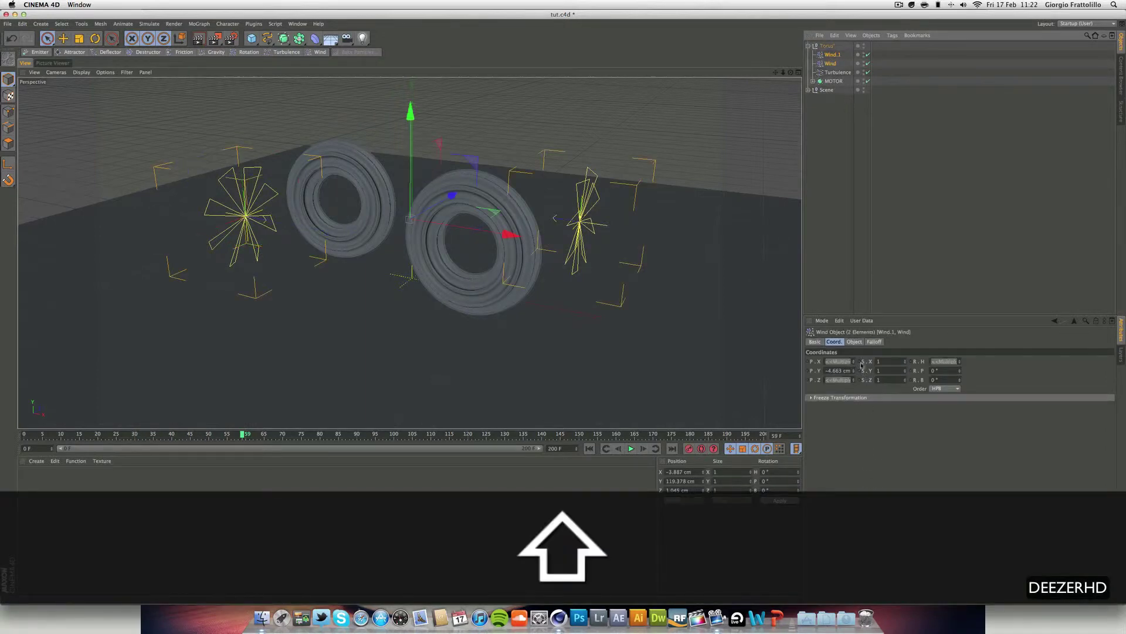
{"action": "left_click", "coordinate": [858, 343]}
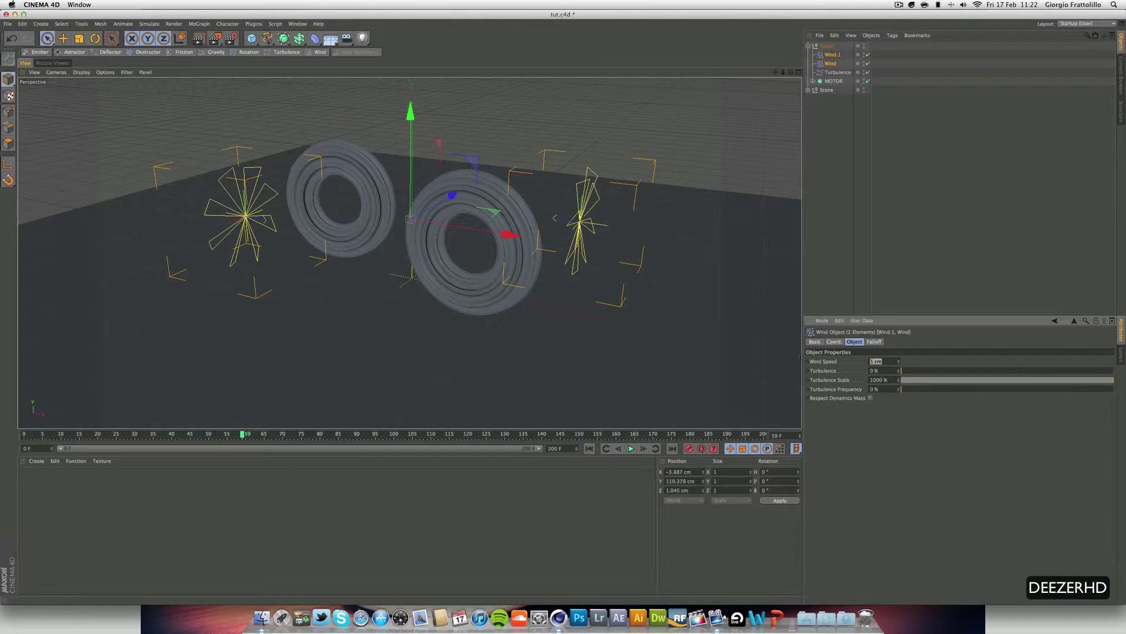
{"action": "type", "text": "10"}
{"action": "key", "text": "Return"}
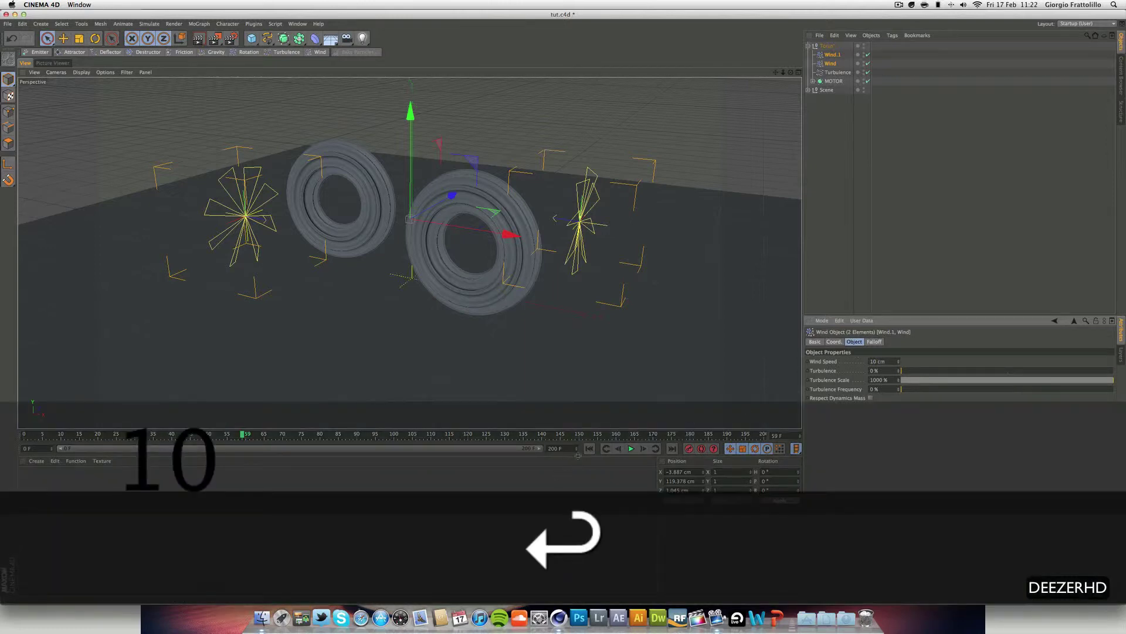
{"action": "left_click", "coordinate": [590, 449]}
{"action": "left_click", "coordinate": [632, 449]}
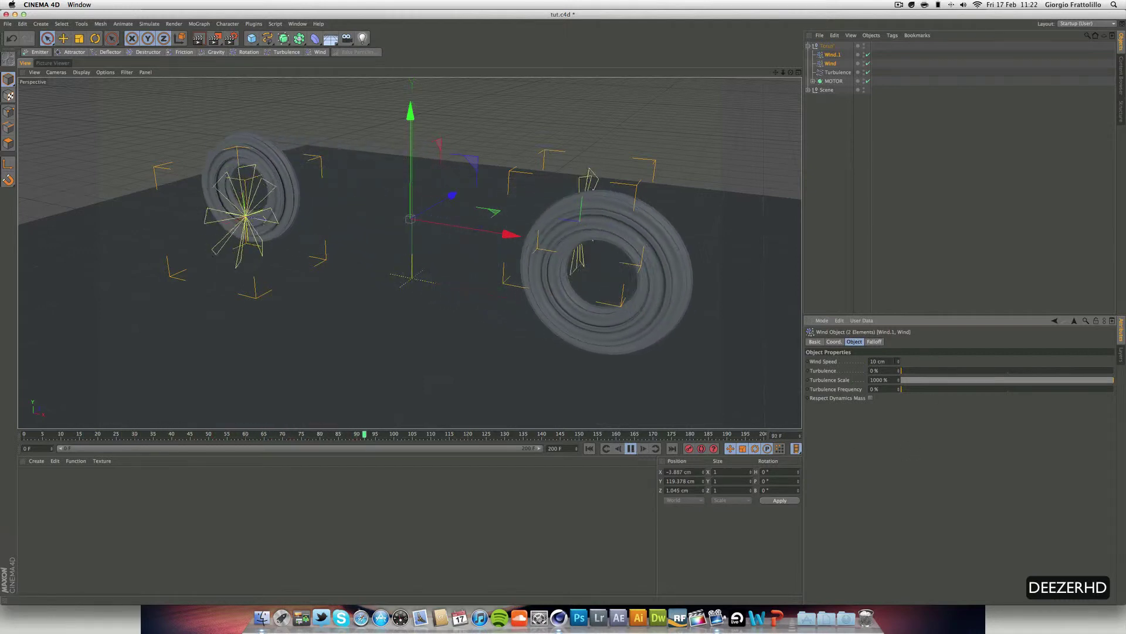
Step: Raise the winds' Wind Speed to 20 cm, then stop the simulation near frame 85
{"action": "left_click", "coordinate": [878, 362]}
{"action": "type", "text": "20"}
{"action": "key", "text": "Return"}
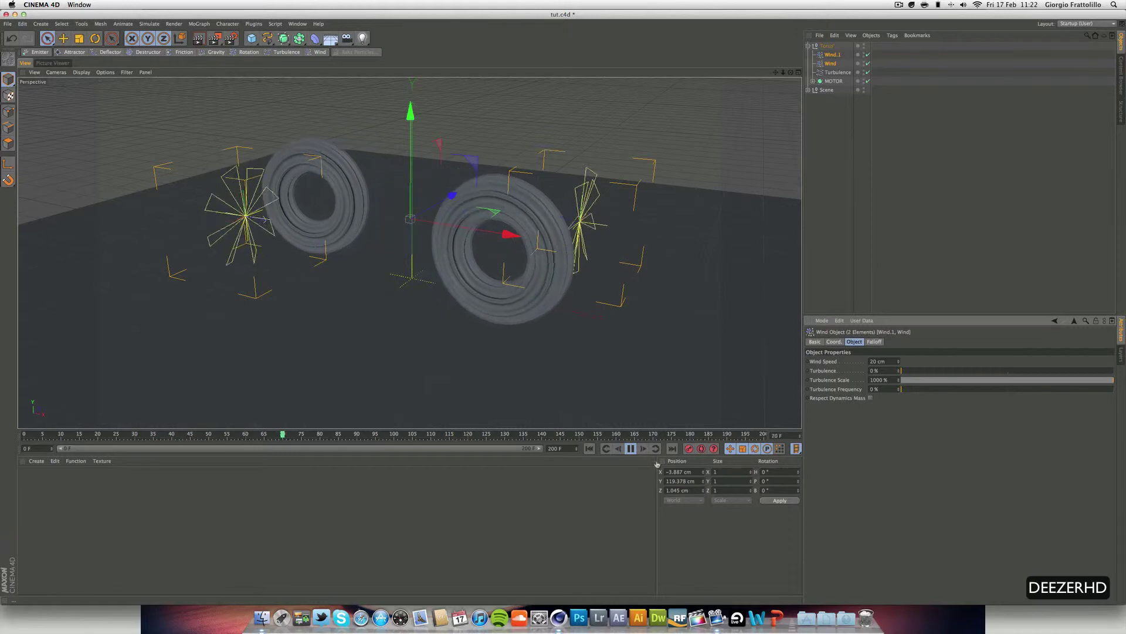
{"action": "key", "text": "F8"}
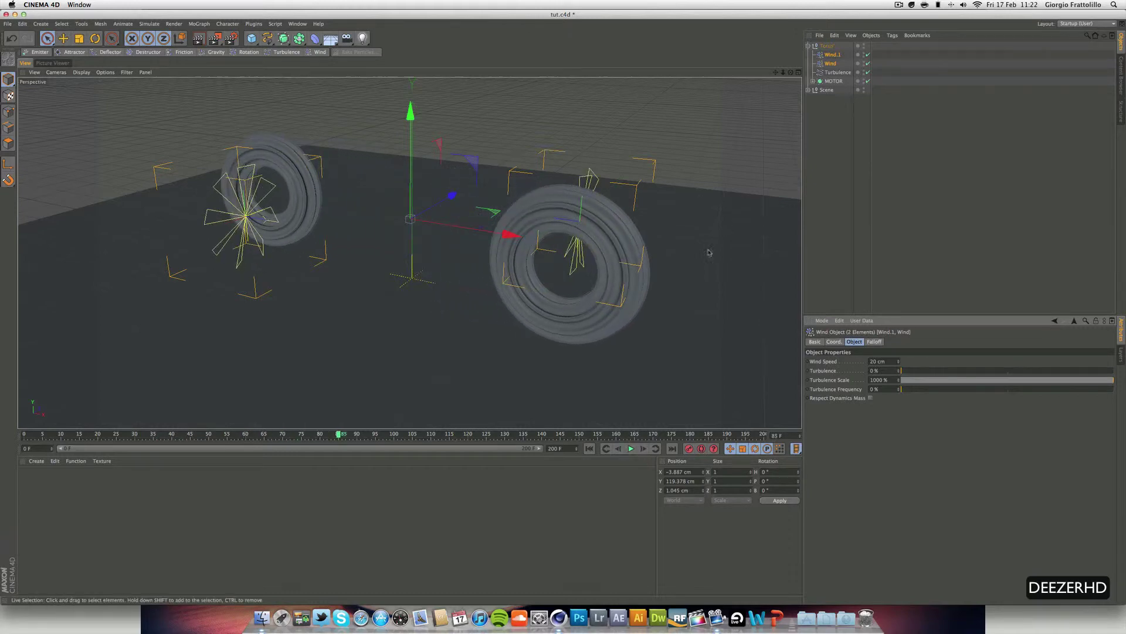
Step: Set the Motor's Draw Size to 15 cm and test the simulation
{"action": "left_click", "coordinate": [813, 81]}
{"action": "left_click", "coordinate": [837, 91]}
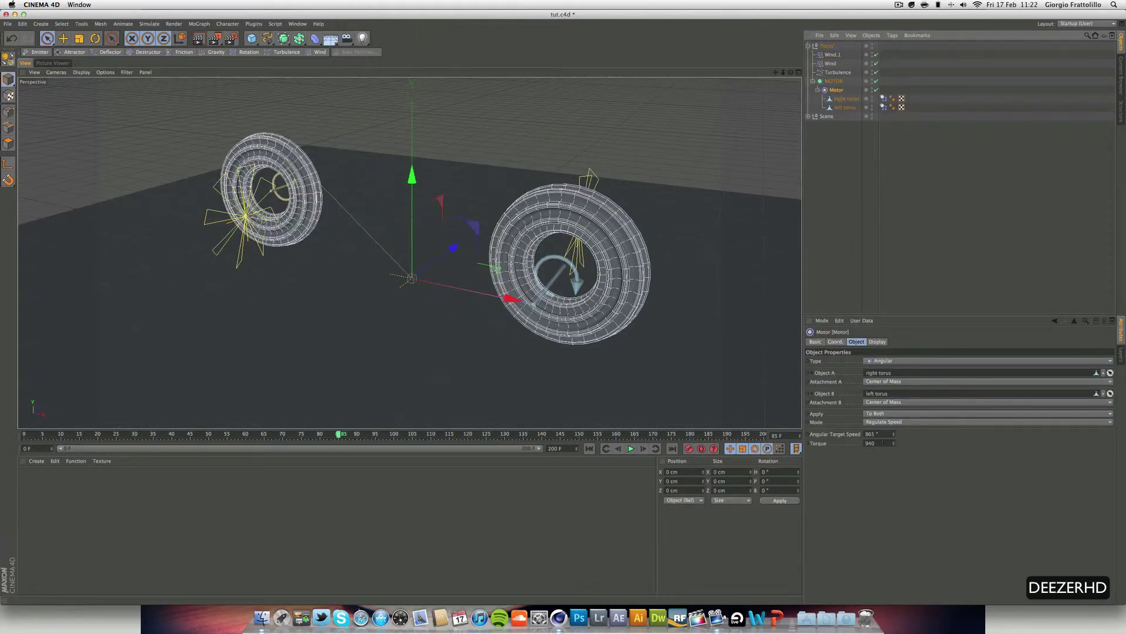
{"action": "left_click", "coordinate": [877, 342]}
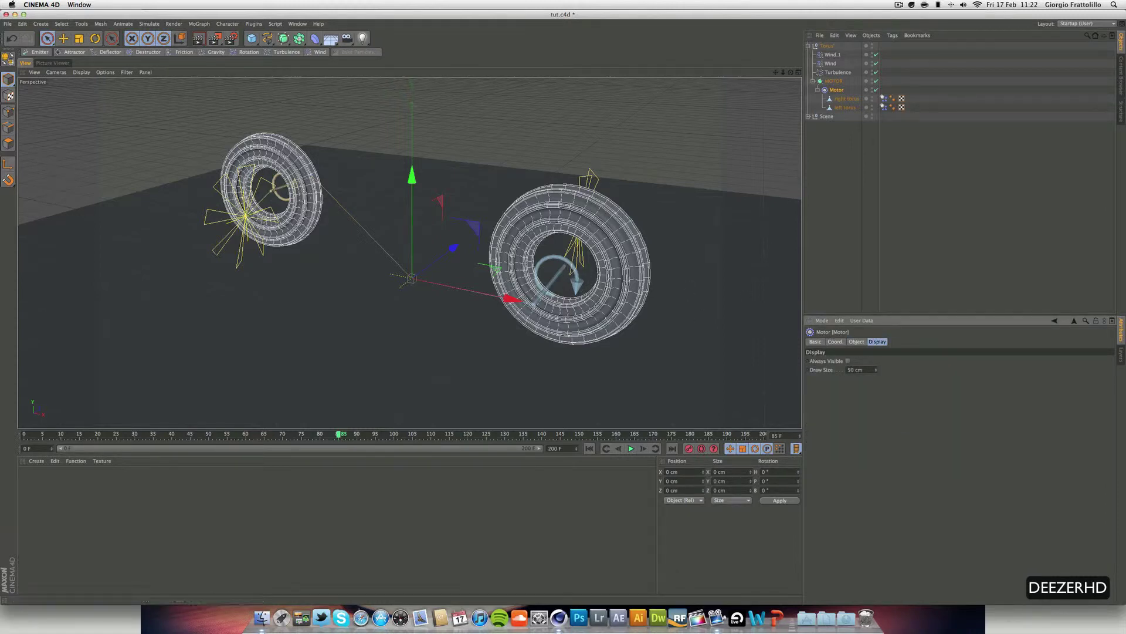
{"action": "type", "text": "15"}
{"action": "key", "text": "Return"}
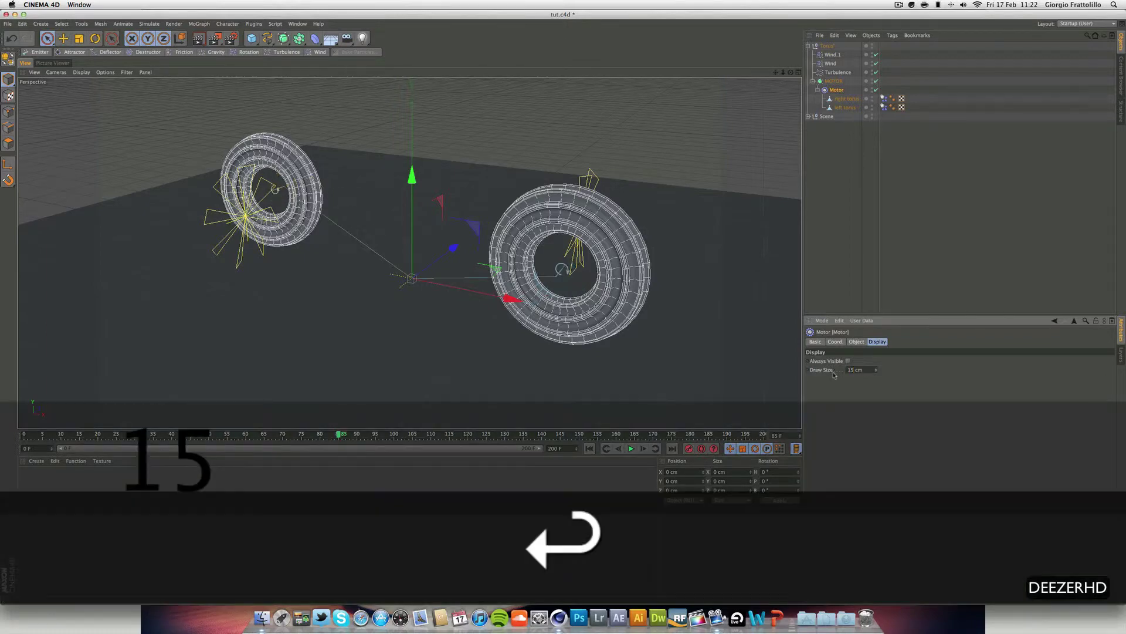
{"action": "left_click", "coordinate": [589, 448]}
{"action": "left_click", "coordinate": [630, 448]}
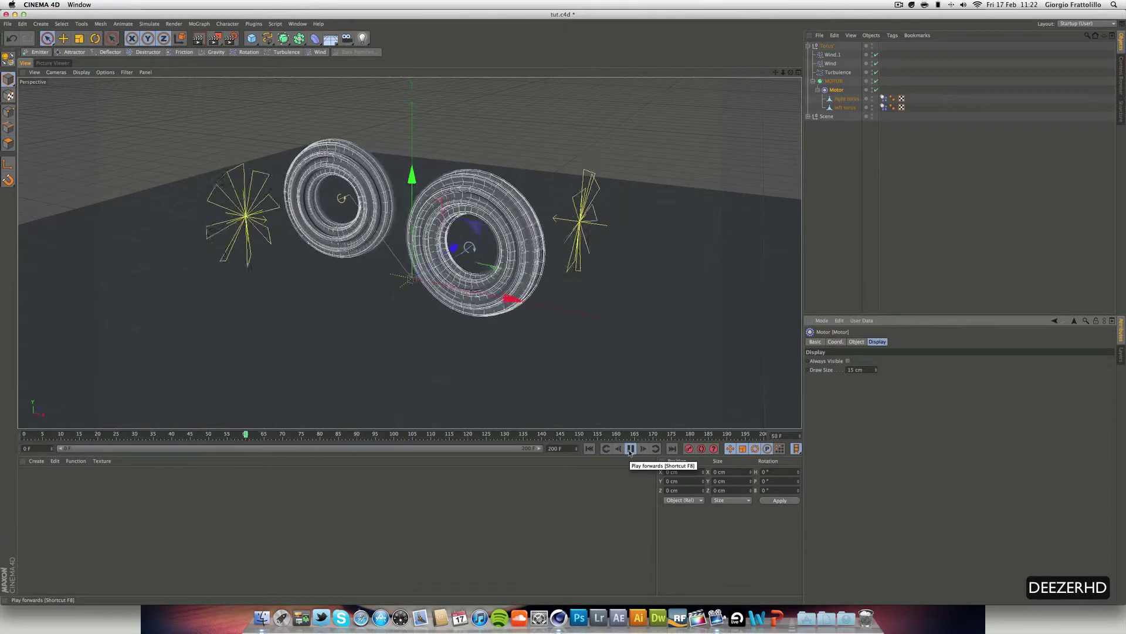
{"action": "left_click", "coordinate": [630, 450]}
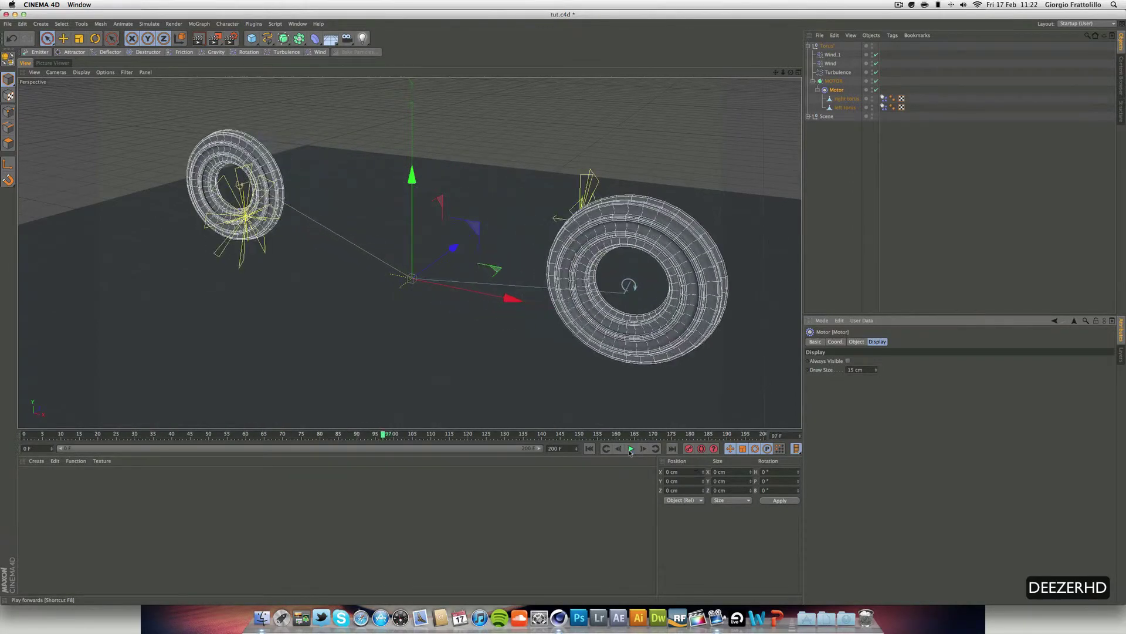
Step: Set the Motor's Torque to 10 and replay the simulation from the start
{"action": "left_click", "coordinate": [832, 55]}
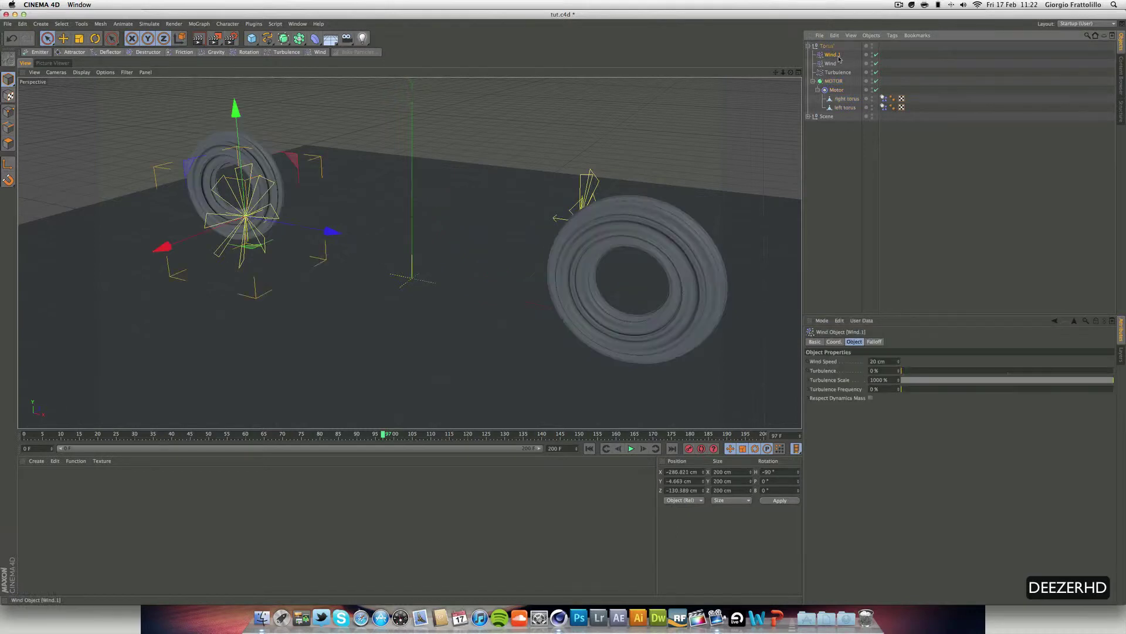
{"action": "left_click", "coordinate": [837, 91]}
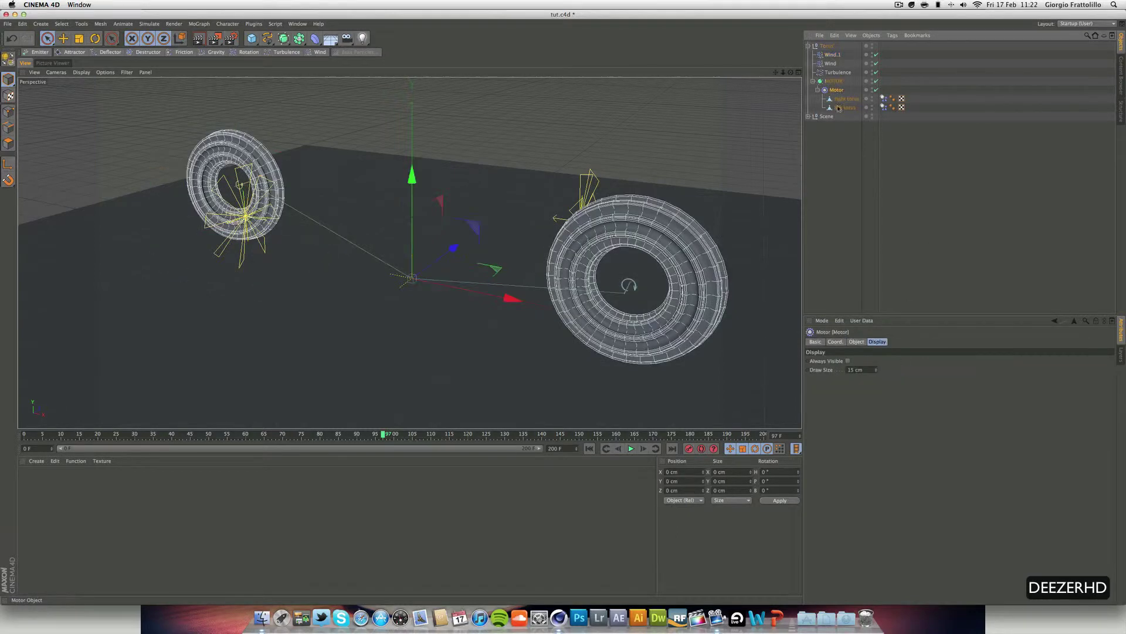
{"action": "left_click", "coordinate": [857, 342]}
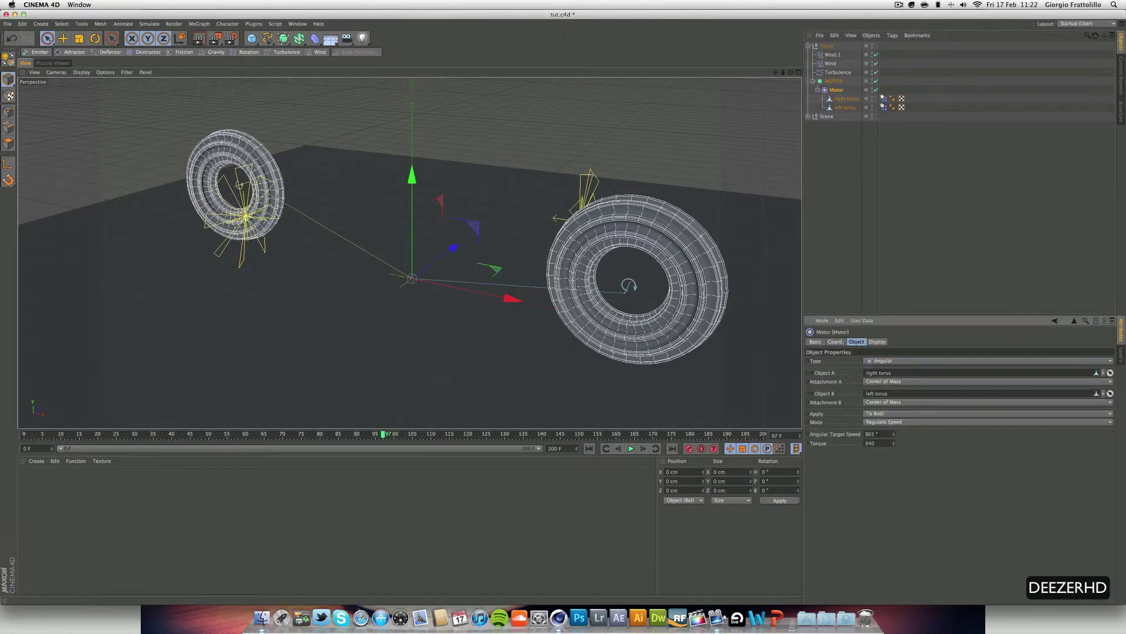
{"action": "type", "text": "10"}
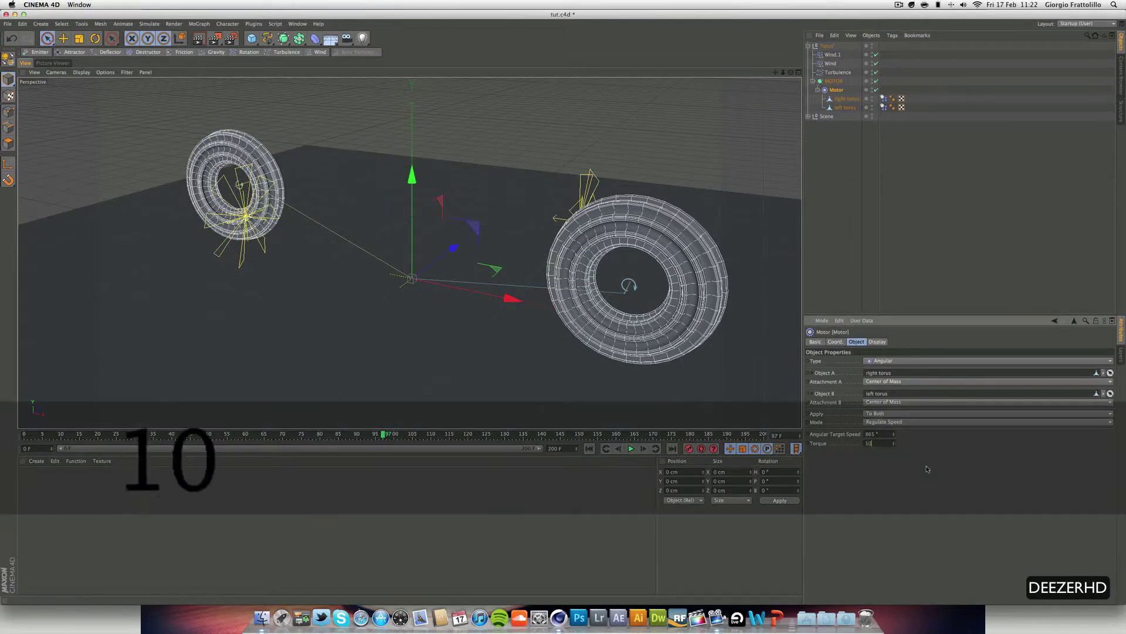
{"action": "key", "text": "Return"}
{"action": "left_click", "coordinate": [589, 448]}
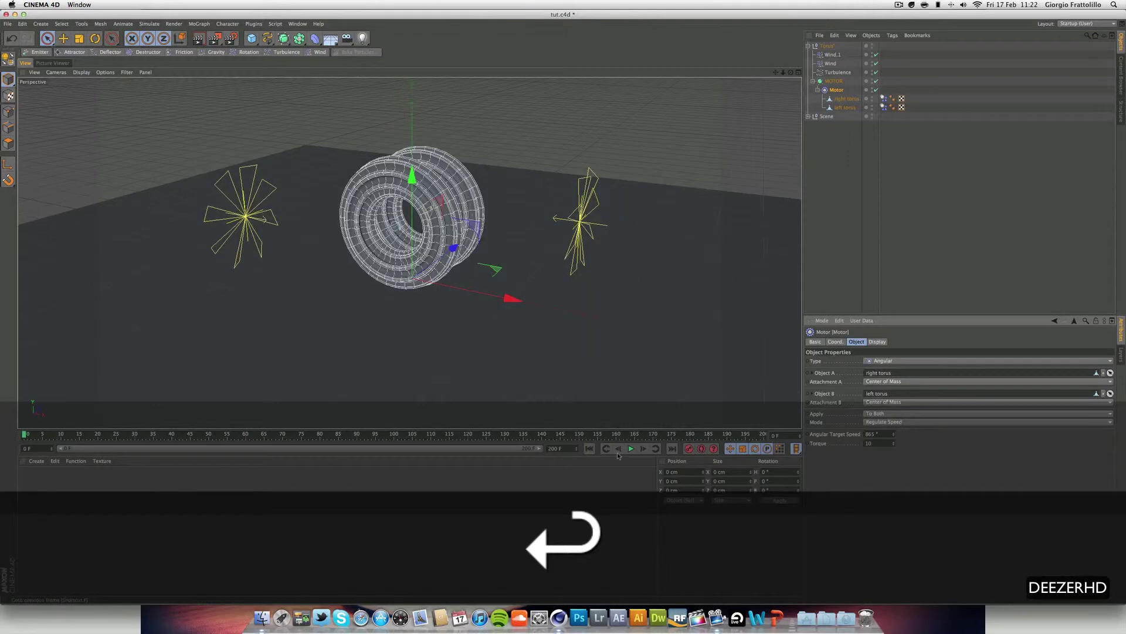
{"action": "left_click", "coordinate": [631, 449]}
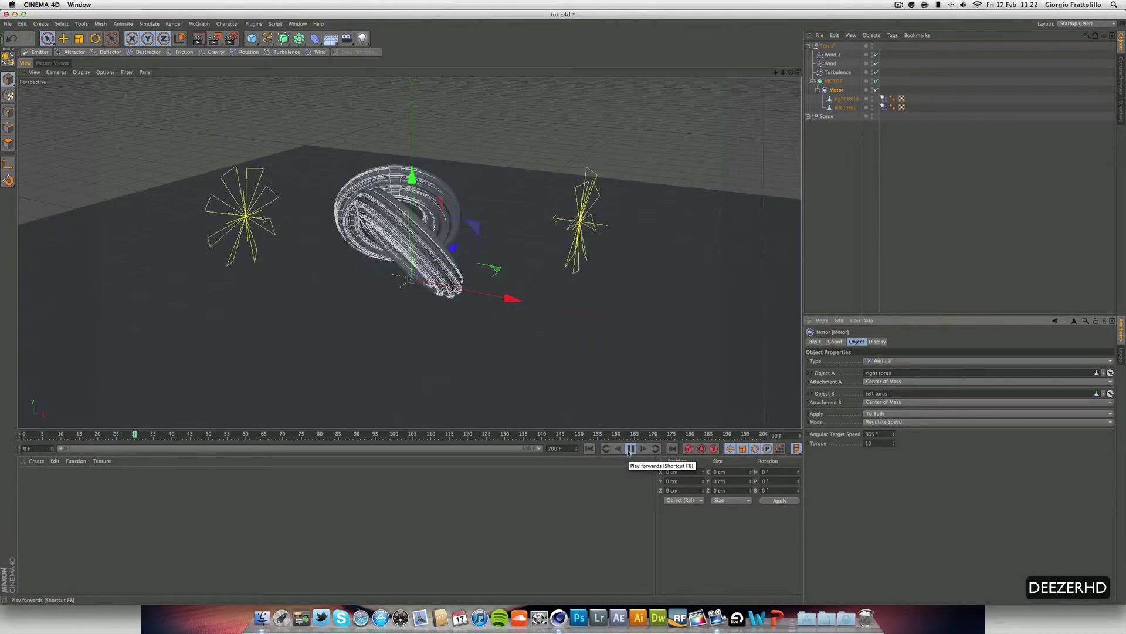
{"action": "left_click", "coordinate": [631, 448]}
{"action": "left_click", "coordinate": [590, 449]}
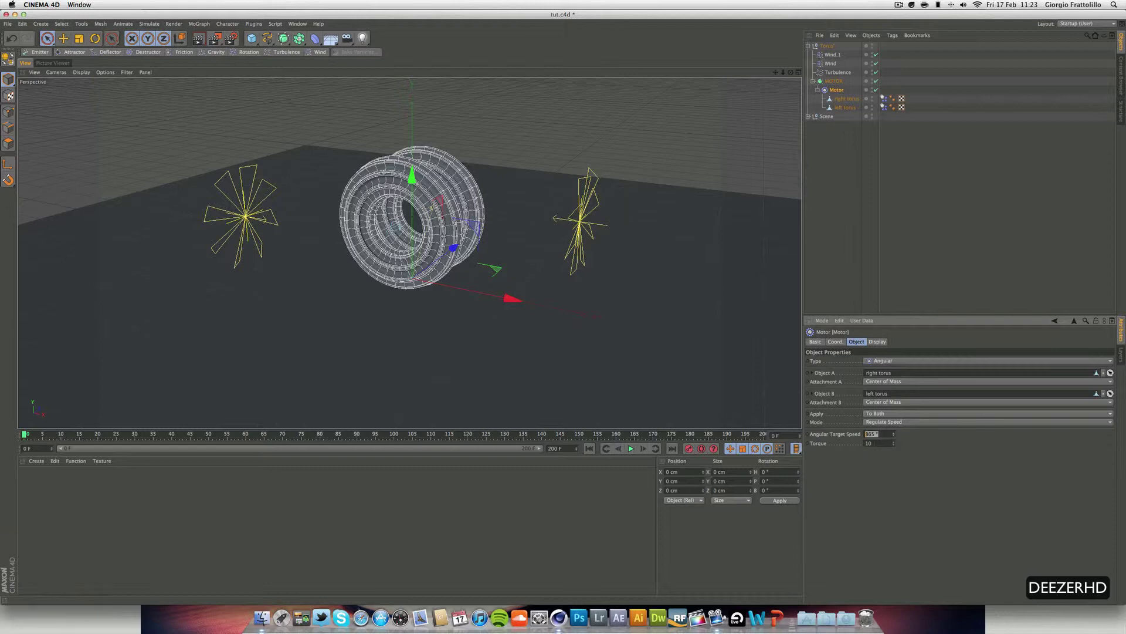
Step: Raise the Motor's Torque to 1000, play to frame 185, and rewind
{"action": "type", "text": "10"}
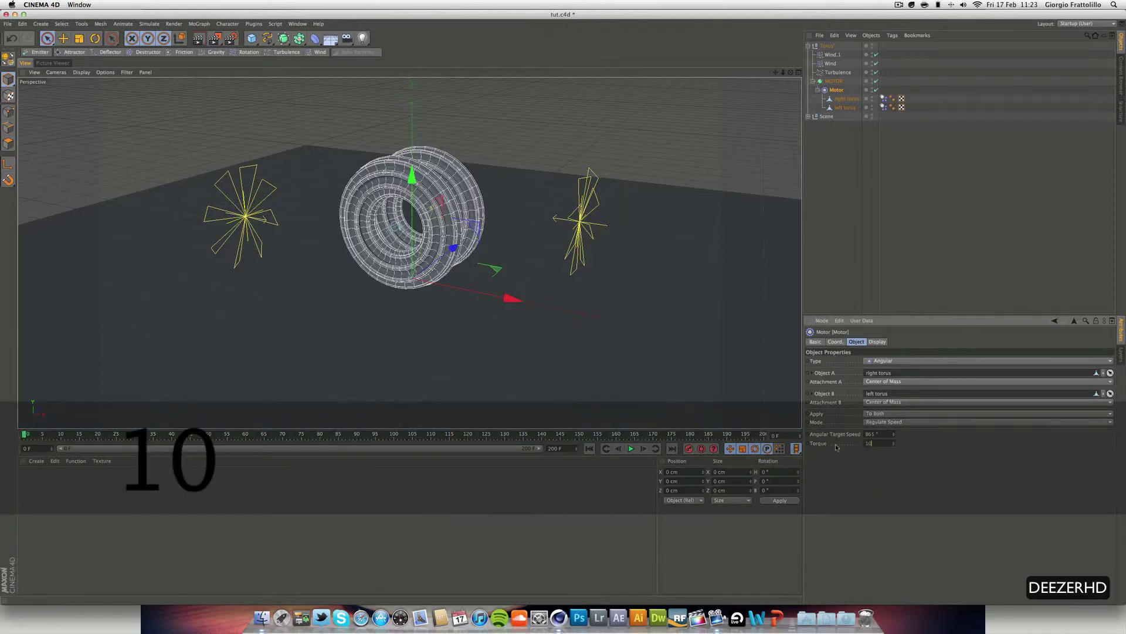
{"action": "type", "text": "00"}
{"action": "key", "text": "Return"}
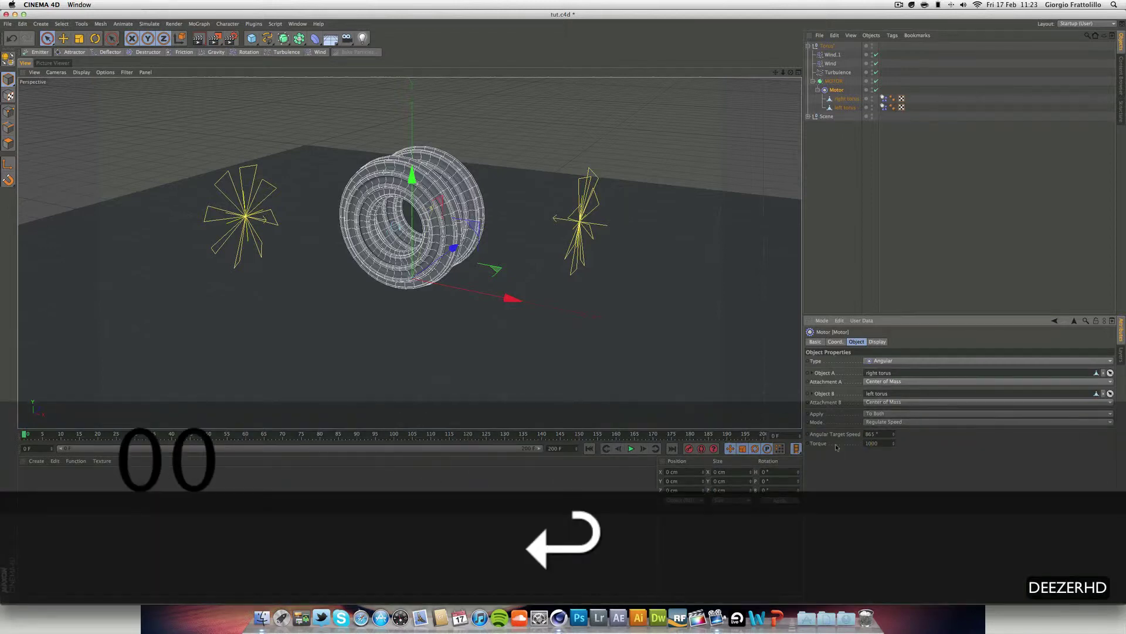
{"action": "left_click", "coordinate": [631, 449]}
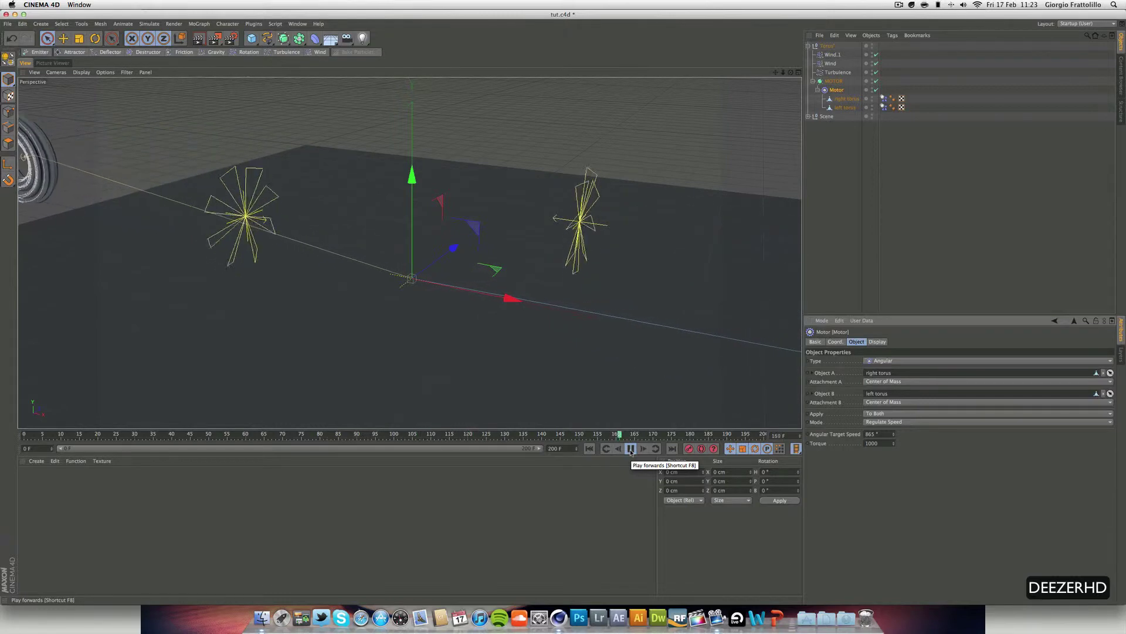
{"action": "left_click", "coordinate": [631, 449]}
{"action": "left_click", "coordinate": [590, 449]}
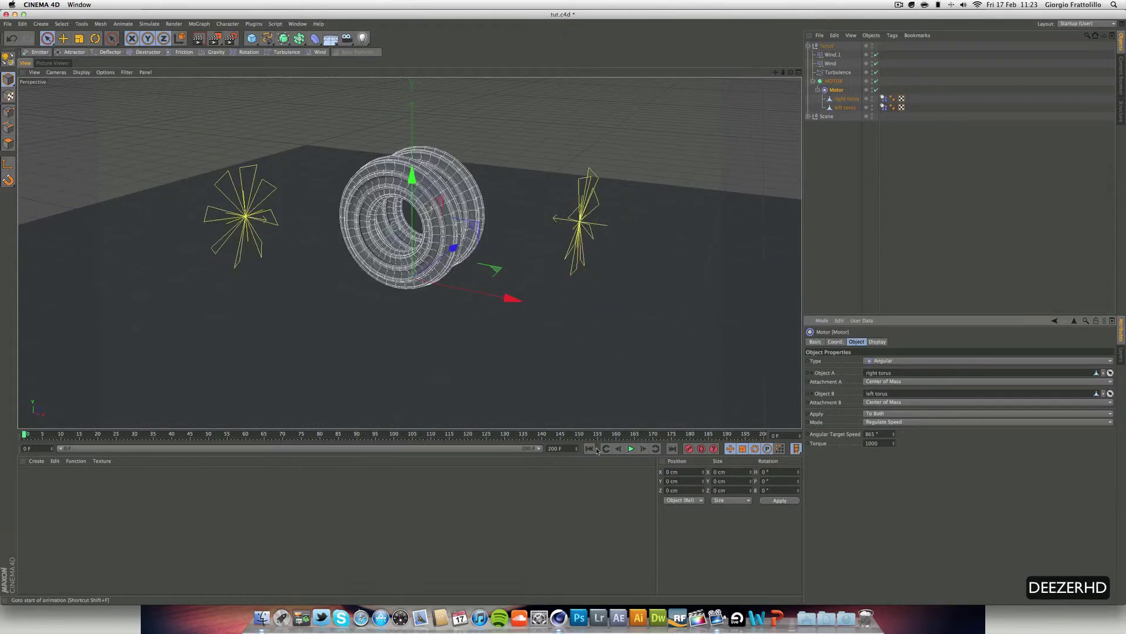
{"action": "mouse_move", "coordinate": [793, 72]}
{"action": "left_mouse_down"}
{"action": "mouse_move", "coordinate": [833, 118]}
{"action": "mouse_move", "coordinate": [804, 99]}
{"action": "mouse_move", "coordinate": [830, 108]}
{"action": "mouse_move", "coordinate": [808, 69]}
{"action": "left_mouse_up"}
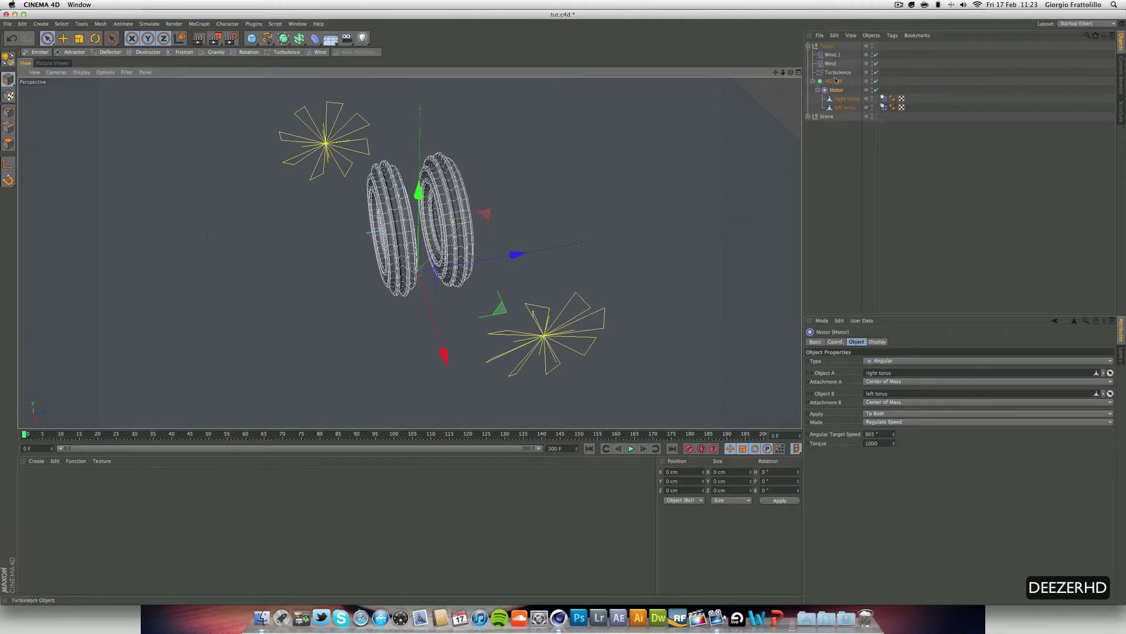
Step: Move the right torus to Z 131 cm and the left torus to about −132 cm
{"action": "left_click", "coordinate": [847, 98]}
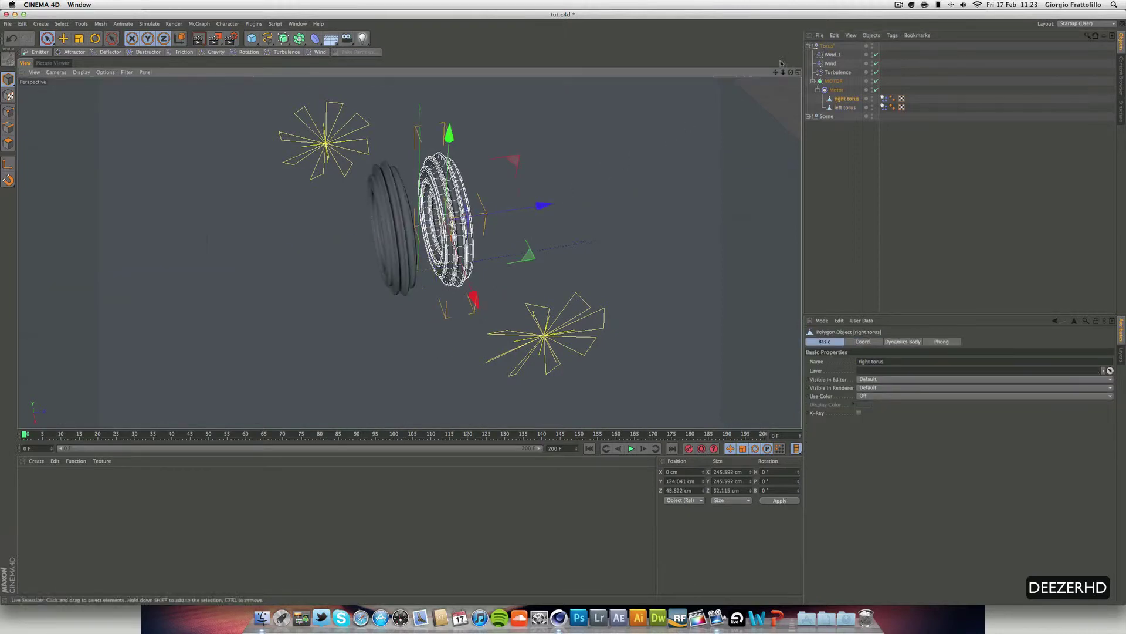
{"action": "left_click", "coordinate": [799, 73]}
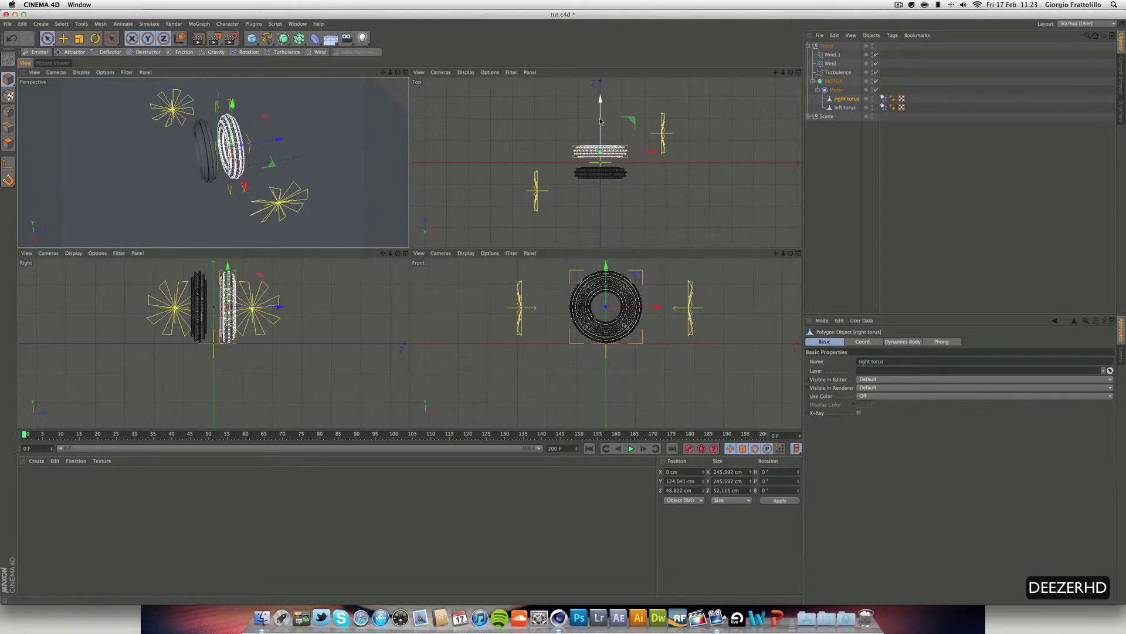
{"action": "left_click_drag", "start_coordinate": [601, 121], "coordinate": [621, 109]}
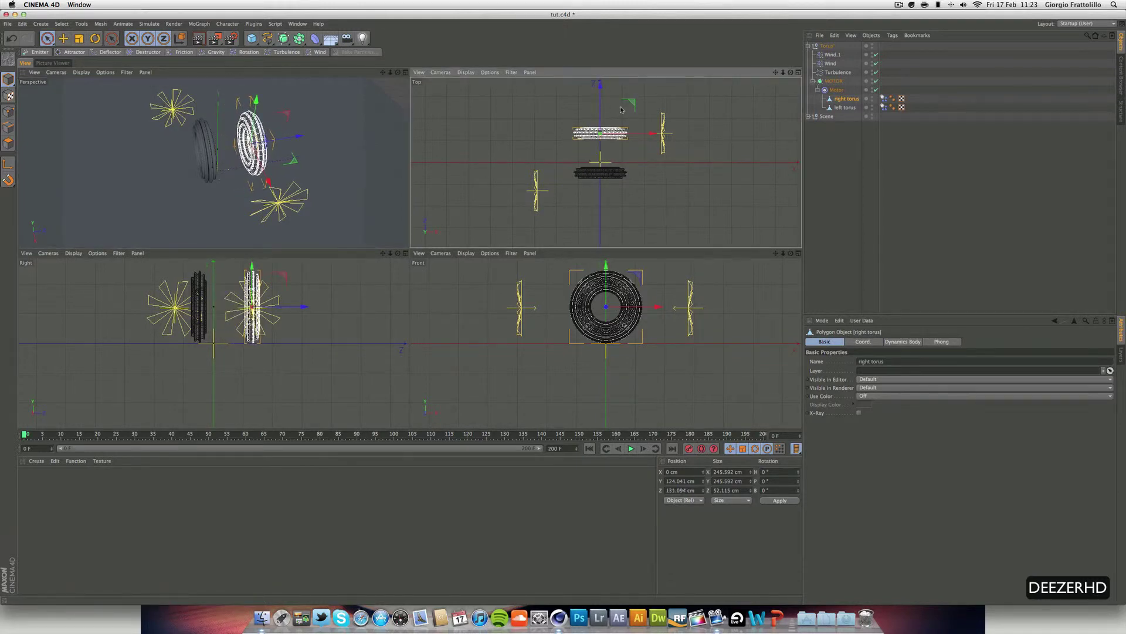
{"action": "left_click", "coordinate": [845, 107]}
{"action": "left_click_drag", "start_coordinate": [601, 149], "coordinate": [602, 167]}
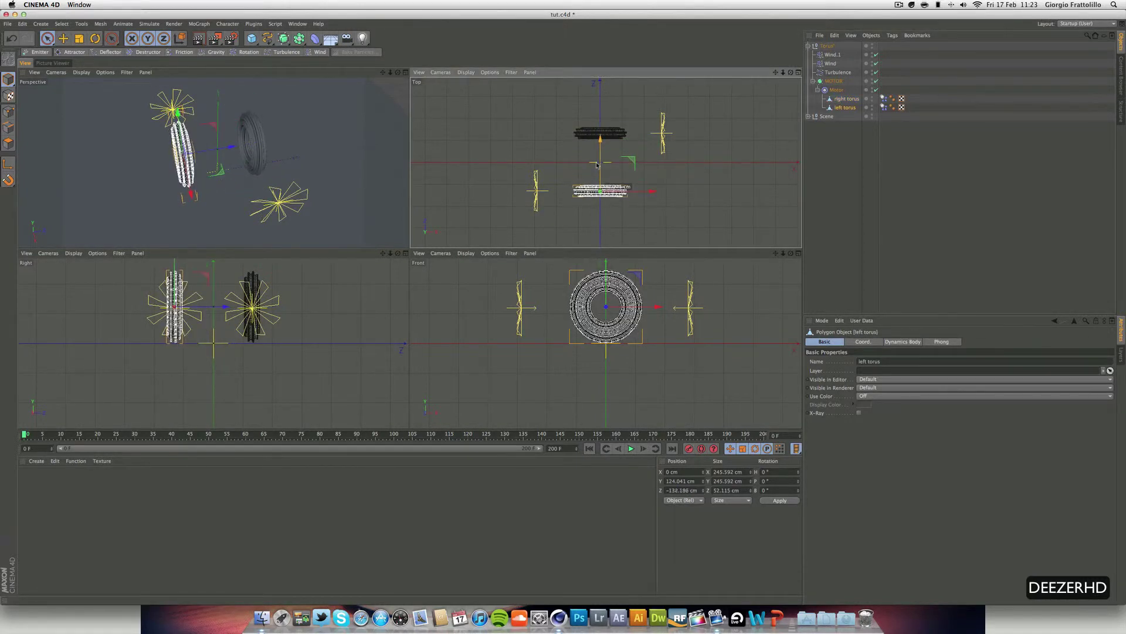
Step: Replay the simulation in a full Perspective view orbited to face the tori
{"action": "left_click", "coordinate": [406, 72]}
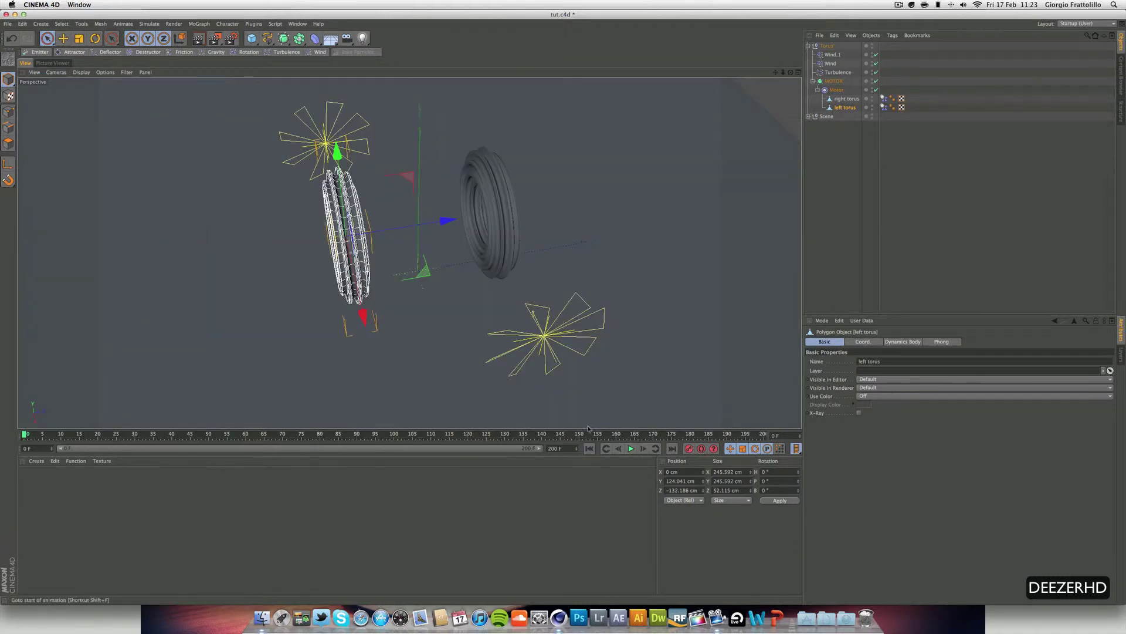
{"action": "left_click_drag", "start_coordinate": [792, 72], "coordinate": [722, 271]}
{"action": "left_click", "coordinate": [631, 449]}
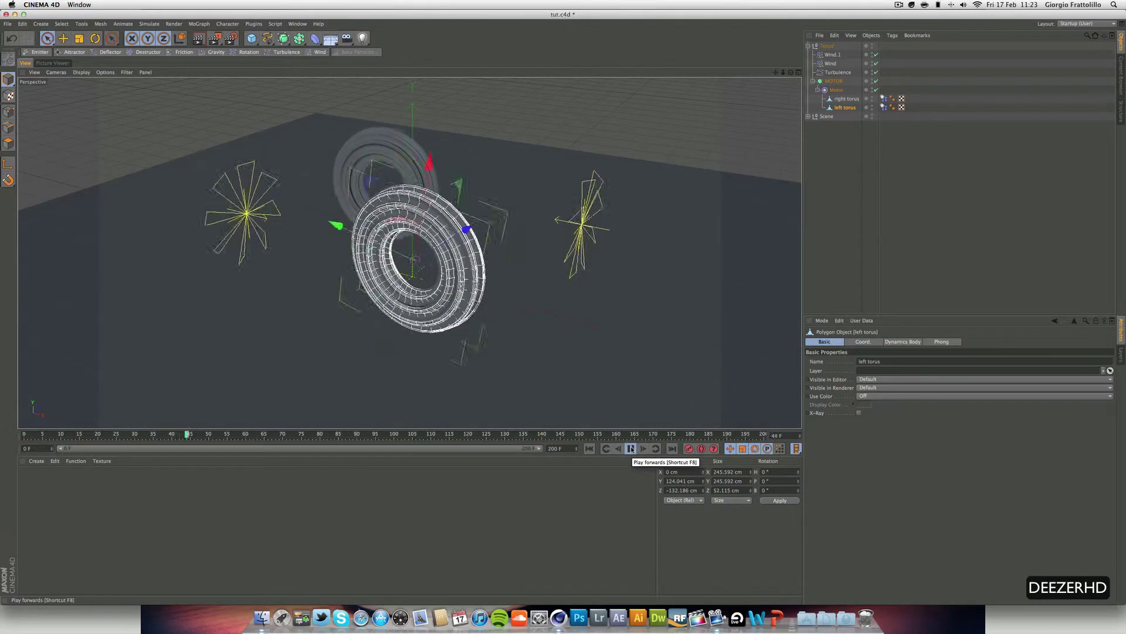
{"action": "left_click", "coordinate": [980, 263]}
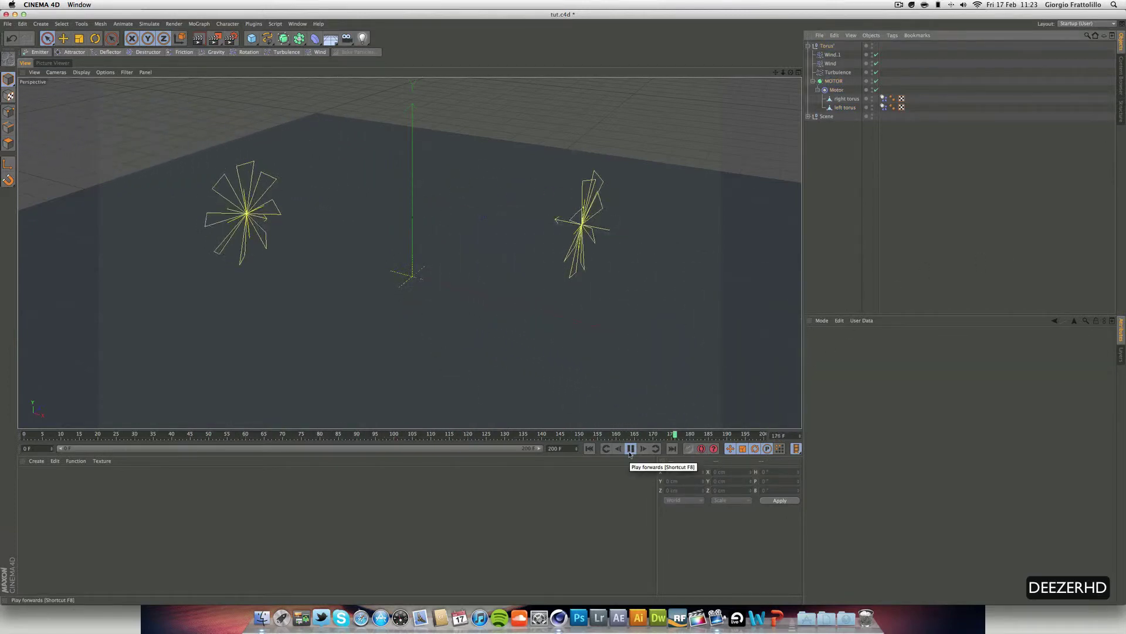
Step: Raise Turbulence Scale to about 425% and Strength to 10 cm, replay, then undo
{"action": "left_click", "coordinate": [587, 450]}
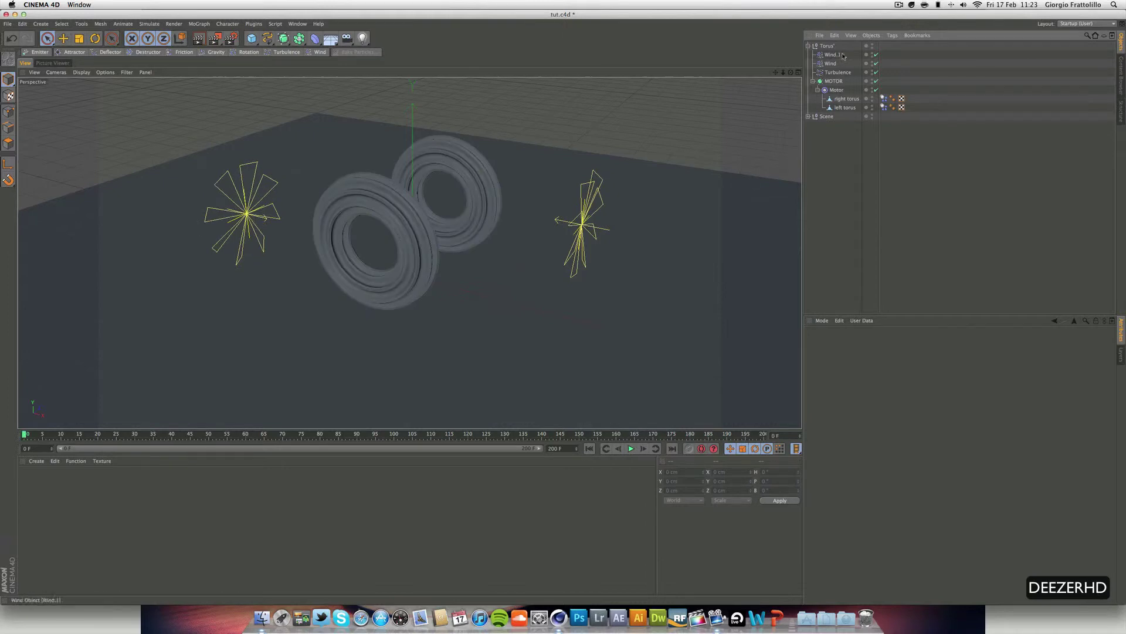
{"action": "left_click", "coordinate": [838, 72]}
{"action": "left_click_drag", "start_coordinate": [930, 374], "coordinate": [1017, 374]}
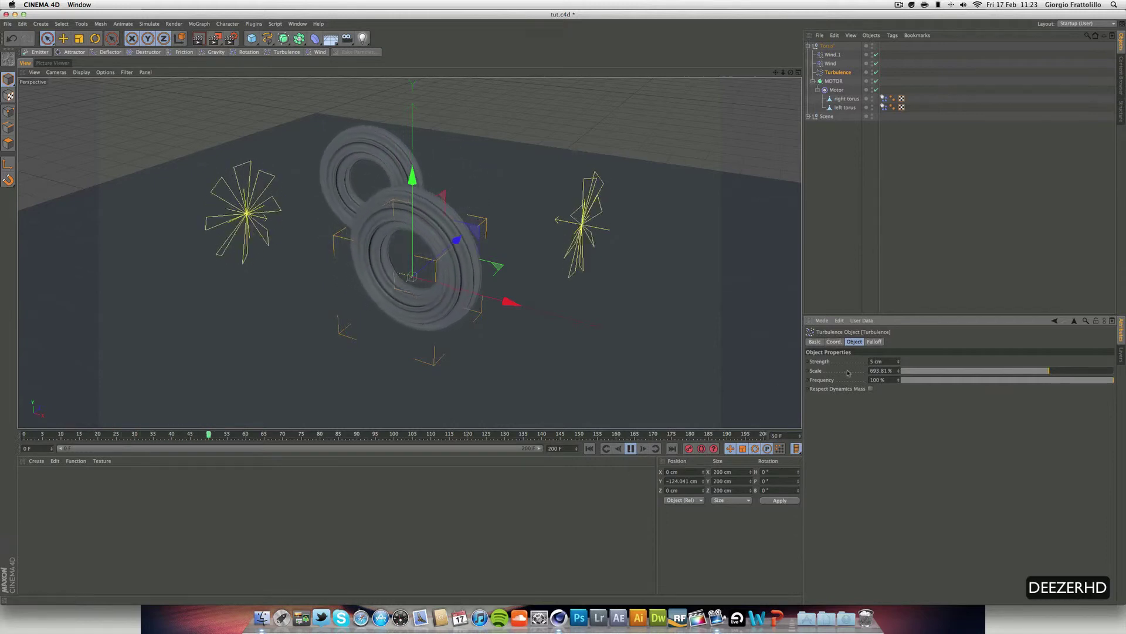
{"action": "left_click", "coordinate": [880, 361]}
{"action": "type", "text": "10"}
{"action": "key", "text": "Return"}
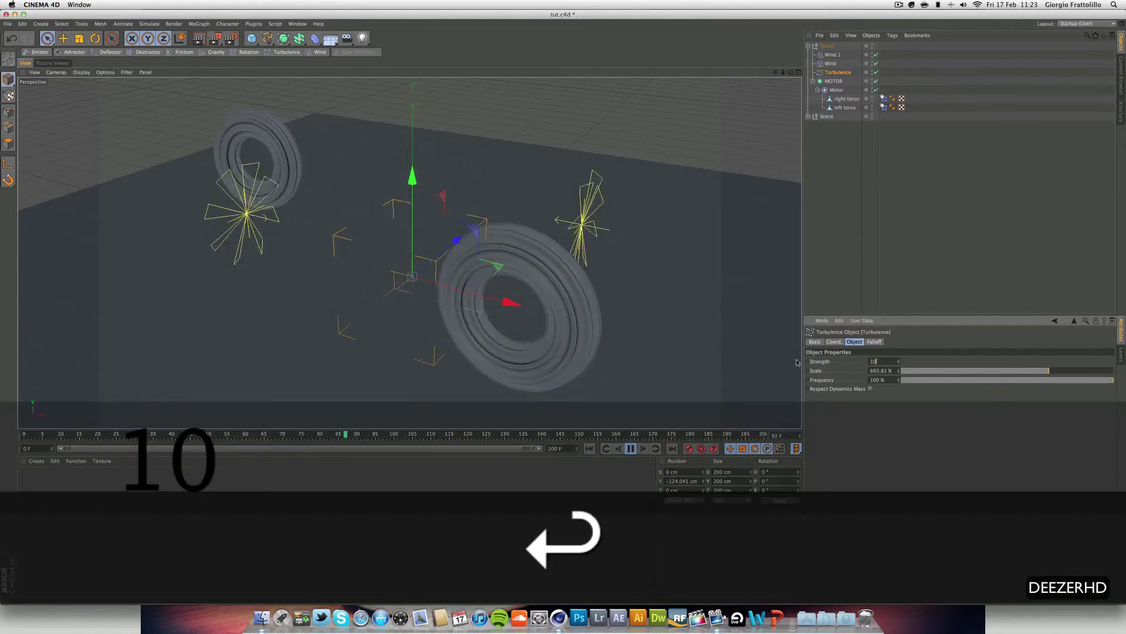
{"action": "left_click", "coordinate": [589, 452]}
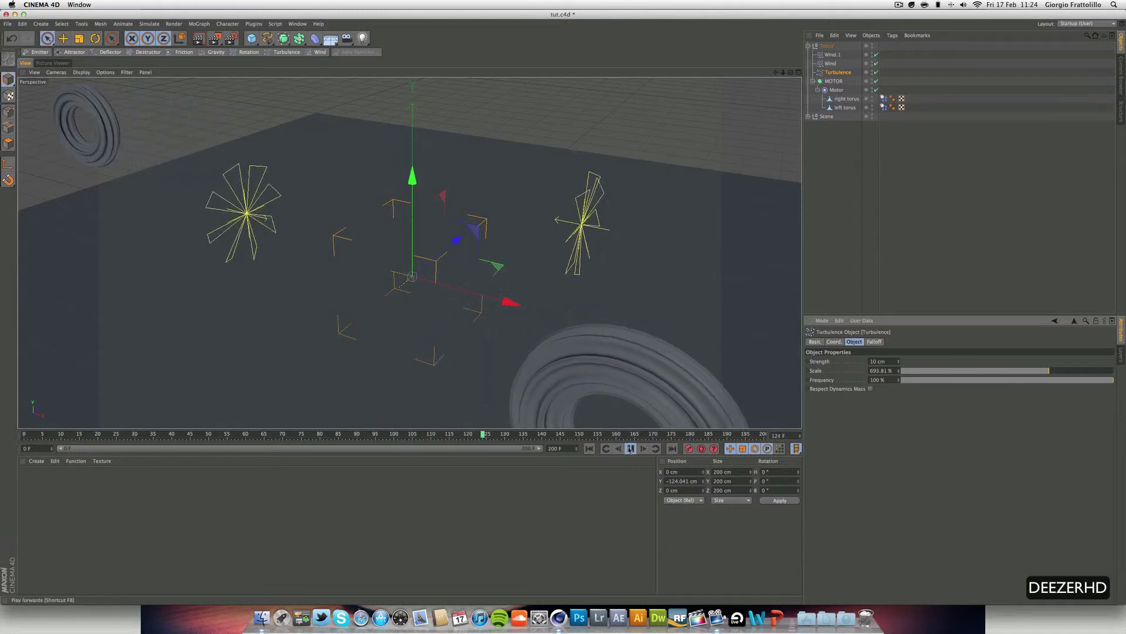
{"action": "left_click", "coordinate": [630, 449]}
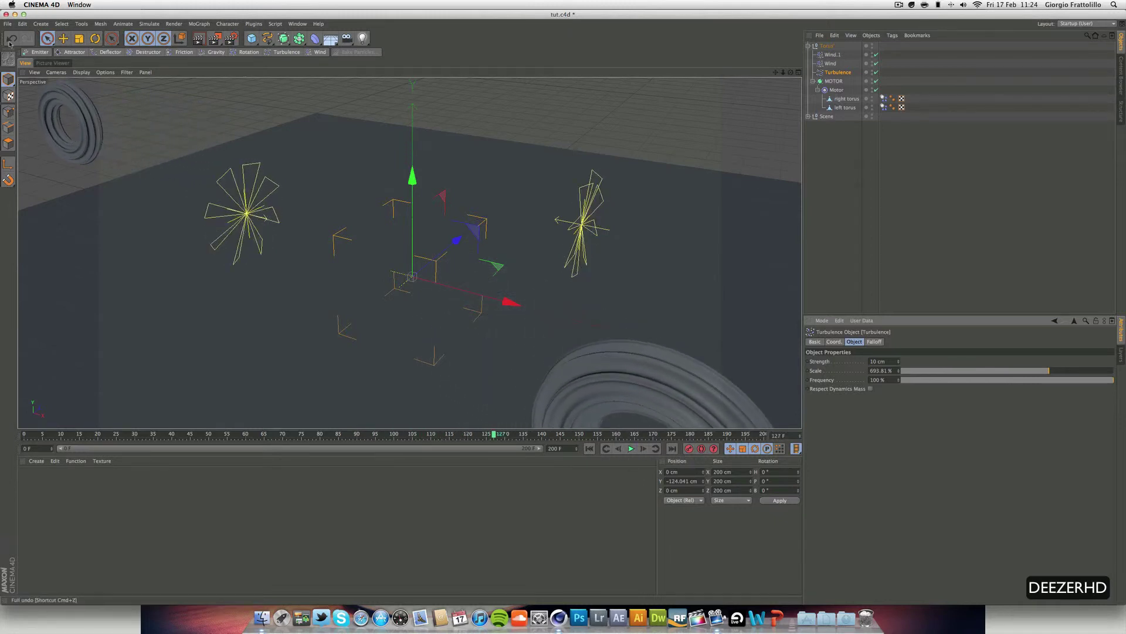
{"action": "left_click", "coordinate": [9, 43]}
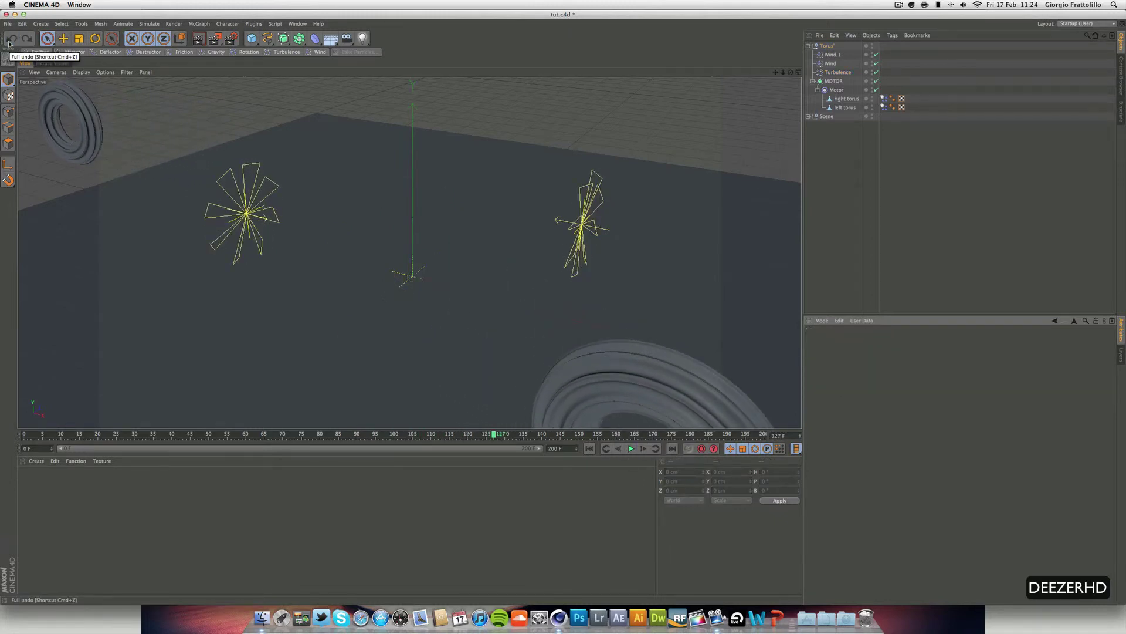
Step: Undo the torus move to rejoin the wheels at the centre, then replay
{"action": "left_click", "coordinate": [799, 72]}
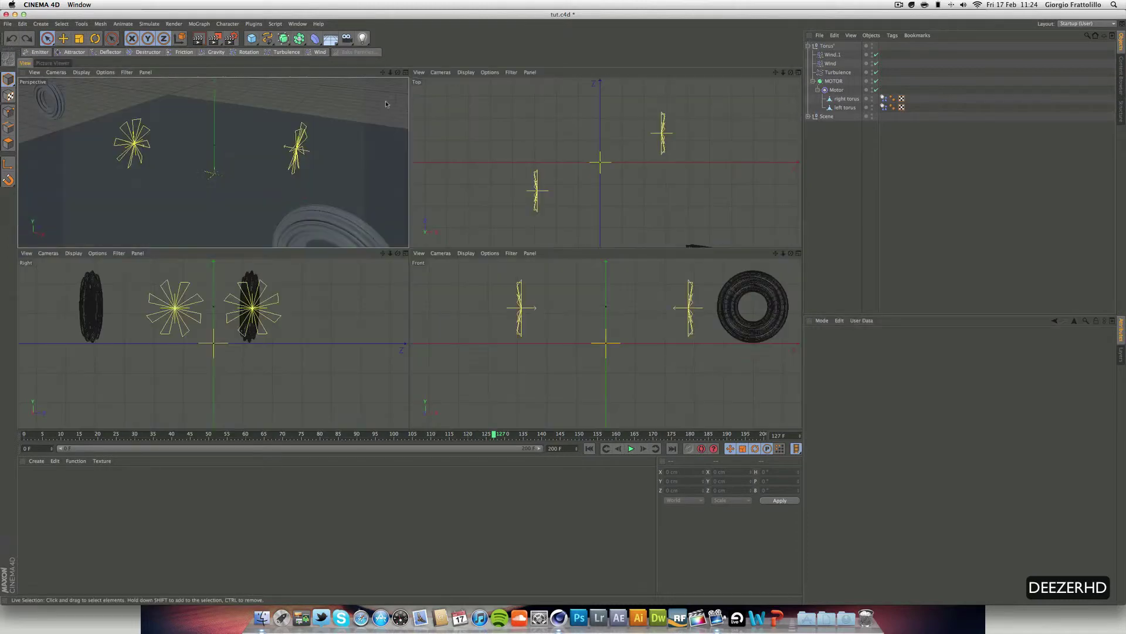
{"action": "left_click", "coordinate": [589, 448]}
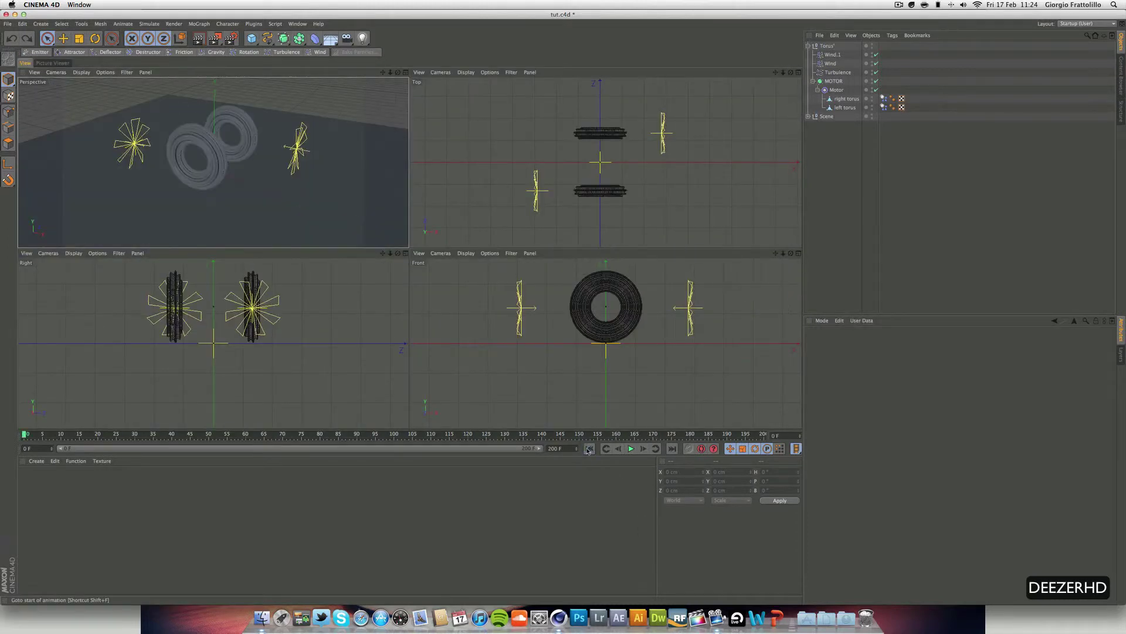
{"action": "left_click", "coordinate": [846, 98]}
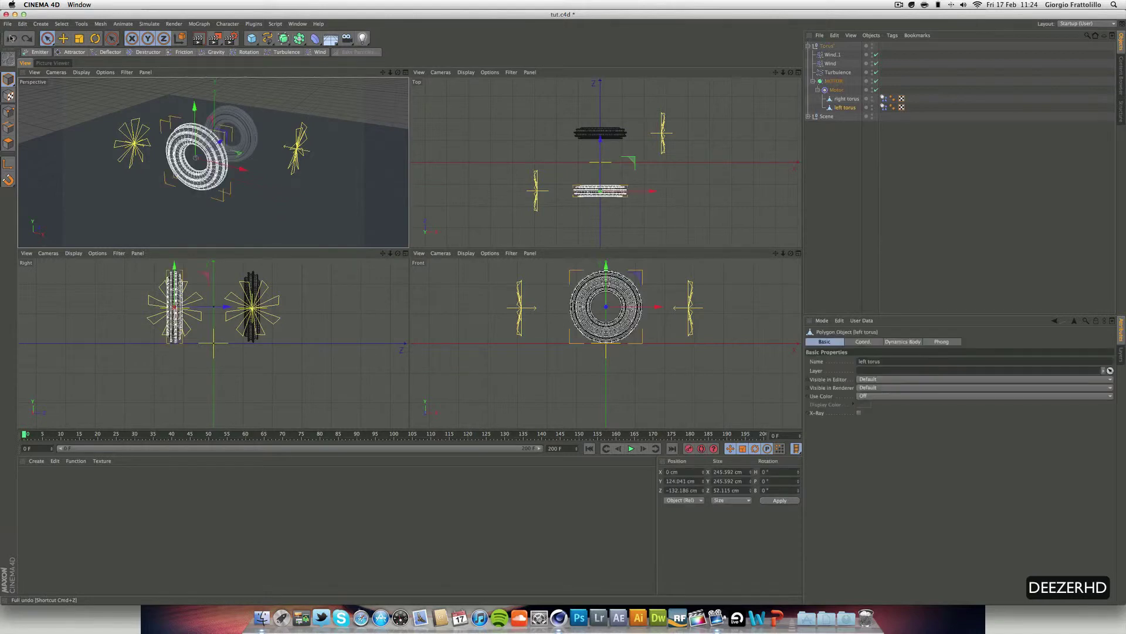
{"action": "left_click", "coordinate": [12, 39]}
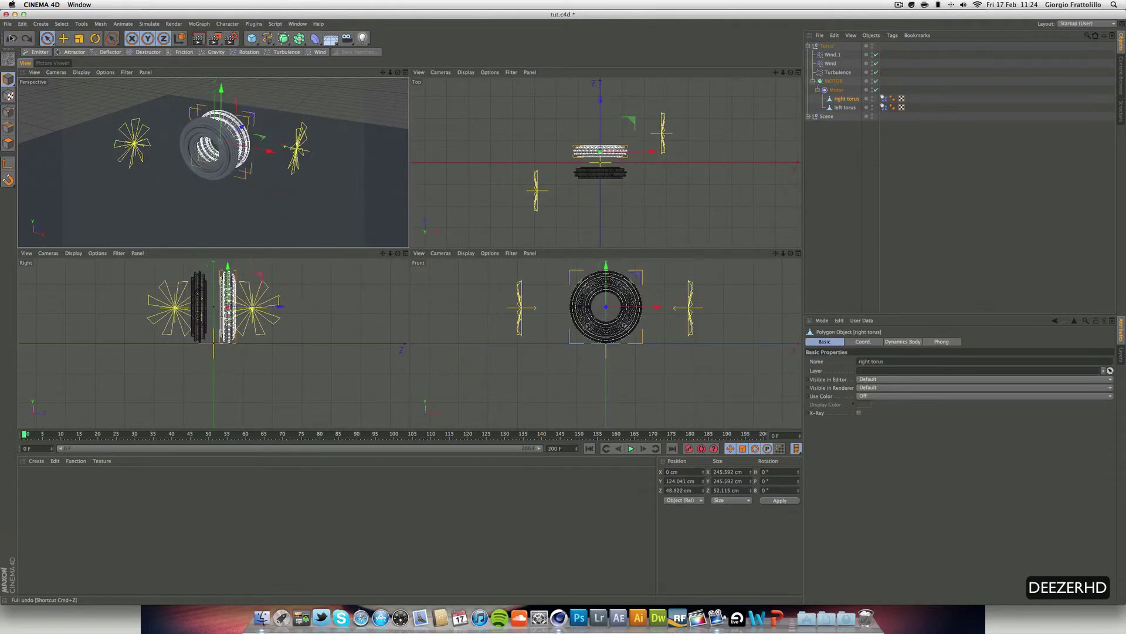
{"action": "left_click", "coordinate": [815, 141]}
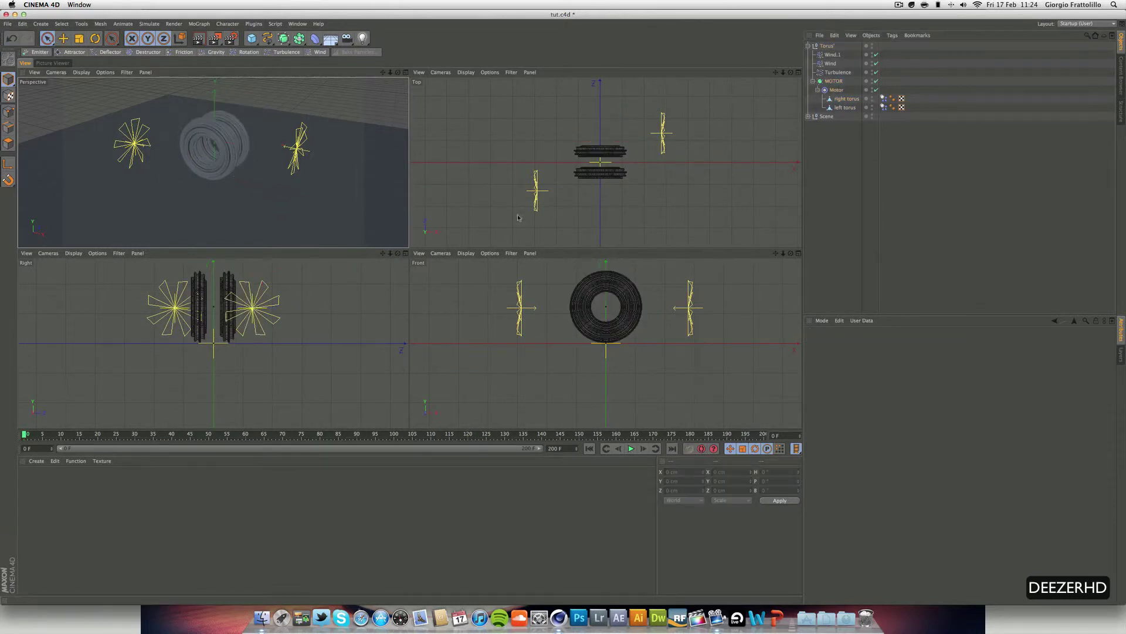
{"action": "left_click", "coordinate": [405, 72]}
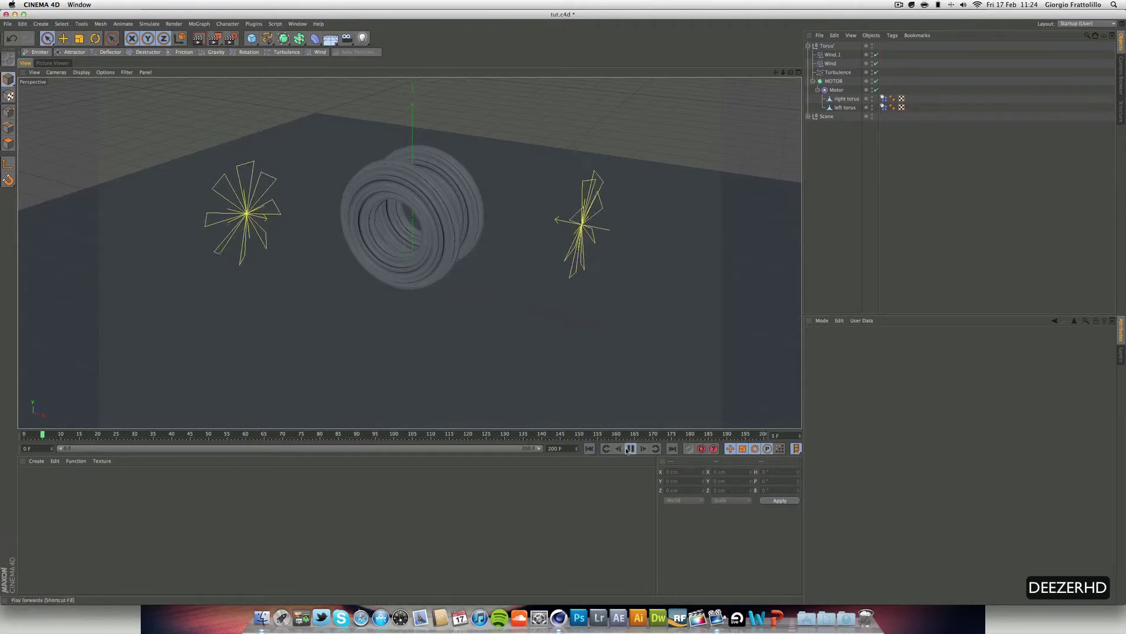
{"action": "left_click", "coordinate": [630, 448]}
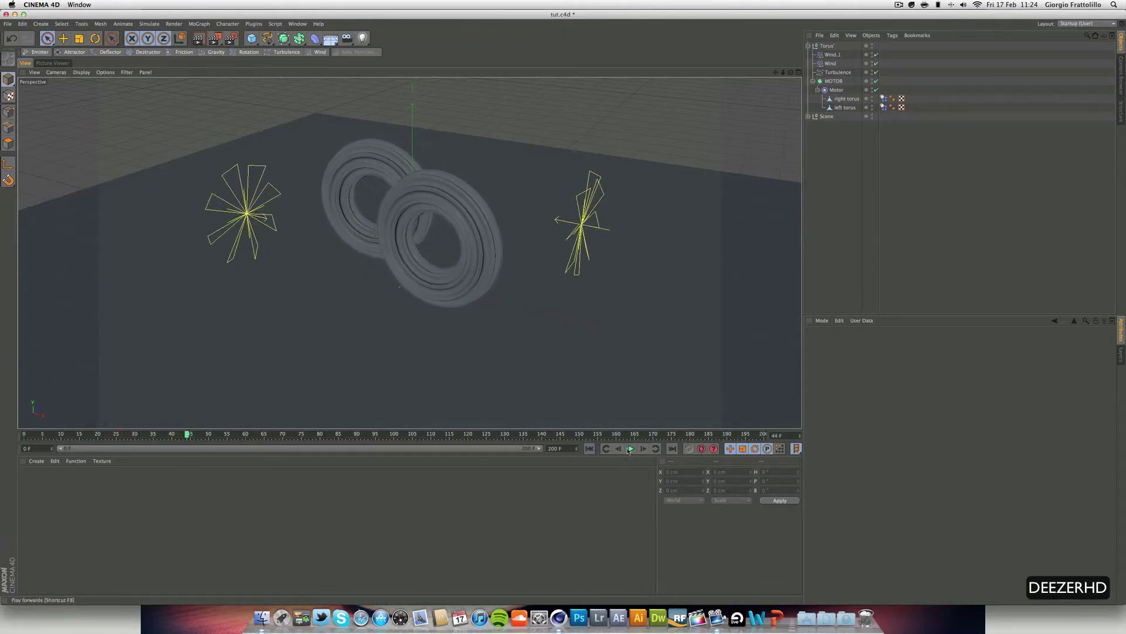
{"action": "left_click", "coordinate": [630, 449]}
Step: Set the Turbulence Strength to 7 cm and rewind to frame 0
{"action": "left_click", "coordinate": [837, 72]}
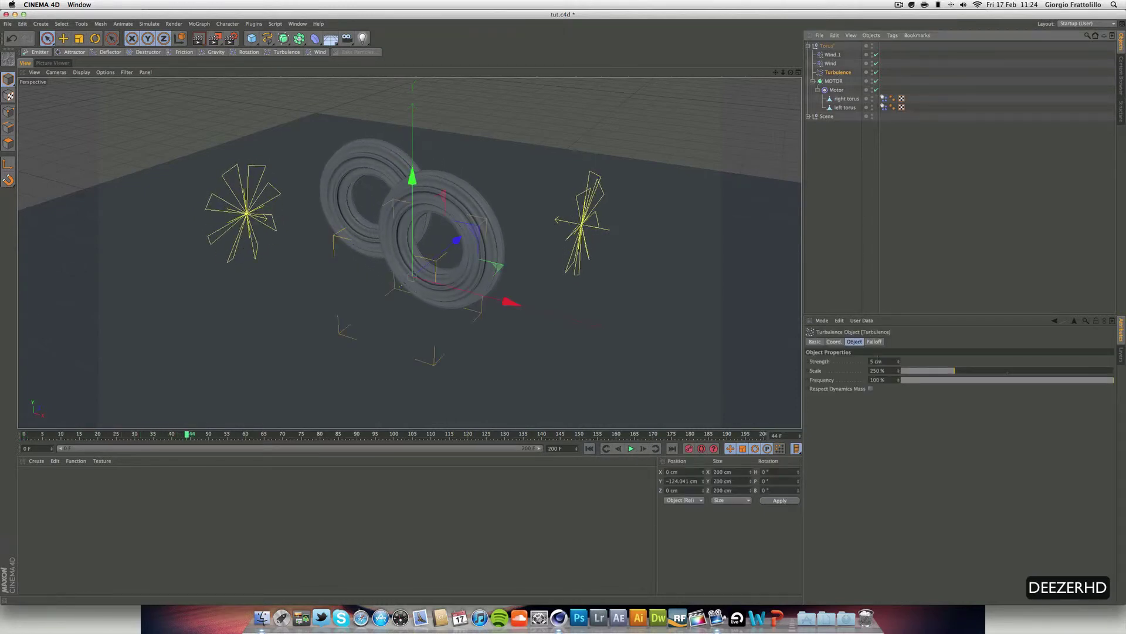
{"action": "left_click", "coordinate": [873, 361]}
{"action": "type", "text": "7"}
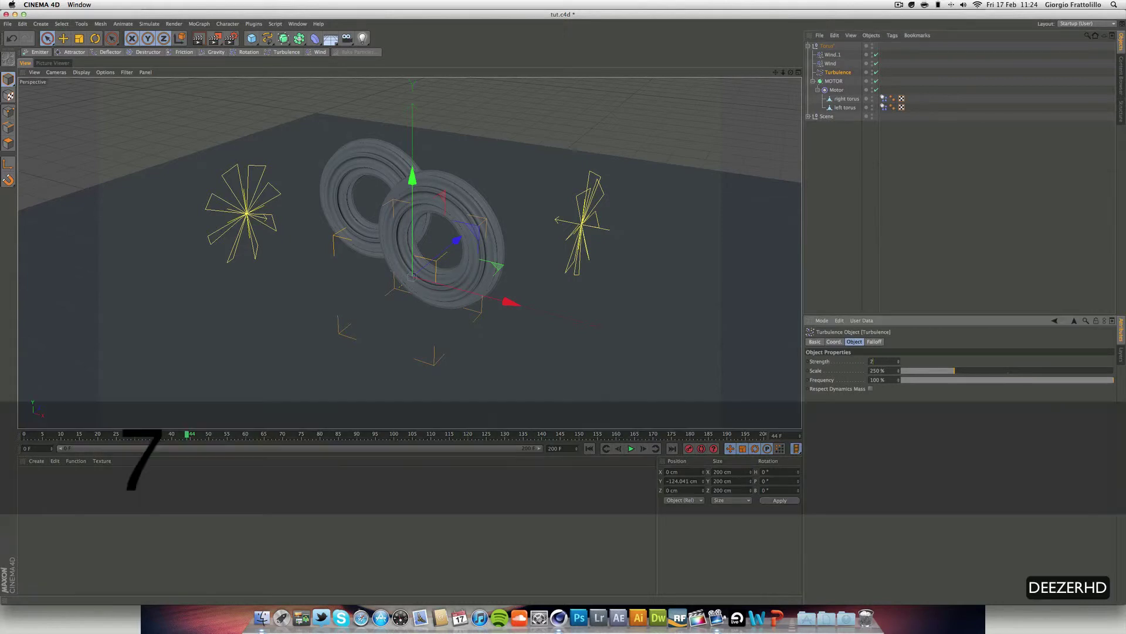
{"action": "key", "text": "Return"}
{"action": "left_click", "coordinate": [589, 448]}
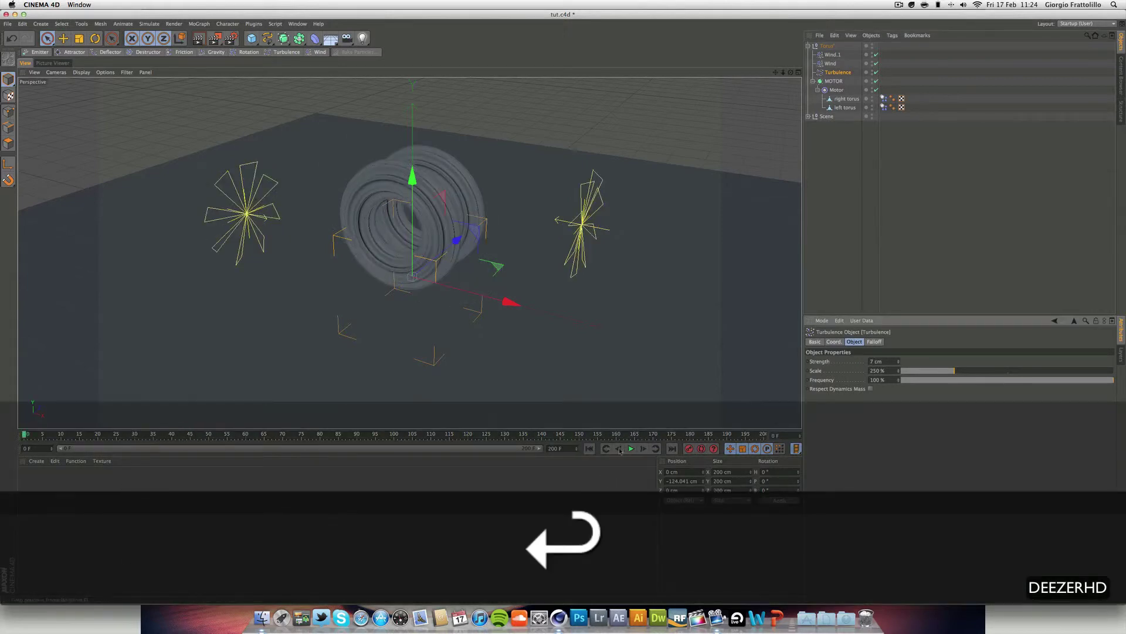
Step: Change the Turbulence falloff shape to Box
{"action": "left_click", "coordinate": [630, 448]}
{"action": "left_click", "coordinate": [875, 341]}
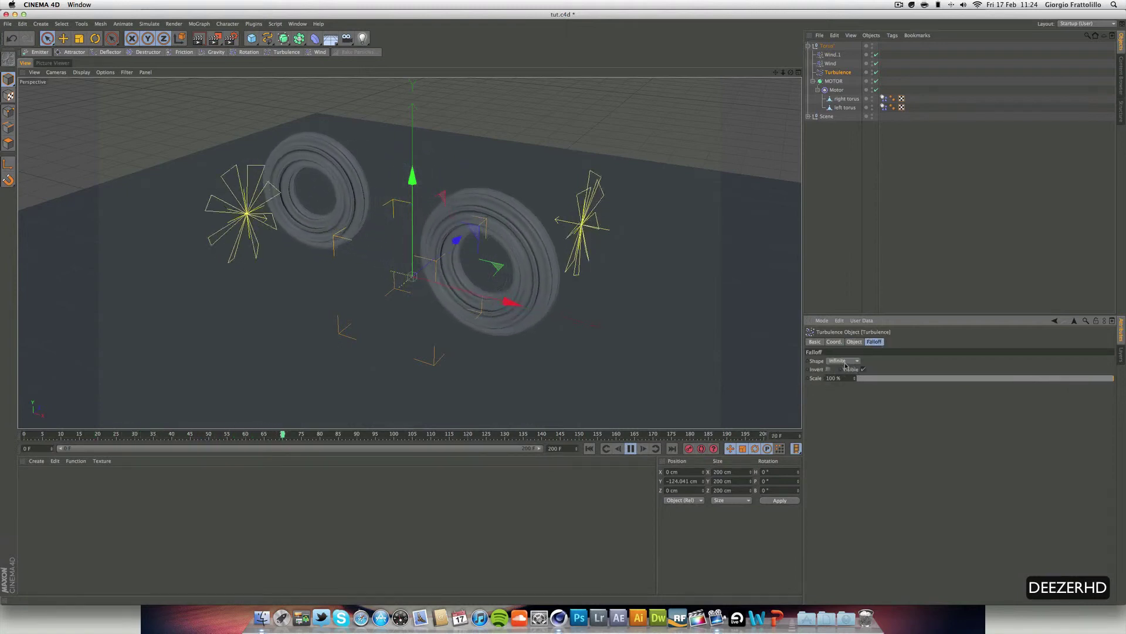
{"action": "left_click", "coordinate": [631, 449]}
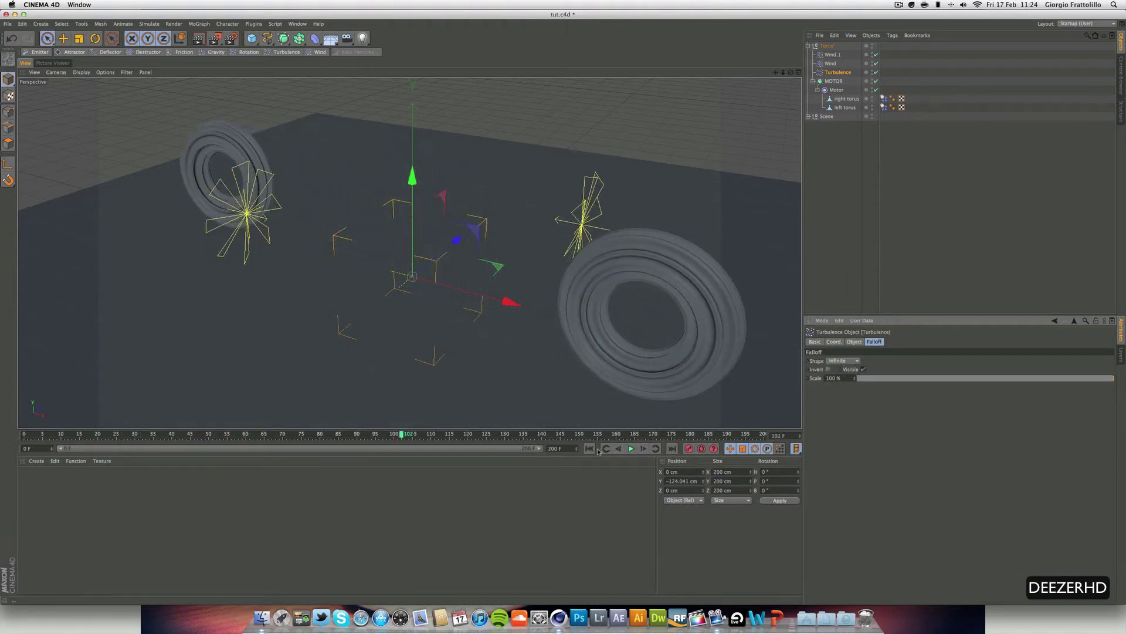
{"action": "left_click", "coordinate": [589, 448]}
{"action": "left_click", "coordinate": [845, 361]}
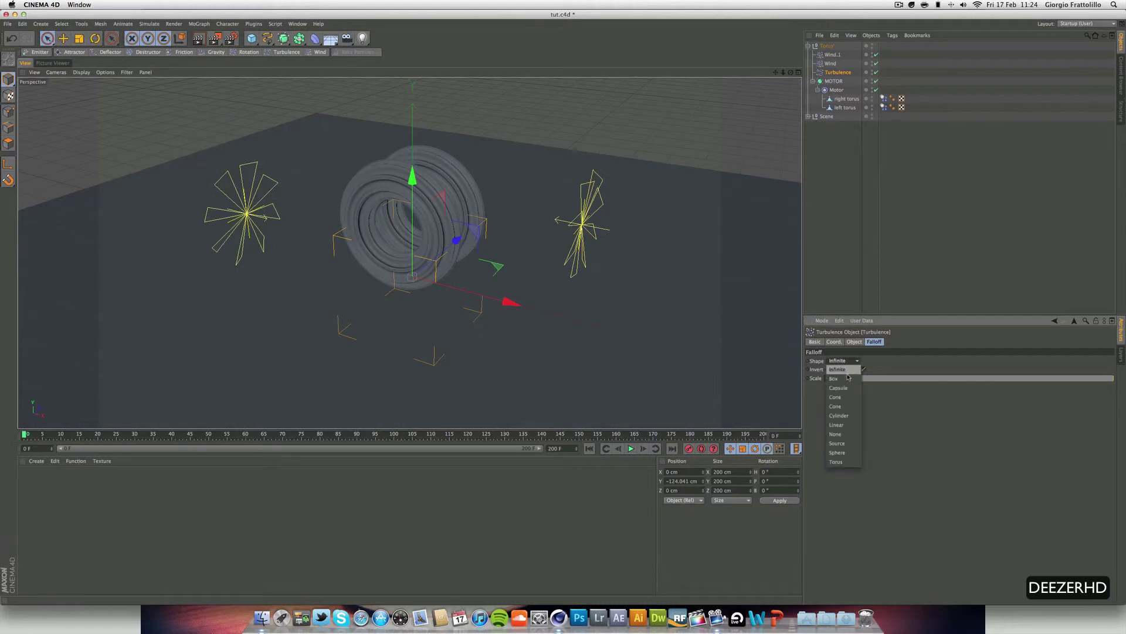
{"action": "left_click", "coordinate": [848, 378]}
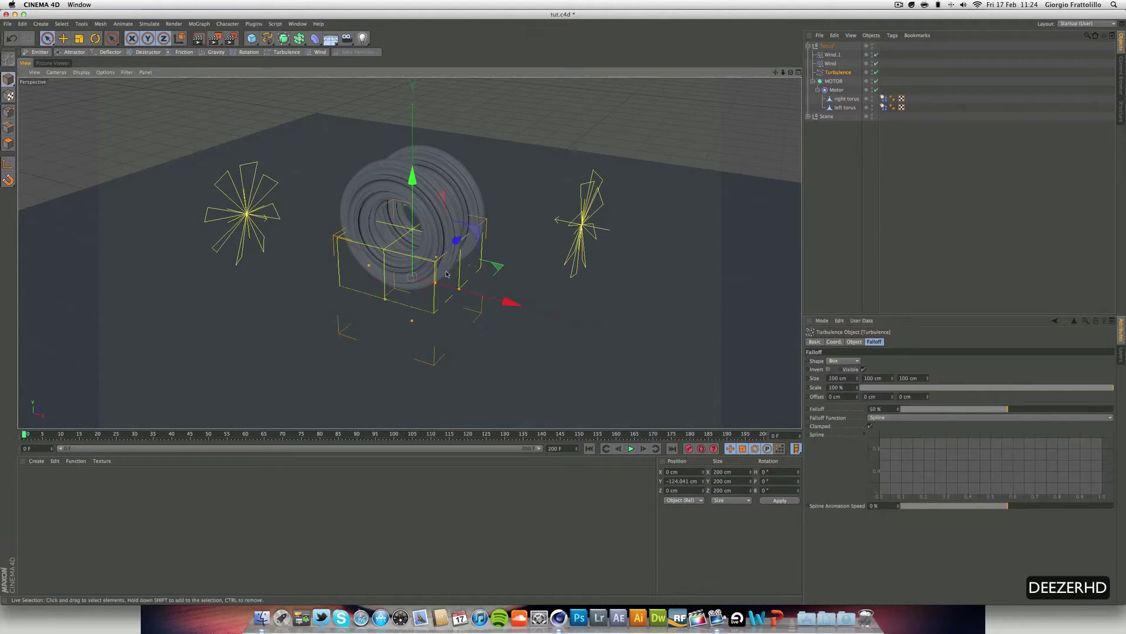
Step: Fit the falloff box around the wheels, about 503×214×398 cm, and play
{"action": "left_click_drag", "start_coordinate": [414, 222], "coordinate": [414, 149]}
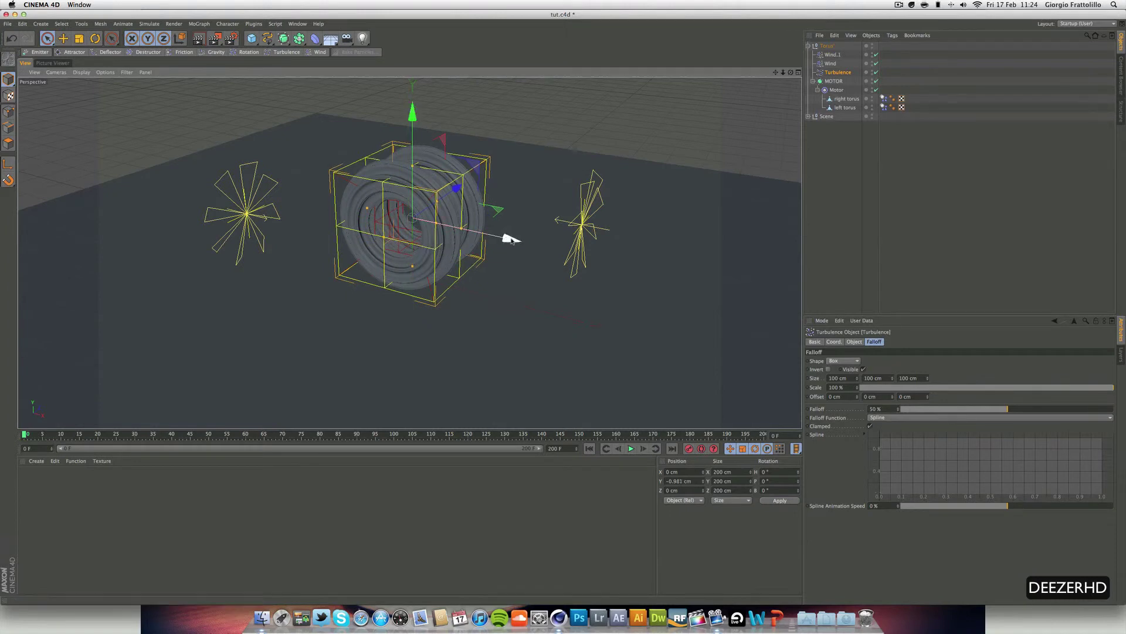
{"action": "left_click_drag", "start_coordinate": [461, 228], "coordinate": [674, 269]}
{"action": "left_click_drag", "start_coordinate": [415, 167], "coordinate": [413, 114]}
{"action": "left_click_drag", "start_coordinate": [437, 202], "coordinate": [507, 178]}
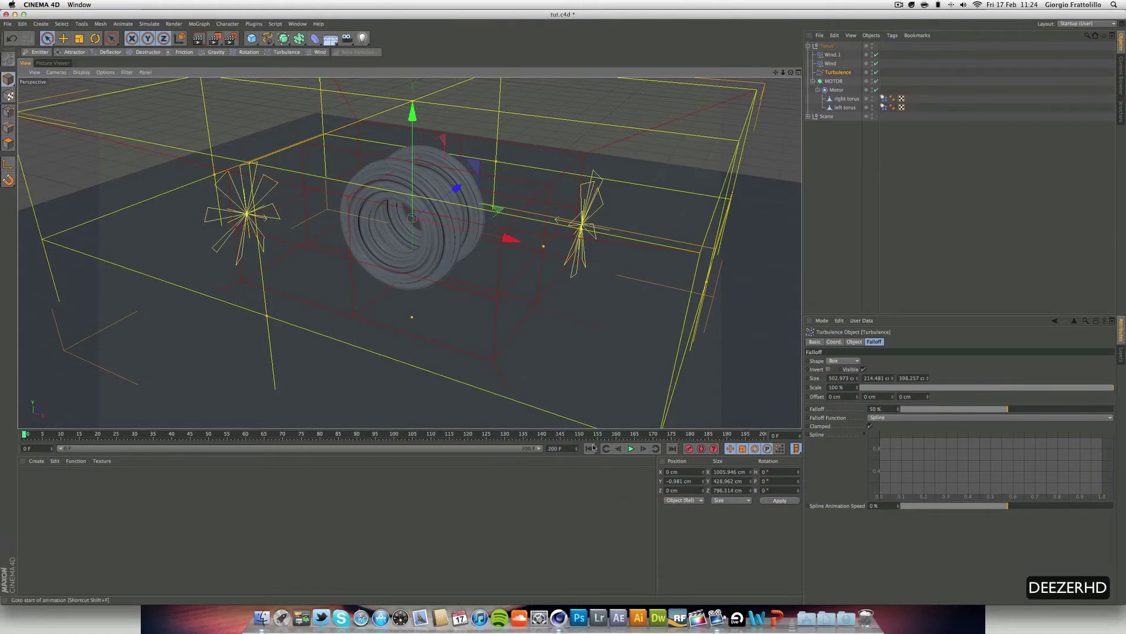
{"action": "left_click", "coordinate": [631, 450]}
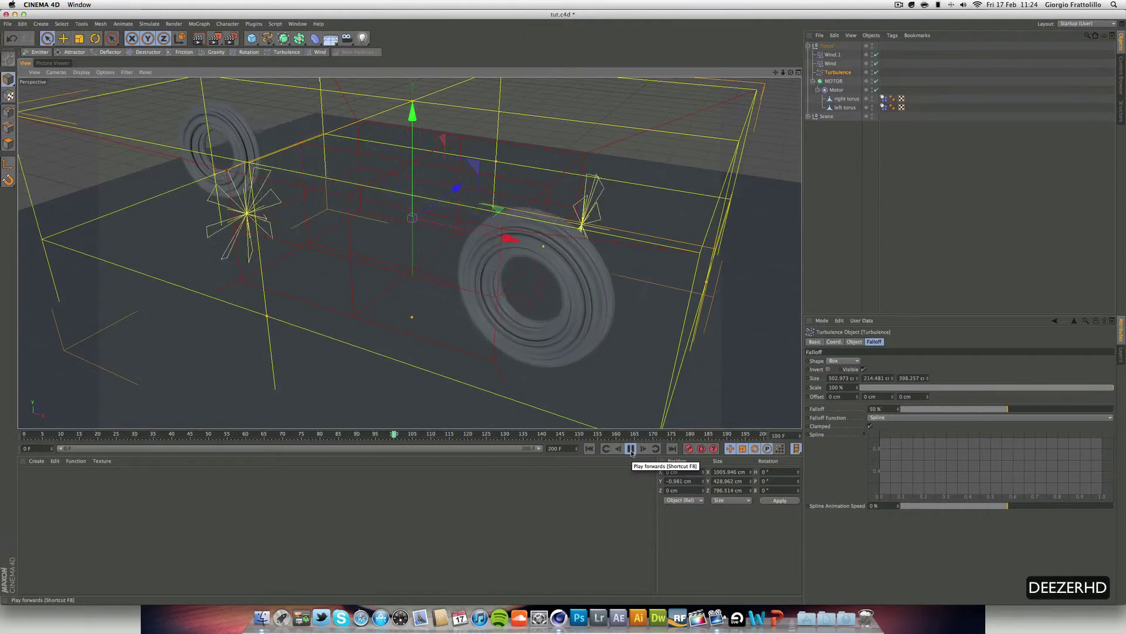
Step: Rewind and set the Turbulence falloff shape back to Infinite
{"action": "key", "text": "F8"}
{"action": "key", "text": "shift+f"}
{"action": "left_click", "coordinate": [843, 360]}
{"action": "left_click", "coordinate": [843, 361]}
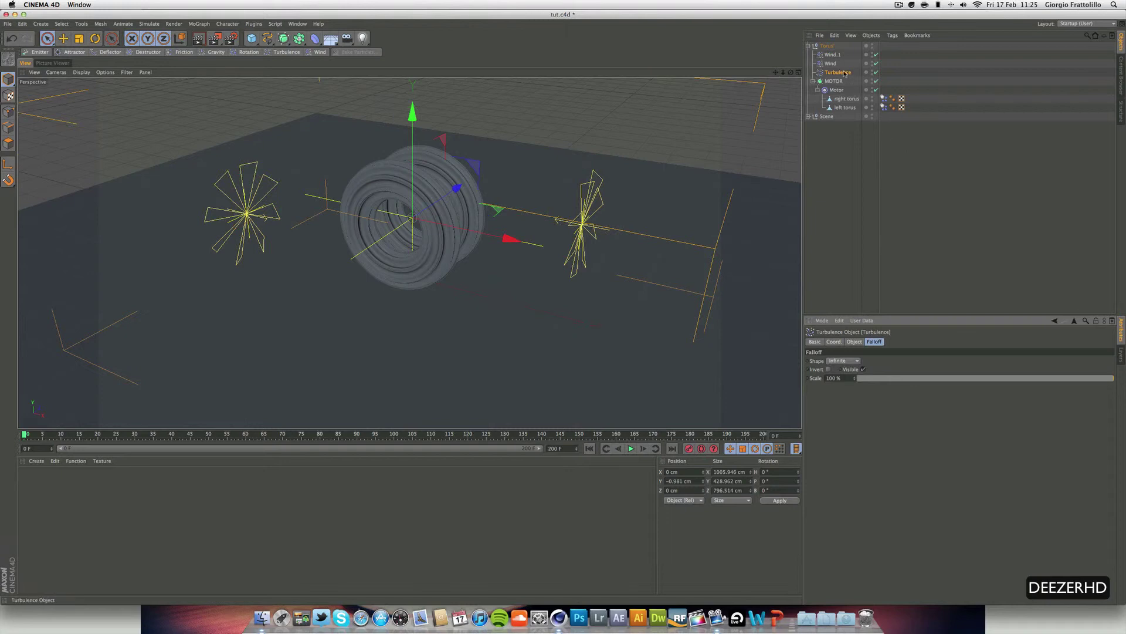
Step: Show the Turbulence Object settings, collapse the Torus' group, and clear the selection
{"action": "left_click", "coordinate": [861, 341]}
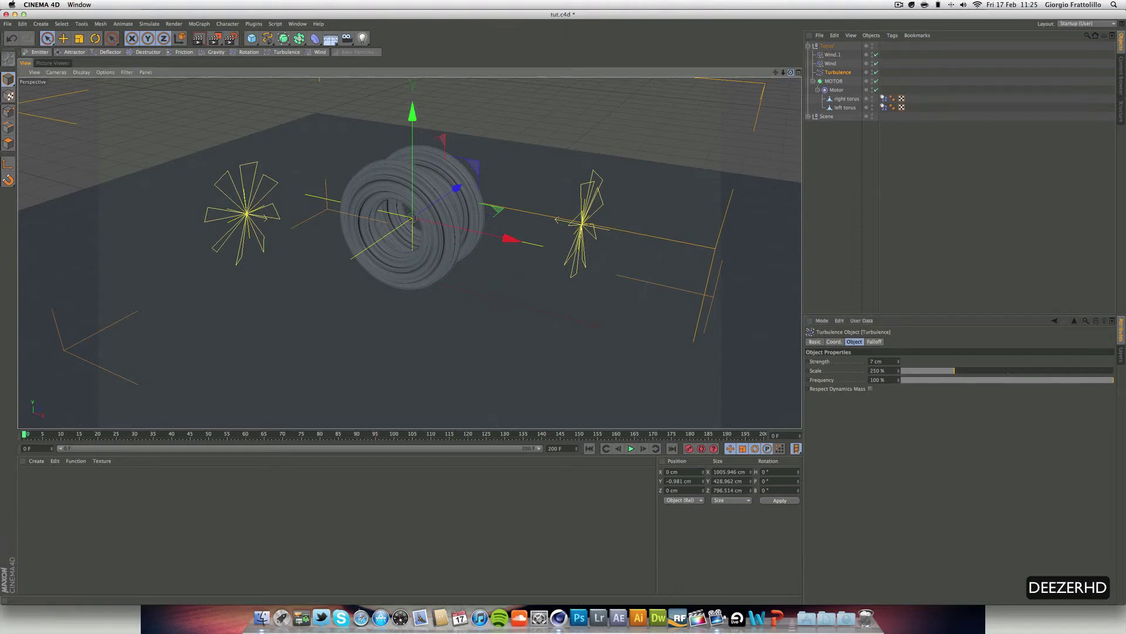
{"action": "left_click_drag", "start_coordinate": [791, 72], "coordinate": [740, 101]}
{"action": "left_click", "coordinate": [808, 46]}
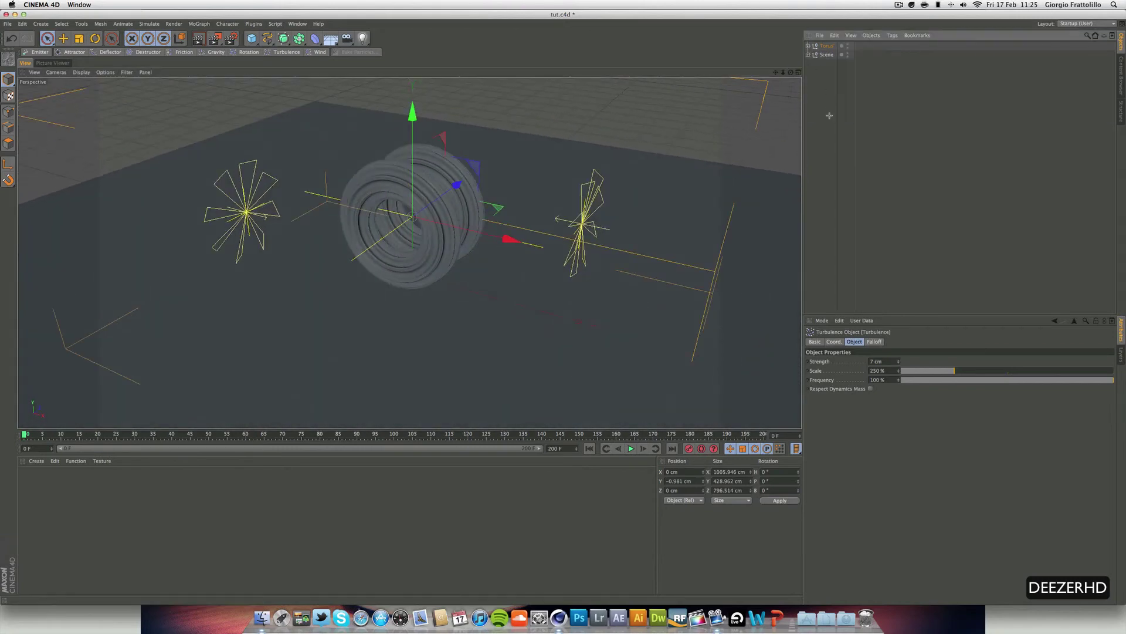
{"action": "left_click", "coordinate": [830, 118]}
Step: Save the scene as tut.c4d with the Cmd+S shortcut
{"action": "key", "text": "super+s"}
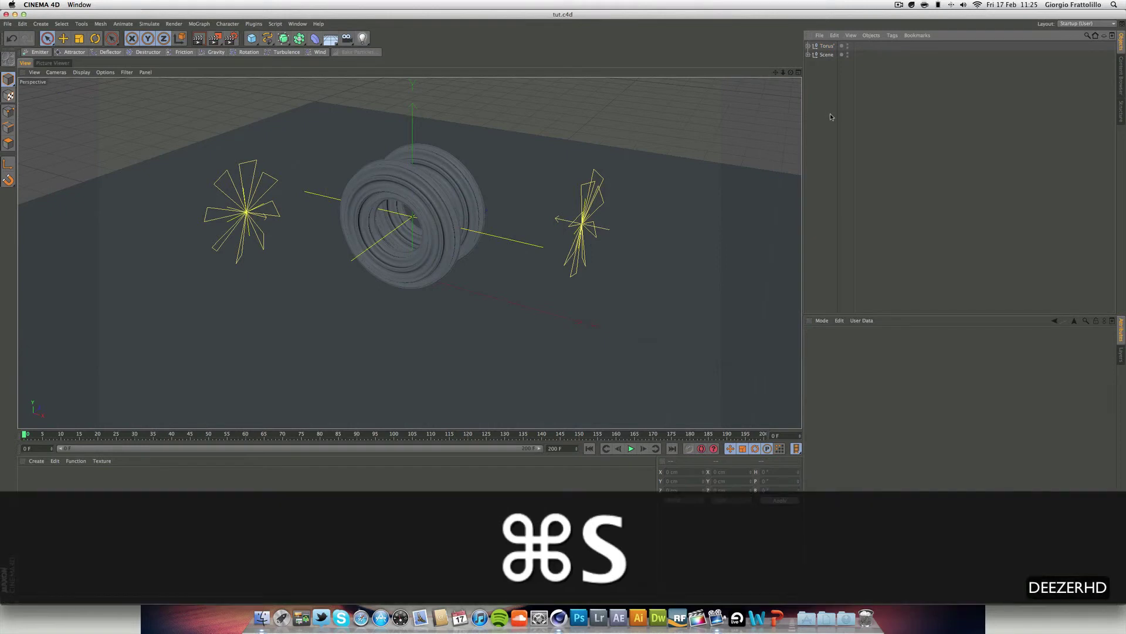